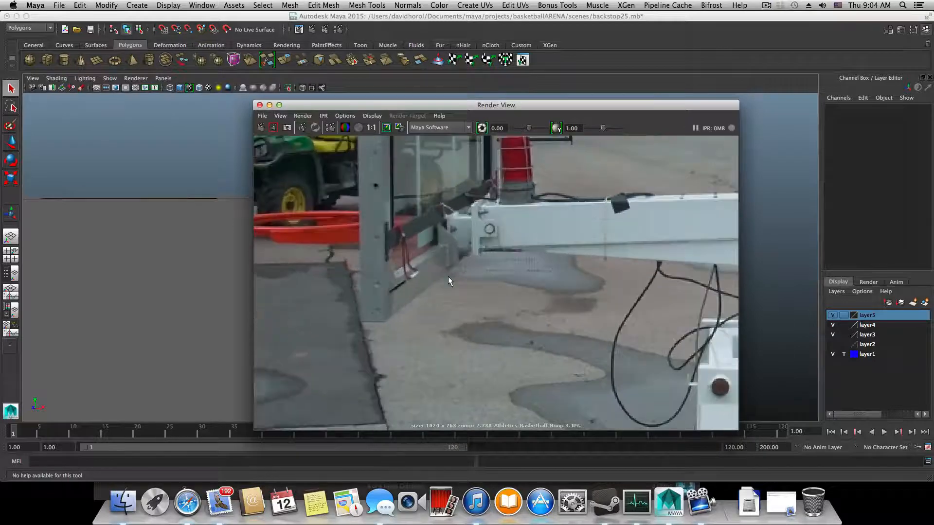
Examine the joint between the support arm and the backboard frame in the reference photo, and close the Render View.
{"action": "scroll", "coordinate": [420, 281], "scroll_direction": "up", "scroll_amount": 2}
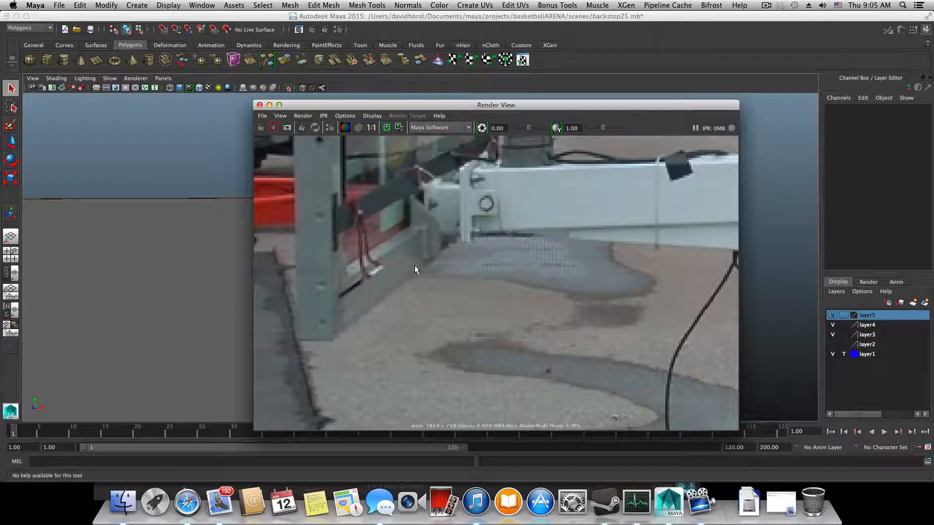
{"action": "scroll", "coordinate": [415, 266], "scroll_direction": "up", "scroll_amount": 1}
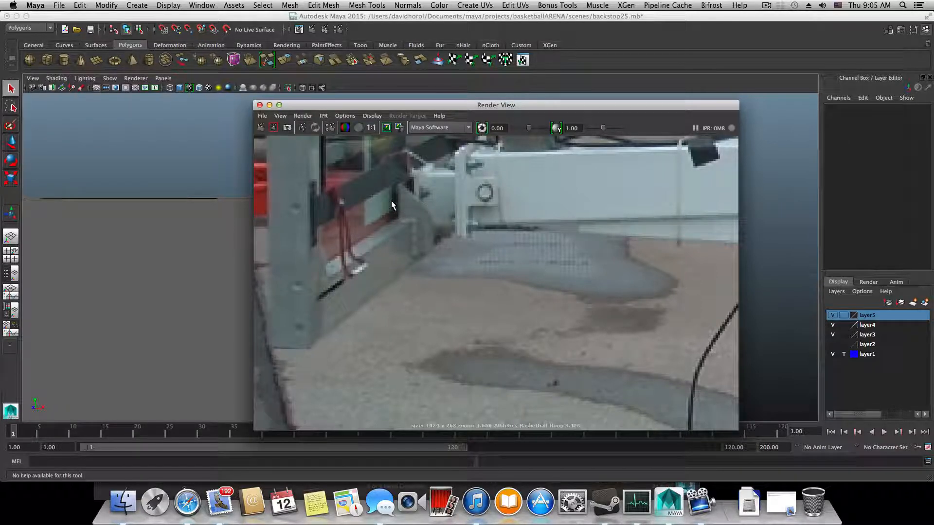
{"action": "scroll", "coordinate": [414, 239], "scroll_direction": "down", "scroll_amount": 1}
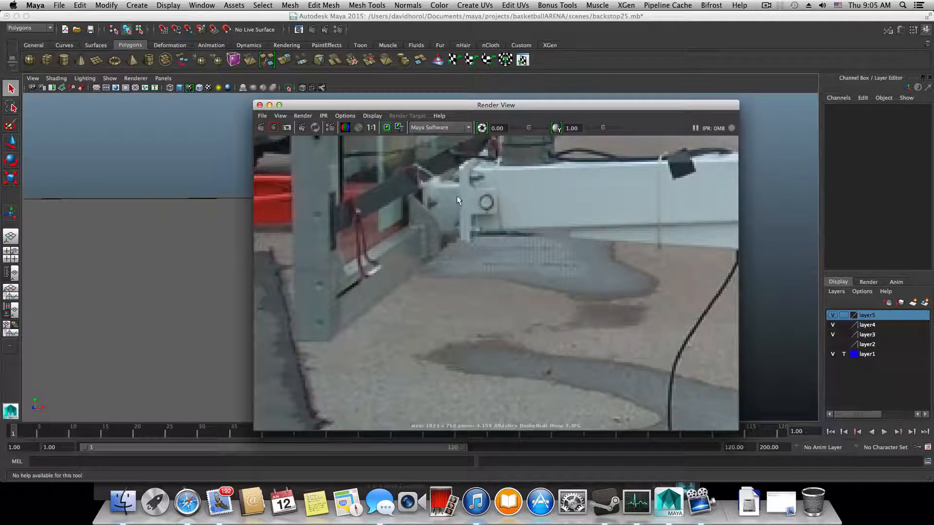
{"action": "scroll", "coordinate": [413, 258], "scroll_direction": "down", "scroll_amount": 2}
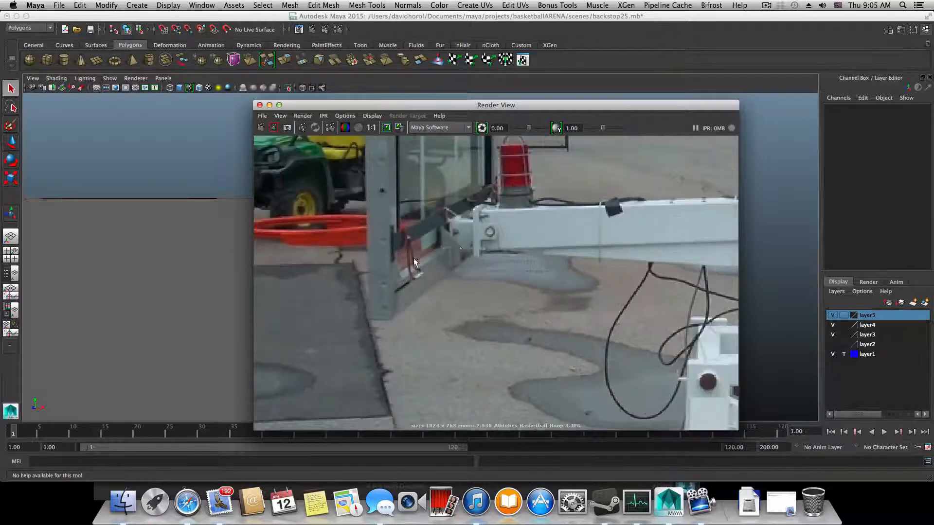
{"action": "left_click", "coordinate": [269, 105]}
{"action": "scroll", "coordinate": [297, 330], "scroll_direction": "down", "scroll_amount": 5}
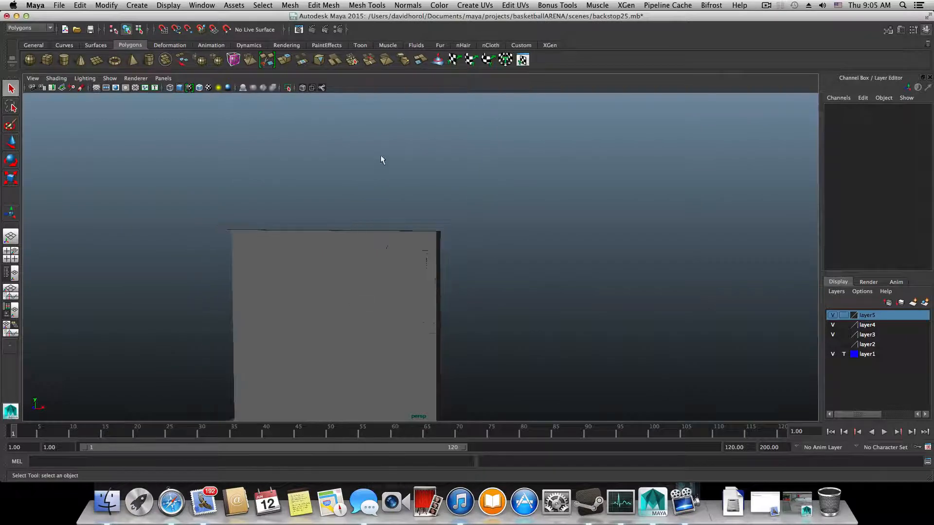
{"action": "left_click", "coordinate": [299, 29]}
{"action": "middle_click_drag", "start_coordinate": [357, 290], "coordinate": [405, 130], "text": "alt"}
{"action": "left_click", "coordinate": [260, 105]}
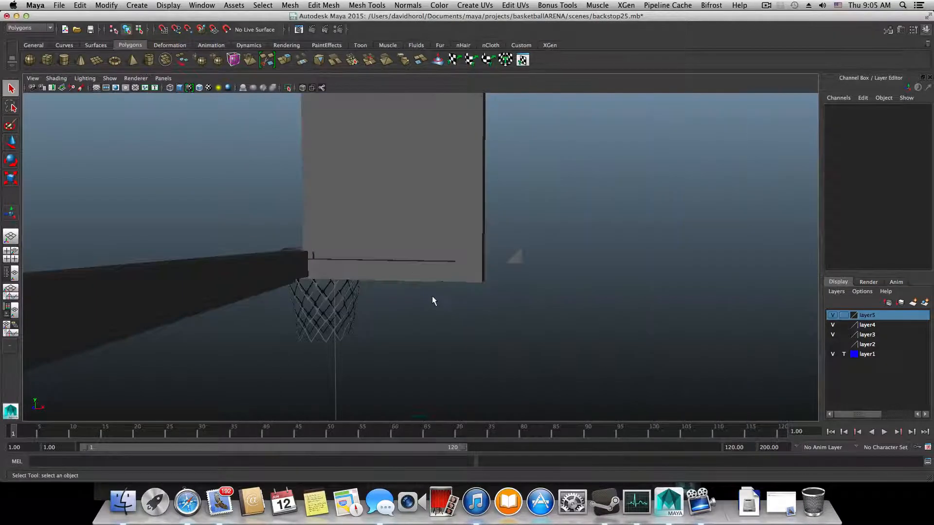
Switch from the perspective to the front view and close in on the arm's joint with the backboard's lower edge.
{"action": "scroll", "coordinate": [384, 284], "scroll_direction": "up", "scroll_amount": 5}
{"action": "scroll", "coordinate": [384, 285], "scroll_direction": "up", "scroll_amount": 2}
{"action": "left_click_drag", "start_coordinate": [319, 290], "coordinate": [357, 283], "text": "alt"}
{"action": "middle_click_drag", "start_coordinate": [357, 283], "coordinate": [352, 307], "text": "alt"}
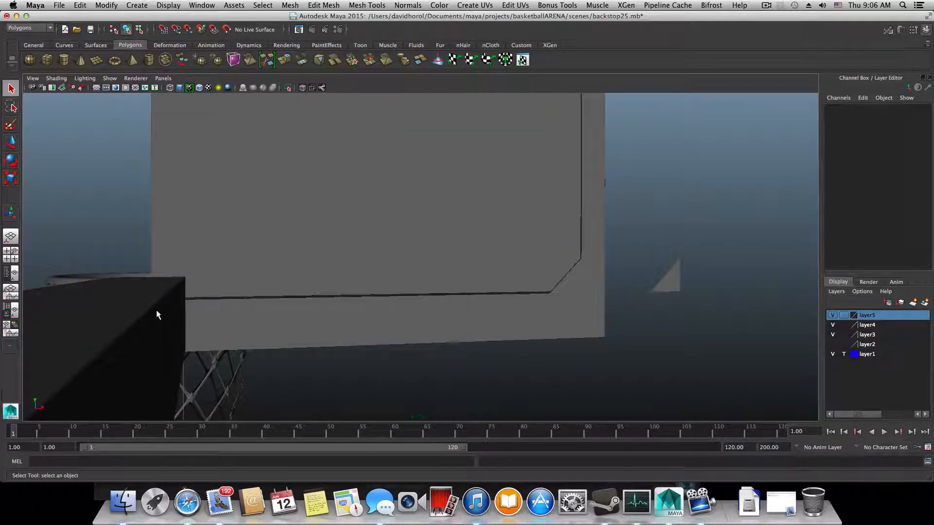
{"action": "left_click", "coordinate": [10, 256]}
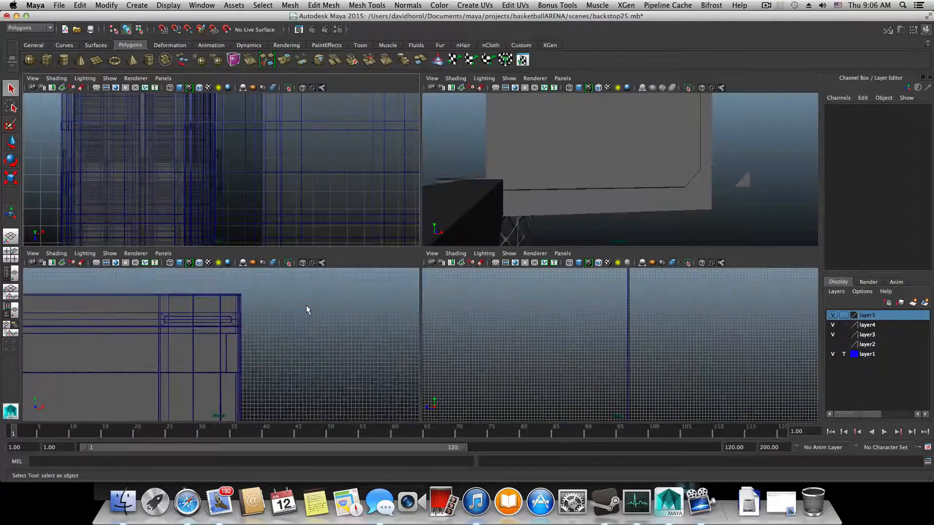
{"action": "middle_click_drag", "start_coordinate": [181, 405], "coordinate": [267, 286], "text": "alt"}
{"action": "scroll", "coordinate": [191, 335], "scroll_direction": "up", "scroll_amount": 5}
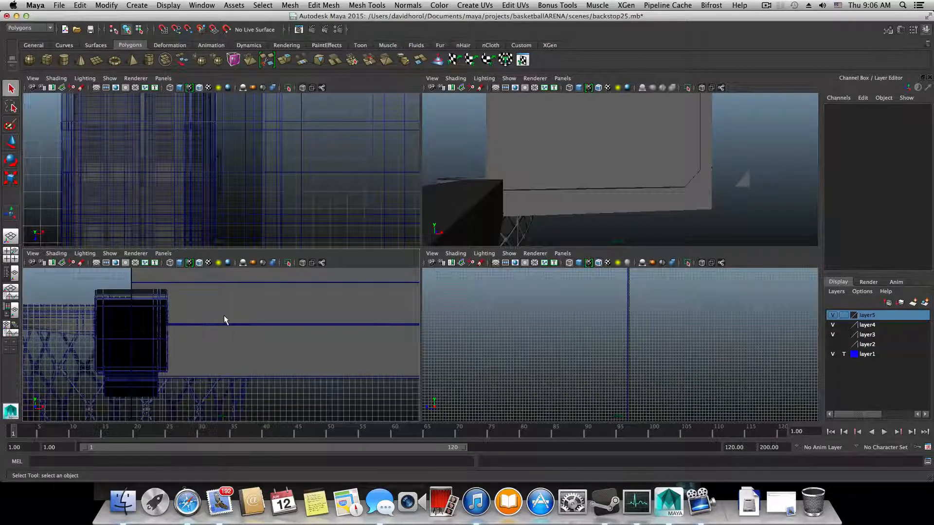
{"action": "key", "text": "space"}
{"action": "scroll", "coordinate": [404, 302], "scroll_direction": "down", "scroll_amount": 2}
{"action": "middle_click_drag", "start_coordinate": [404, 302], "coordinate": [361, 323], "text": "alt"}
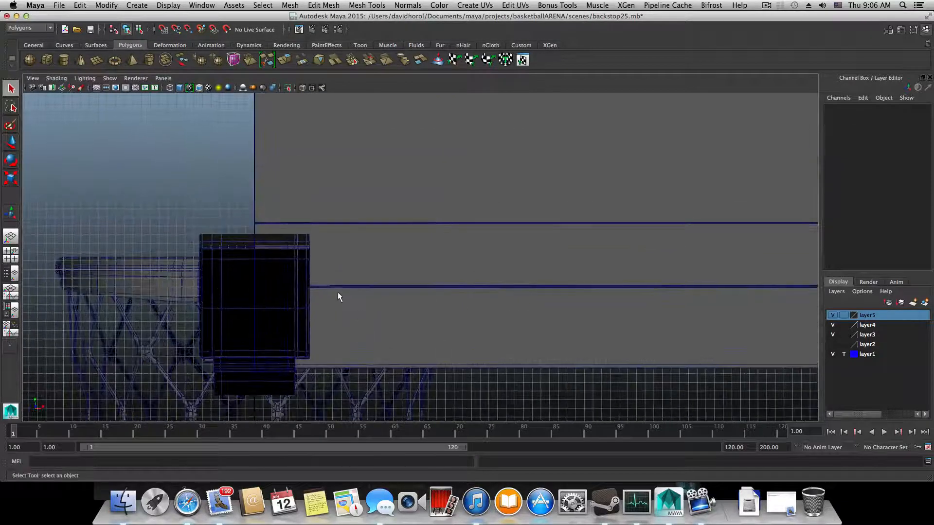
Insert a vertical edge loop in the backboard frame right beside the arm mount, undoing the misplaced attempt.
{"action": "scroll", "coordinate": [336, 293], "scroll_direction": "up", "scroll_amount": 3}
{"action": "right_click_drag", "start_coordinate": [318, 291], "coordinate": [244, 294], "text": "shift"}
{"action": "left_click", "coordinate": [318, 292]}
{"action": "scroll", "coordinate": [288, 306], "scroll_direction": "up", "scroll_amount": 5}
{"action": "scroll", "coordinate": [287, 302], "scroll_direction": "up", "scroll_amount": 3}
{"action": "middle_click_drag", "start_coordinate": [273, 302], "coordinate": [360, 225], "text": "alt"}
{"action": "scroll", "coordinate": [307, 292], "scroll_direction": "down", "scroll_amount": 1}
{"action": "middle_click_drag", "start_coordinate": [306, 292], "coordinate": [306, 262], "text": "alt"}
{"action": "left_click_drag", "start_coordinate": [273, 220], "coordinate": [246, 211]}
{"action": "scroll", "coordinate": [274, 223], "scroll_direction": "up", "scroll_amount": 1}
{"action": "key", "text": "super+z"}
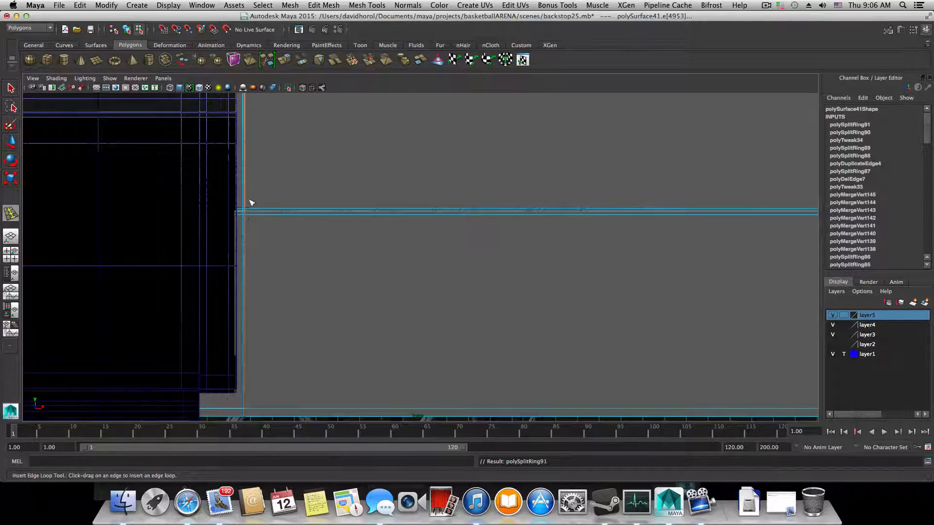
Insert two more vertical edge loops close beside the first one next to the arm mount, and return to object selection.
{"action": "scroll", "coordinate": [254, 223], "scroll_direction": "up", "scroll_amount": 1}
{"action": "middle_click_drag", "start_coordinate": [252, 221], "coordinate": [290, 222], "text": "alt"}
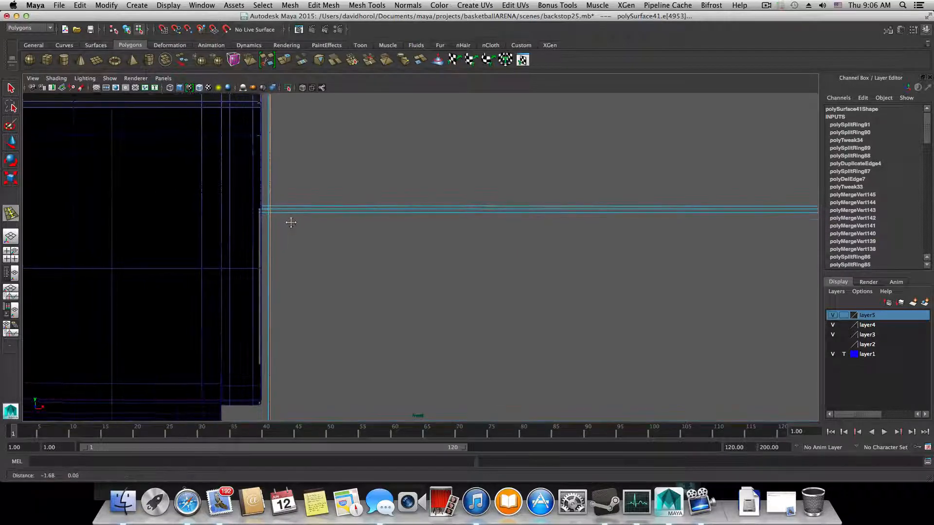
{"action": "left_click_drag", "start_coordinate": [278, 210], "coordinate": [279, 211]}
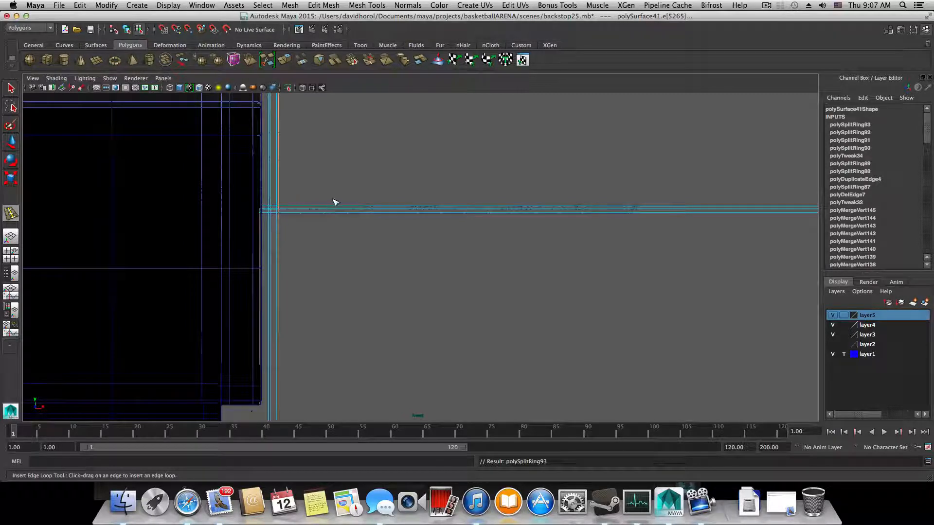
{"action": "key", "text": "F8"}
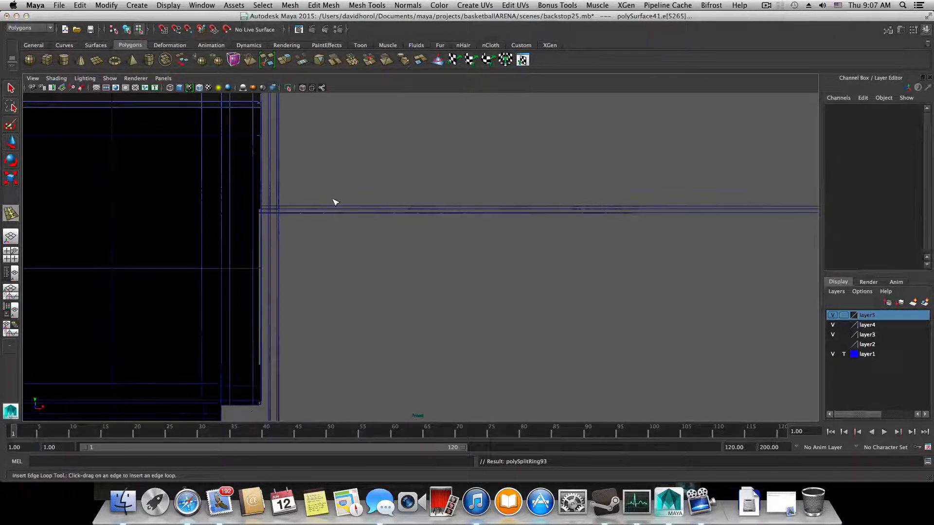
Select the backboard frame mesh in the perspective view and frame the corner of its lower ledge beside the arm.
{"action": "key", "text": "space"}
{"action": "key", "text": "space"}
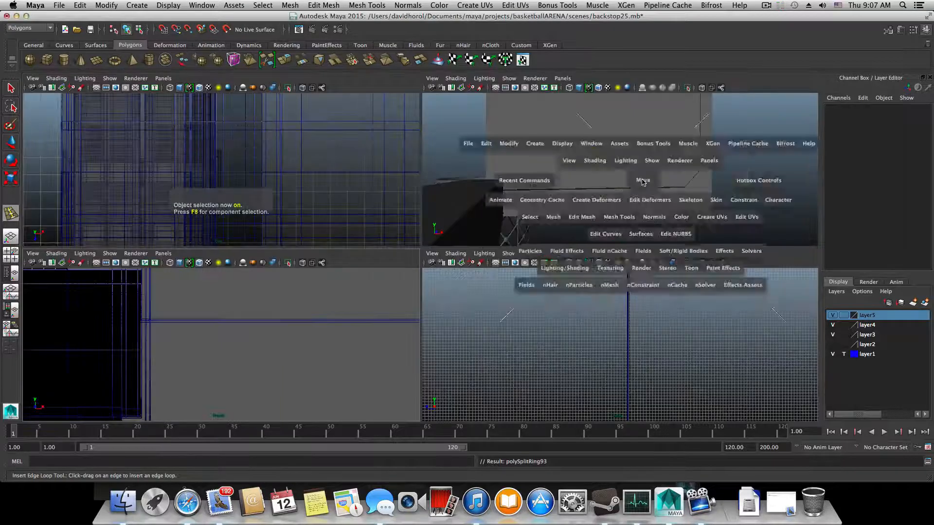
{"action": "left_click_drag", "start_coordinate": [582, 207], "coordinate": [457, 280], "text": "alt"}
{"action": "left_click", "coordinate": [14, 95]}
{"action": "left_click", "coordinate": [483, 210]}
{"action": "right_click_drag", "start_coordinate": [456, 280], "coordinate": [521, 255], "text": "alt"}
{"action": "middle_click_drag", "start_coordinate": [414, 240], "coordinate": [409, 302], "text": "alt"}
{"action": "right_click_drag", "start_coordinate": [409, 302], "coordinate": [567, 310], "text": "alt"}
{"action": "right_click_drag", "start_coordinate": [363, 242], "coordinate": [425, 298], "text": "alt"}
{"action": "middle_click_drag", "start_coordinate": [425, 298], "coordinate": [404, 380], "text": "alt"}
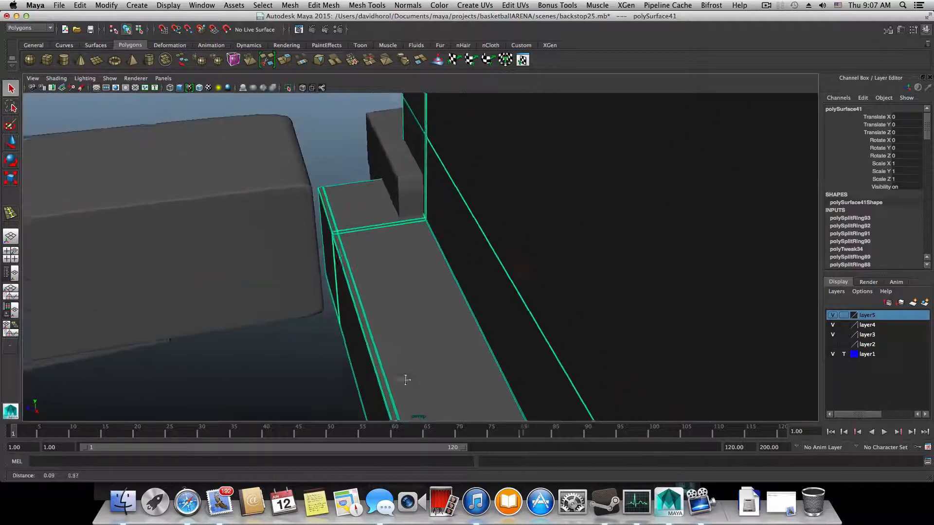
{"action": "left_click_drag", "start_coordinate": [404, 379], "coordinate": [243, 238], "text": "alt"}
{"action": "right_click_drag", "start_coordinate": [244, 238], "coordinate": [343, 252], "text": "alt"}
{"action": "scroll", "coordinate": [345, 253], "scroll_direction": "up", "scroll_amount": 4}
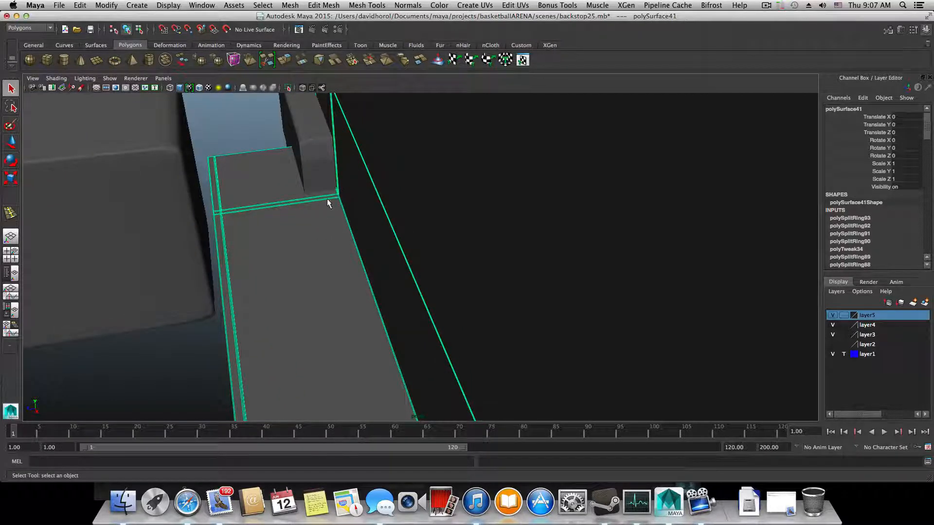
Insert two edge loops running lengthwise along the lower ledge, close to its inner edge by the bracket block.
{"action": "right_click_drag", "start_coordinate": [324, 204], "coordinate": [318, 206], "text": "shift"}
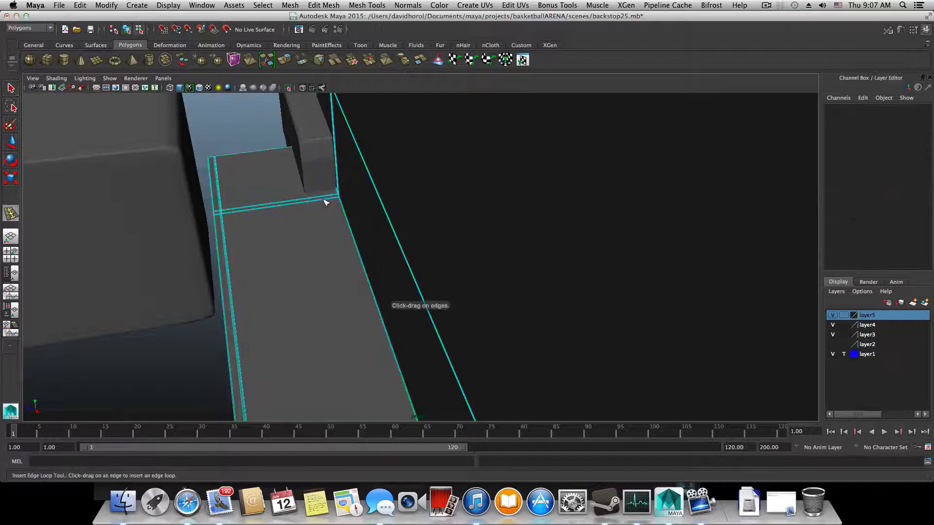
{"action": "left_click", "coordinate": [326, 203]}
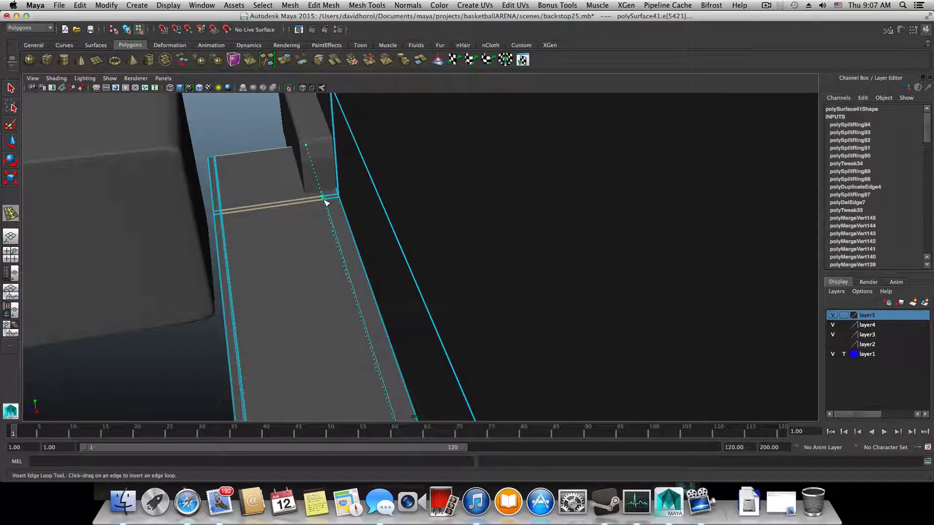
{"action": "left_click", "coordinate": [325, 202]}
Examine how the new edge loops run around the frame's back face, lower ledge and arm joint.
{"action": "left_click_drag", "start_coordinate": [313, 194], "coordinate": [461, 313], "text": "alt"}
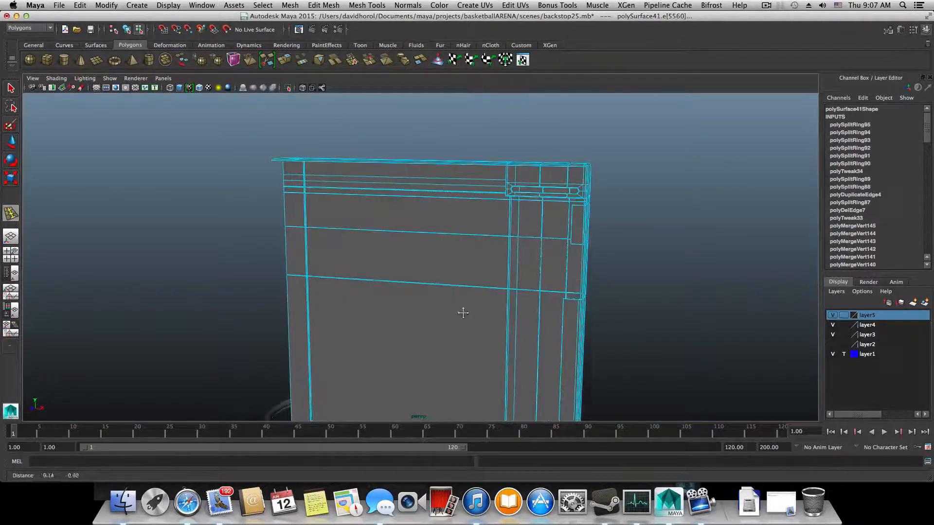
{"action": "middle_click_drag", "start_coordinate": [461, 313], "coordinate": [410, 206], "text": "alt"}
{"action": "right_click_drag", "start_coordinate": [410, 206], "coordinate": [567, 309], "text": "alt"}
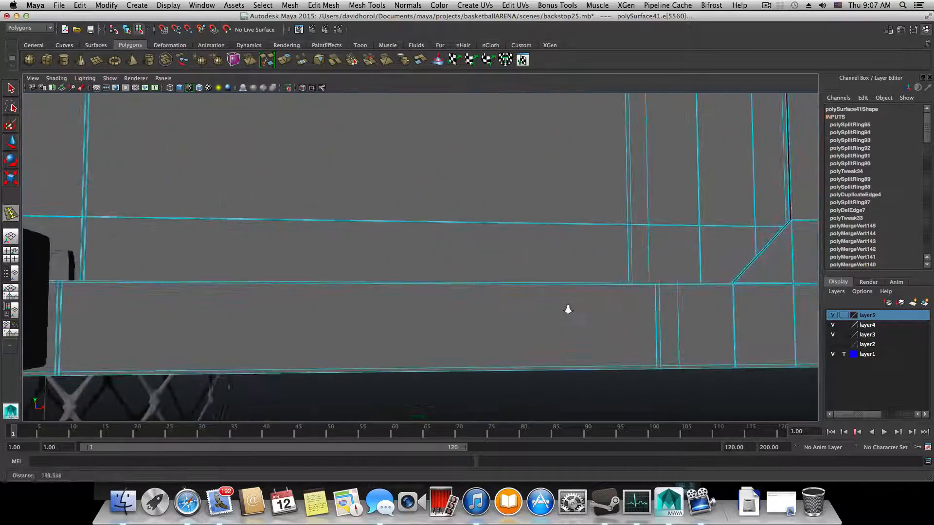
{"action": "left_click_drag", "start_coordinate": [568, 308], "coordinate": [314, 299], "text": "alt"}
{"action": "right_click_drag", "start_coordinate": [314, 298], "coordinate": [423, 317], "text": "alt"}
{"action": "middle_click_drag", "start_coordinate": [423, 316], "coordinate": [394, 296], "text": "alt"}
{"action": "right_click_drag", "start_coordinate": [394, 296], "coordinate": [309, 286], "text": "alt"}
{"action": "middle_click_drag", "start_coordinate": [308, 286], "coordinate": [295, 293], "text": "alt"}
{"action": "left_click_drag", "start_coordinate": [295, 293], "coordinate": [398, 235], "text": "alt"}
{"action": "middle_click_drag", "start_coordinate": [363, 301], "coordinate": [401, 309], "text": "alt"}
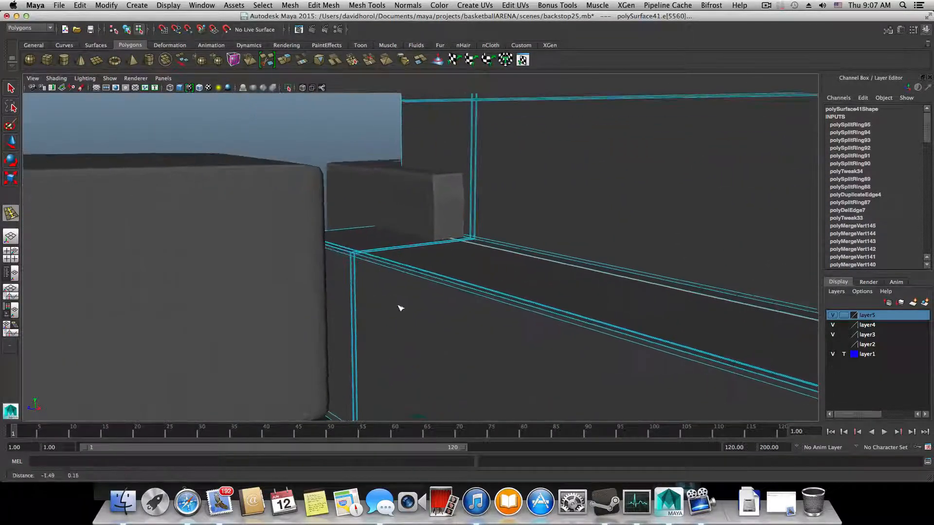
{"action": "right_click_drag", "start_coordinate": [401, 309], "coordinate": [327, 312], "text": "alt"}
{"action": "right_click", "coordinate": [373, 259]}
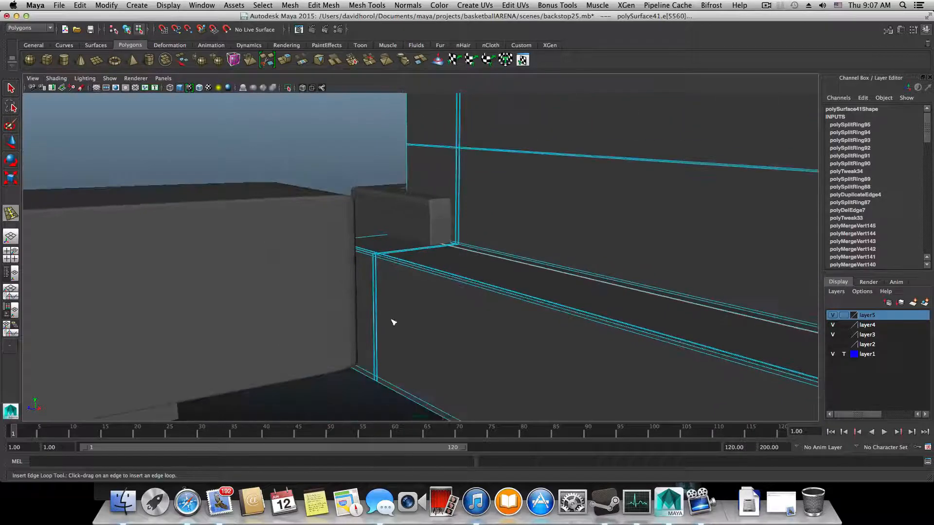
Insert two horizontal edge loops along the frame's lower strip, just above its bottom edge.
{"action": "left_click_drag", "start_coordinate": [392, 323], "coordinate": [490, 333], "text": "alt"}
{"action": "middle_click_drag", "start_coordinate": [346, 320], "coordinate": [373, 273], "text": "alt"}
{"action": "left_click_drag", "start_coordinate": [373, 272], "coordinate": [395, 286], "text": "alt"}
{"action": "left_click_drag", "start_coordinate": [240, 344], "coordinate": [240, 349]}
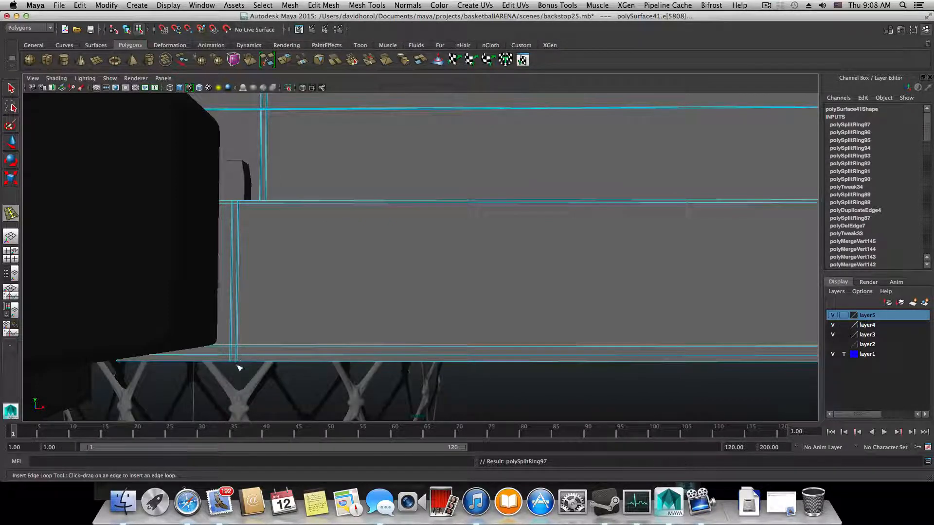
Switch the frame mesh to face selection and select the narrow vertical strip on the lower face beside the arm.
{"action": "scroll", "coordinate": [253, 354], "scroll_direction": "down", "scroll_amount": 2}
{"action": "scroll", "coordinate": [306, 310], "scroll_direction": "down", "scroll_amount": 3}
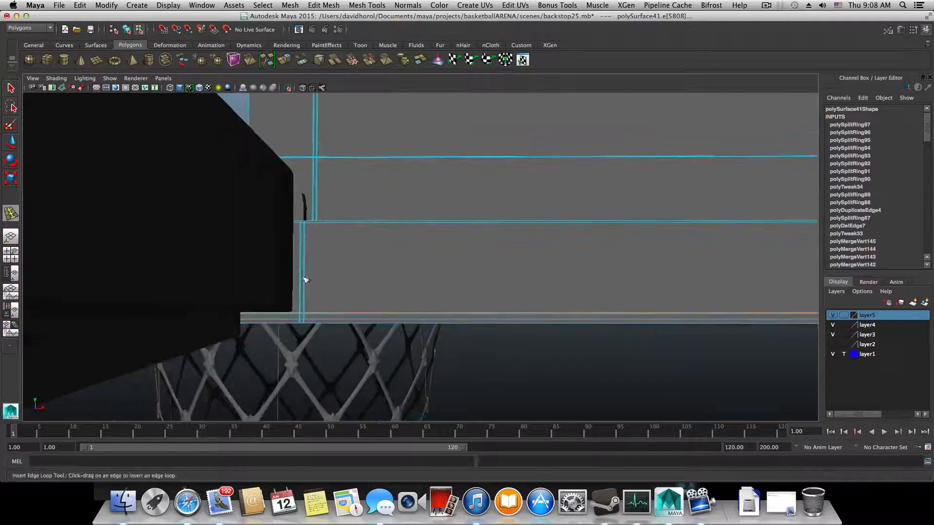
{"action": "middle_click_drag", "start_coordinate": [307, 292], "coordinate": [312, 337], "text": "alt"}
{"action": "left_click", "coordinate": [9, 87]}
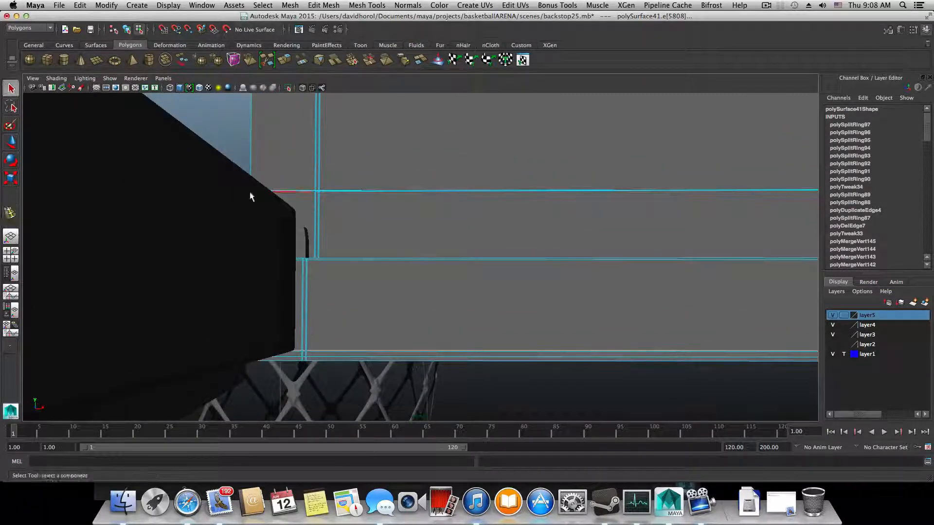
{"action": "right_click_drag", "start_coordinate": [357, 246], "coordinate": [359, 267]}
{"action": "scroll", "coordinate": [311, 350], "scroll_direction": "up", "scroll_amount": 5}
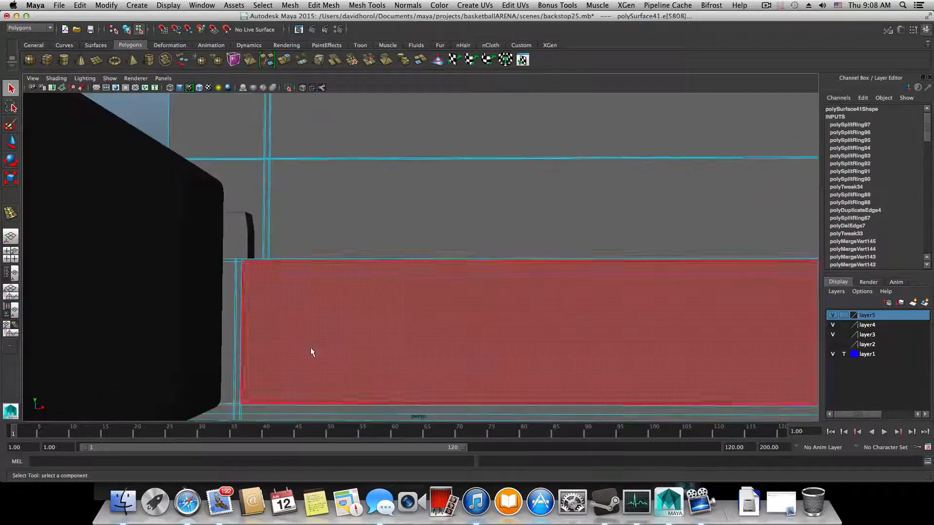
{"action": "middle_click_drag", "start_coordinate": [309, 349], "coordinate": [352, 298], "text": "alt"}
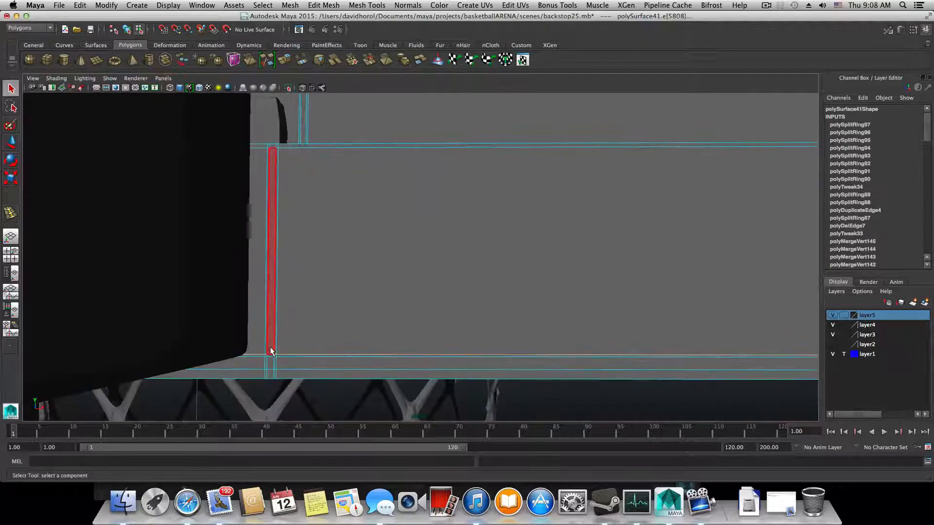
{"action": "left_click", "coordinate": [341, 275]}
Extend the face selection over the corner and across the ledge between the paired loops, then return to object selection.
{"action": "left_click_drag", "start_coordinate": [342, 275], "coordinate": [336, 252], "text": "alt"}
{"action": "left_click_drag", "start_coordinate": [394, 283], "coordinate": [233, 185], "text": "alt"}
{"action": "left_click", "coordinate": [236, 160], "text": "shift"}
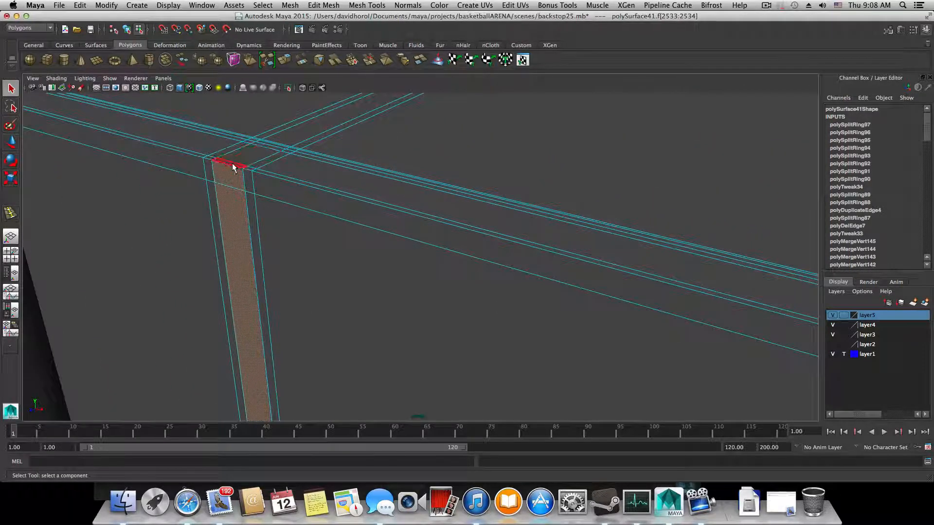
{"action": "left_click", "coordinate": [247, 156], "text": "shift"}
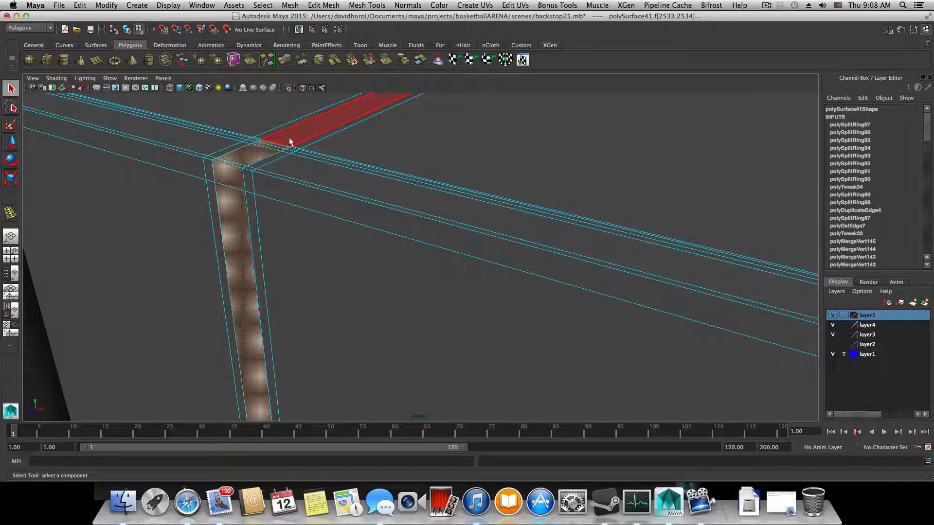
{"action": "left_click", "coordinate": [290, 140], "text": "shift"}
{"action": "scroll", "coordinate": [314, 236], "scroll_direction": "down", "scroll_amount": 6}
{"action": "left_click_drag", "start_coordinate": [394, 258], "coordinate": [434, 172], "text": "alt"}
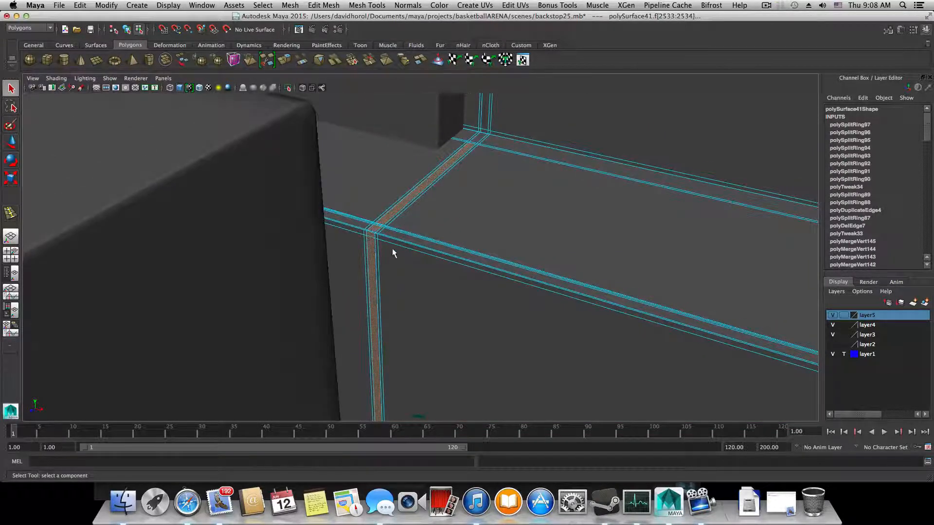
{"action": "left_click_drag", "start_coordinate": [393, 253], "coordinate": [374, 229], "text": "alt"}
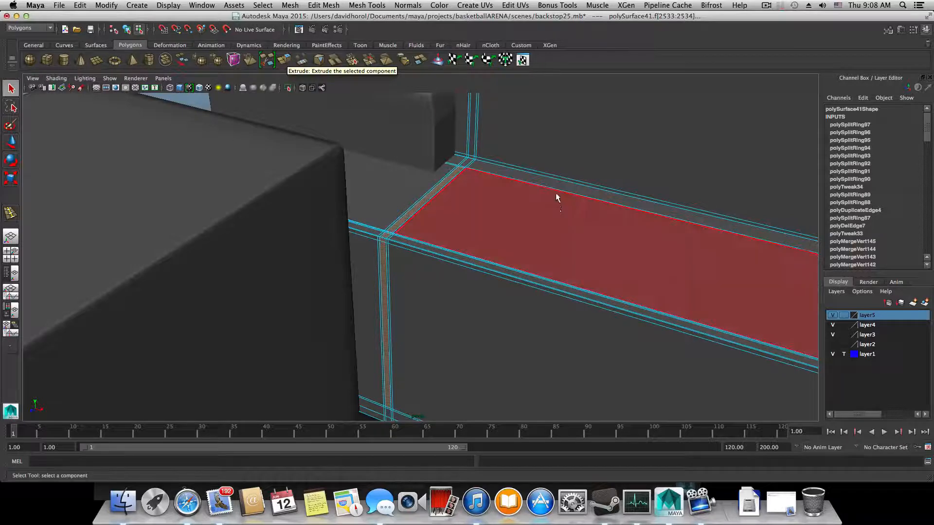
{"action": "left_click_drag", "start_coordinate": [555, 217], "coordinate": [463, 226], "text": "alt"}
{"action": "key", "text": "F8"}
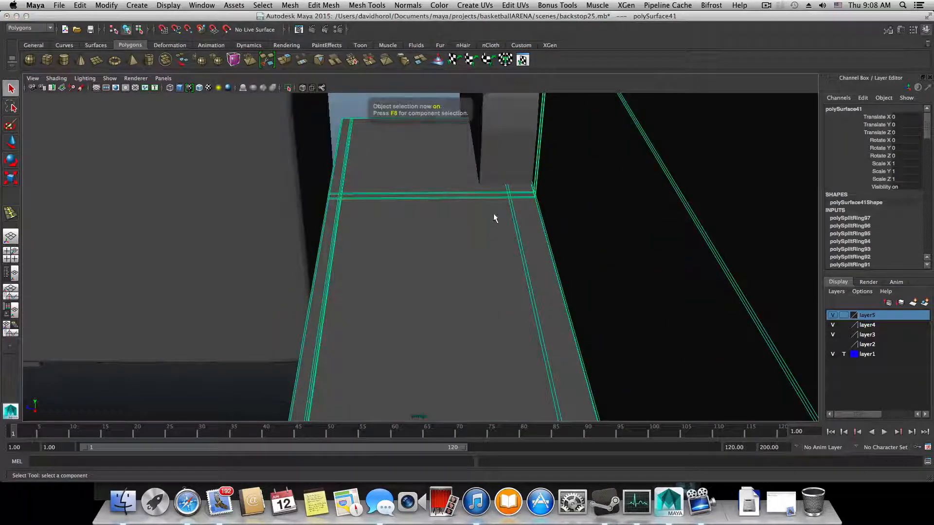
Insert two vertical edge loops on the frame's lower face, just beside the existing vertical pair near the support arm.
{"action": "right_click_drag", "start_coordinate": [493, 214], "coordinate": [459, 225], "text": "shift"}
{"action": "scroll", "coordinate": [477, 249], "scroll_direction": "up", "scroll_amount": 5}
{"action": "left_click_drag", "start_coordinate": [477, 251], "coordinate": [428, 205], "text": "alt"}
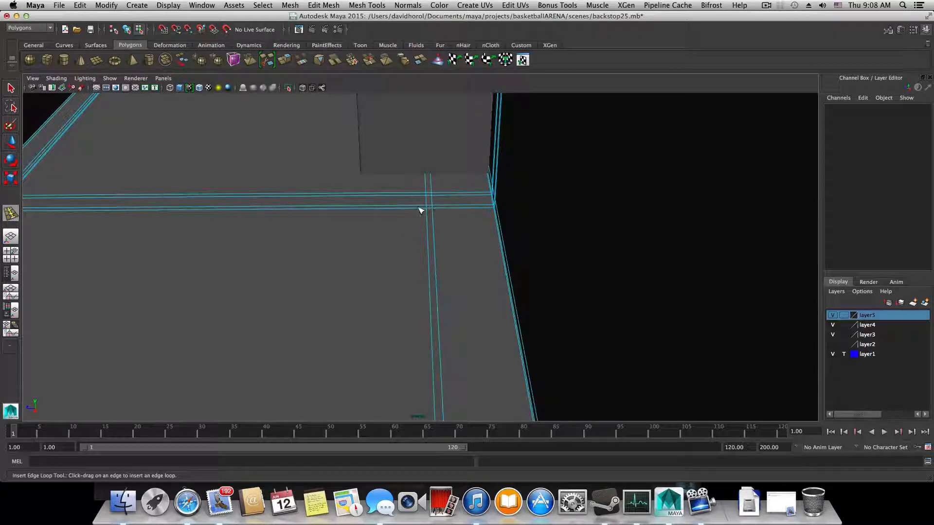
{"action": "left_click", "coordinate": [416, 207]}
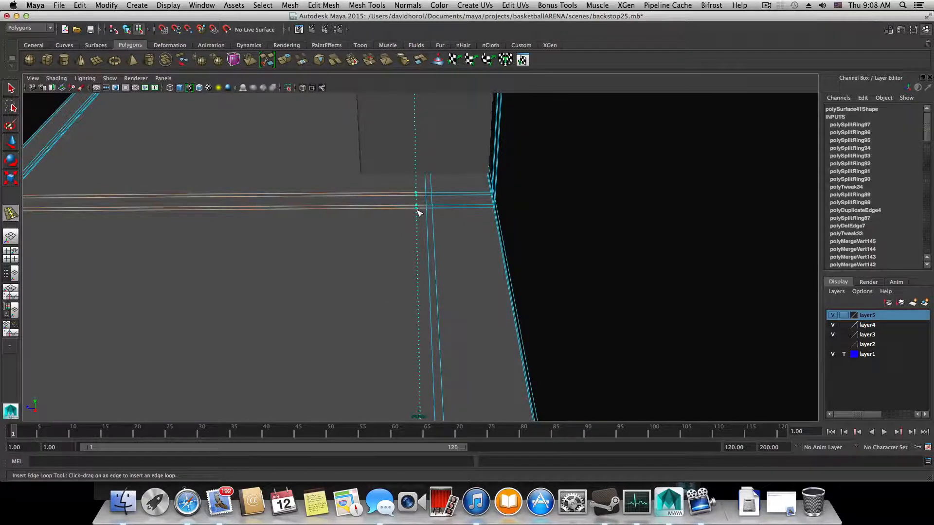
{"action": "left_click_drag", "start_coordinate": [418, 213], "coordinate": [416, 210]}
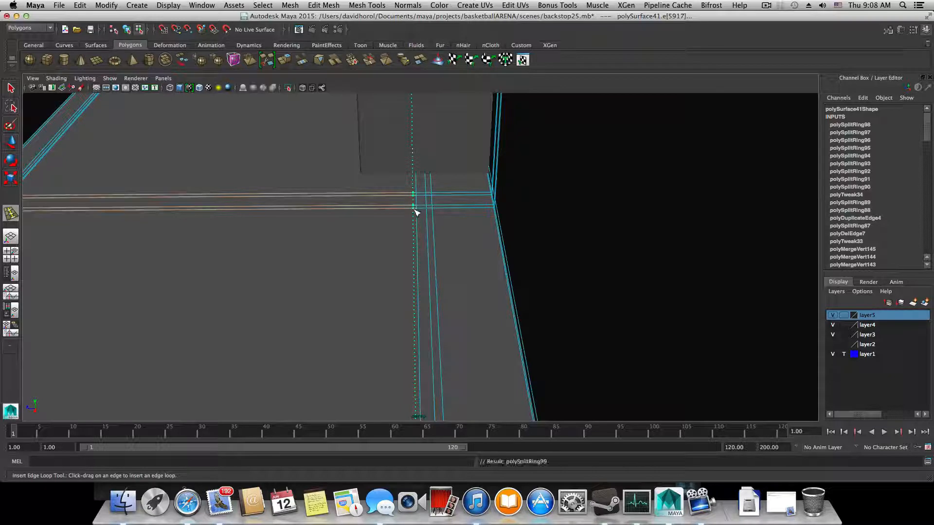
{"action": "left_click_drag", "start_coordinate": [416, 212], "coordinate": [417, 212]}
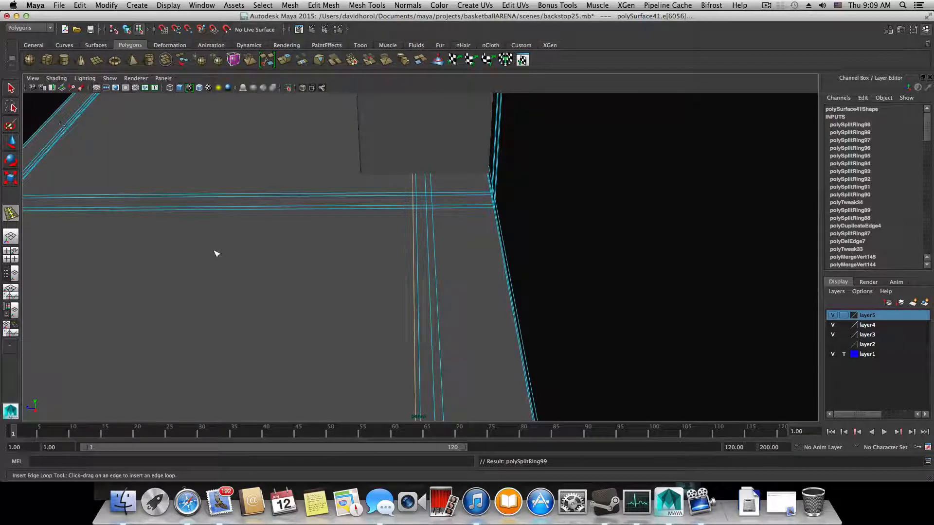
Isolate the frame mesh in the viewport so the support arm is hidden, and return to face selection.
{"action": "scroll", "coordinate": [216, 254], "scroll_direction": "down", "scroll_amount": 1}
{"action": "right_click_drag", "start_coordinate": [206, 235], "coordinate": [209, 259]}
{"action": "key", "text": "q"}
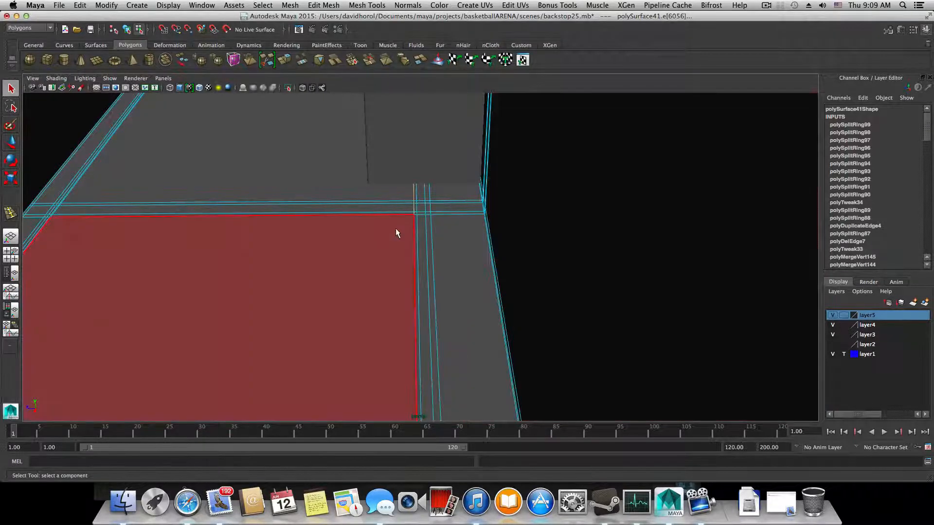
{"action": "key", "text": "F8"}
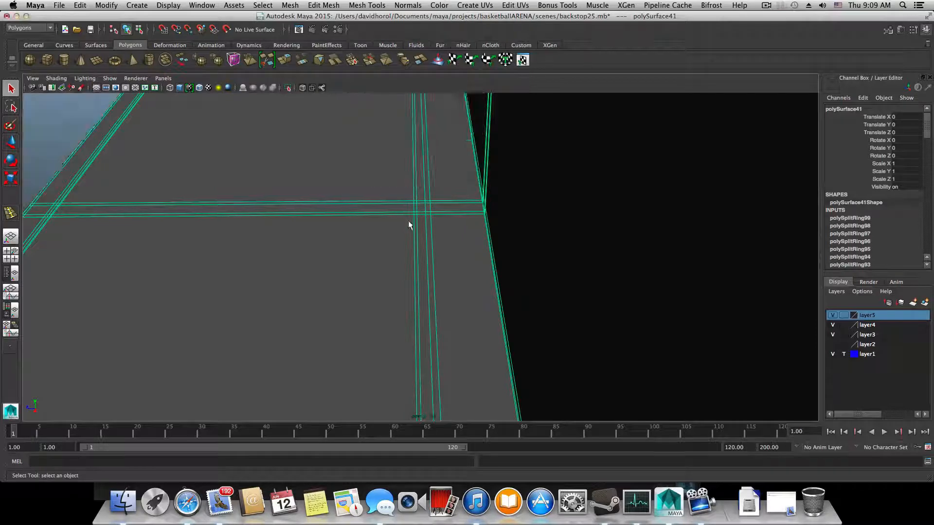
{"action": "left_click_drag", "start_coordinate": [408, 221], "coordinate": [530, 280], "text": "alt"}
{"action": "right_click_drag", "start_coordinate": [474, 281], "coordinate": [475, 304]}
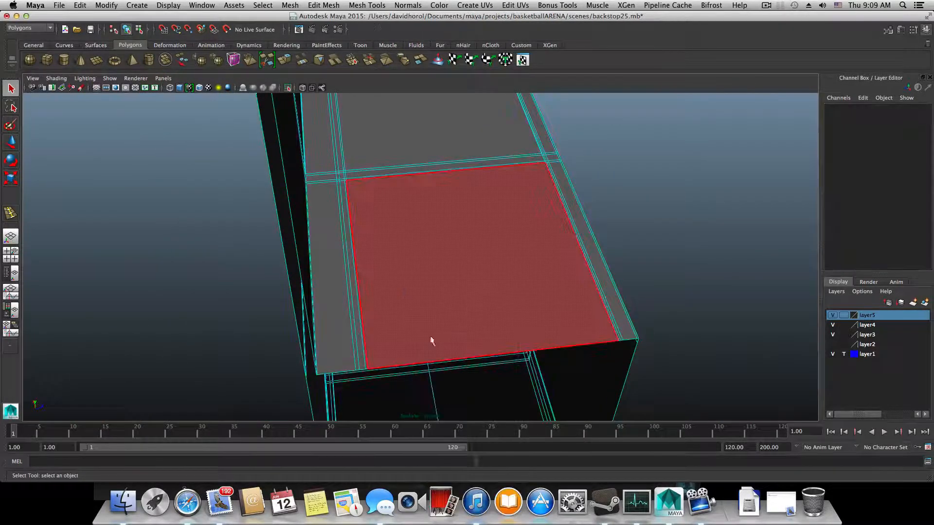
Select the narrow strip between the vertical loop pairs, the small corner faces and the adjoining cross strip between the paired loops.
{"action": "left_click_drag", "start_coordinate": [432, 340], "coordinate": [387, 350], "text": "alt"}
{"action": "left_click", "coordinate": [331, 356]}
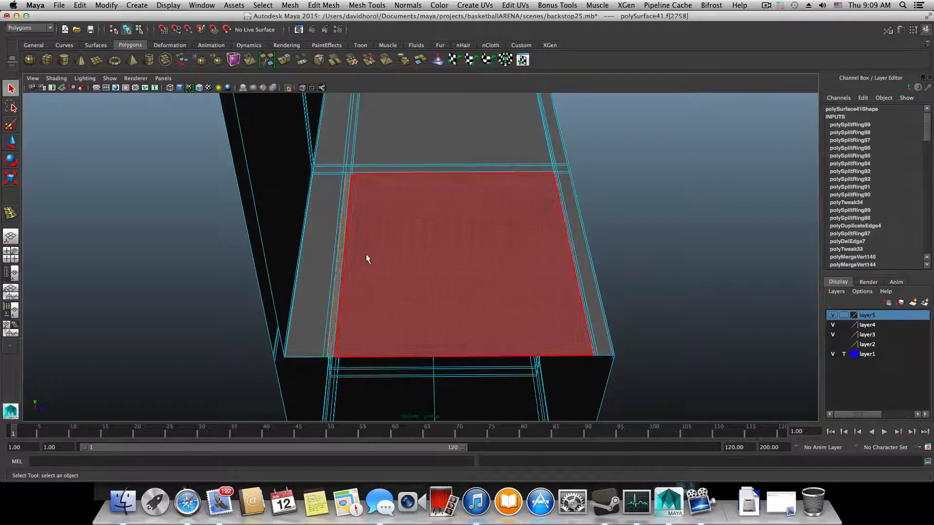
{"action": "right_click_drag", "start_coordinate": [367, 259], "coordinate": [381, 314], "text": "alt"}
{"action": "middle_click_drag", "start_coordinate": [381, 314], "coordinate": [413, 305], "text": "alt"}
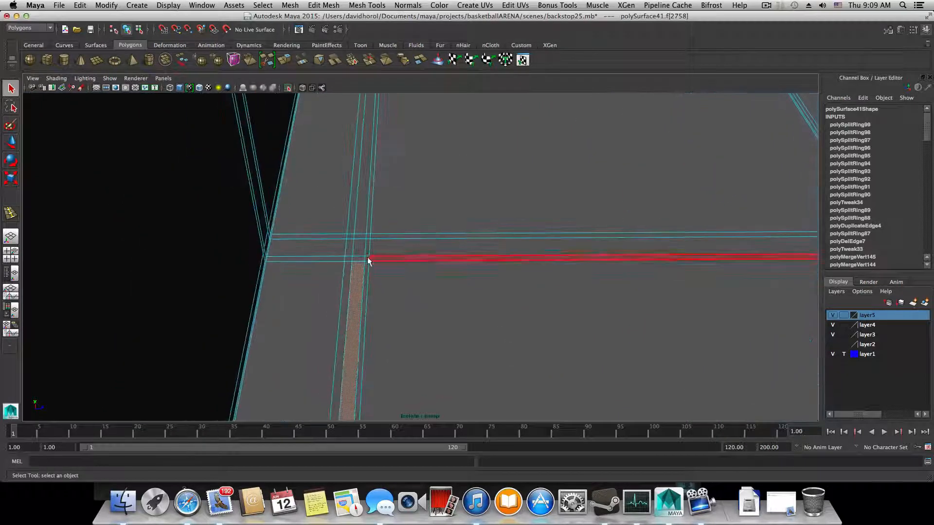
{"action": "left_click", "coordinate": [359, 259], "text": "shift"}
{"action": "left_click", "coordinate": [358, 251], "text": "shift"}
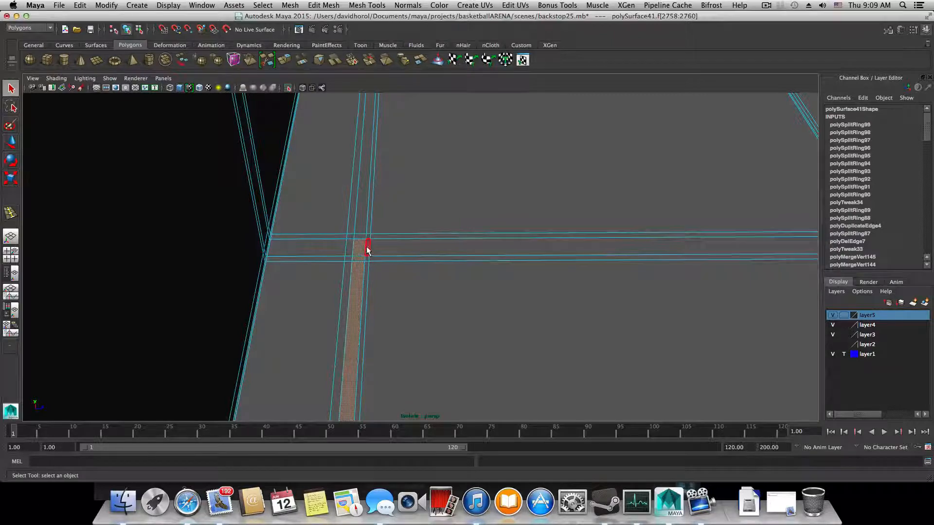
{"action": "left_click", "coordinate": [368, 248], "text": "shift"}
{"action": "left_click", "coordinate": [387, 249], "text": "shift"}
Extend the face selection over the small faces at the frame's outer edge and down the narrow strip on its side.
{"action": "middle_click_drag", "start_coordinate": [583, 285], "coordinate": [535, 324], "text": "alt"}
{"action": "left_click_drag", "start_coordinate": [535, 324], "coordinate": [299, 343], "text": "alt"}
{"action": "middle_click_drag", "start_coordinate": [298, 343], "coordinate": [349, 311], "text": "alt"}
{"action": "left_click", "coordinate": [341, 307], "text": "shift"}
{"action": "left_click", "coordinate": [337, 310], "text": "shift"}
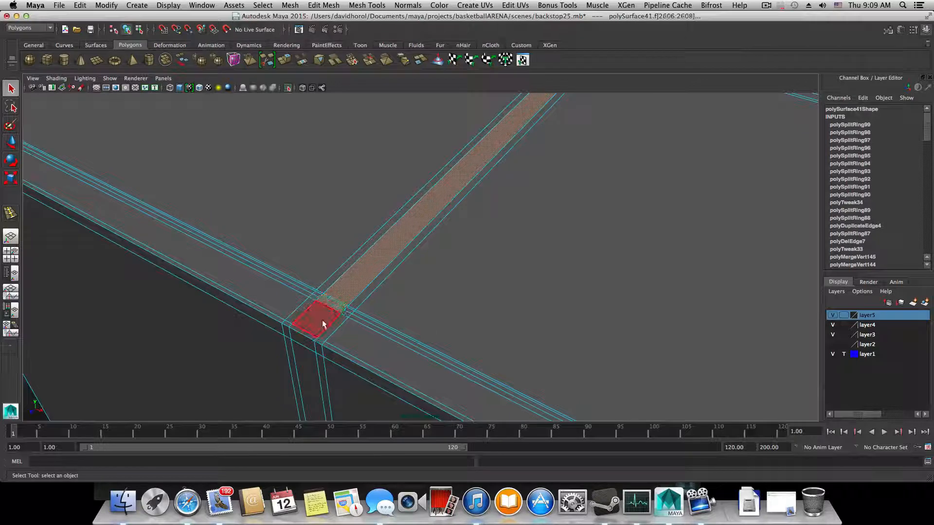
{"action": "left_click", "coordinate": [311, 336], "text": "shift"}
{"action": "left_click", "coordinate": [305, 343], "text": "shift"}
{"action": "left_click", "coordinate": [313, 362], "text": "shift"}
Extrude the selected face strip and pull it straight up to form a thin upright wall on the frame.
{"action": "scroll", "coordinate": [353, 347], "scroll_direction": "down", "scroll_amount": 3}
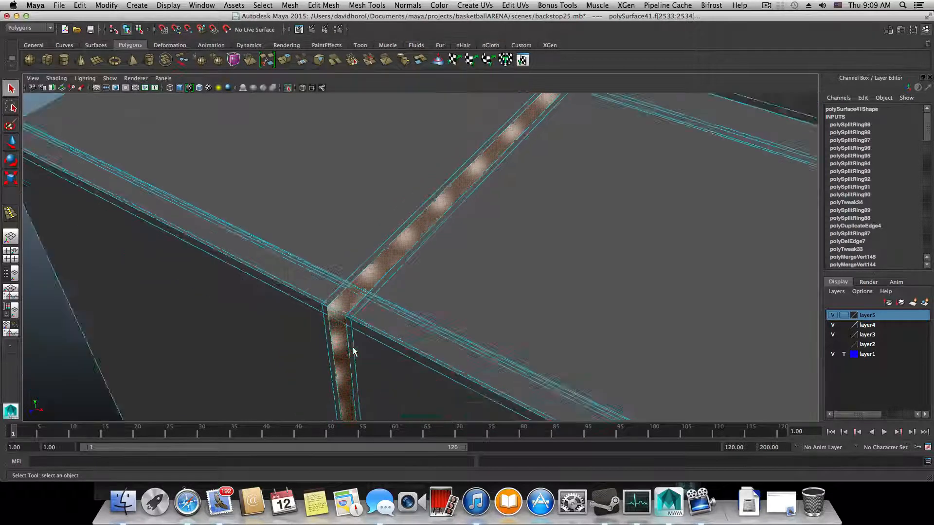
{"action": "scroll", "coordinate": [354, 348], "scroll_direction": "down", "scroll_amount": 5}
{"action": "left_click_drag", "start_coordinate": [354, 350], "coordinate": [397, 280], "text": "alt"}
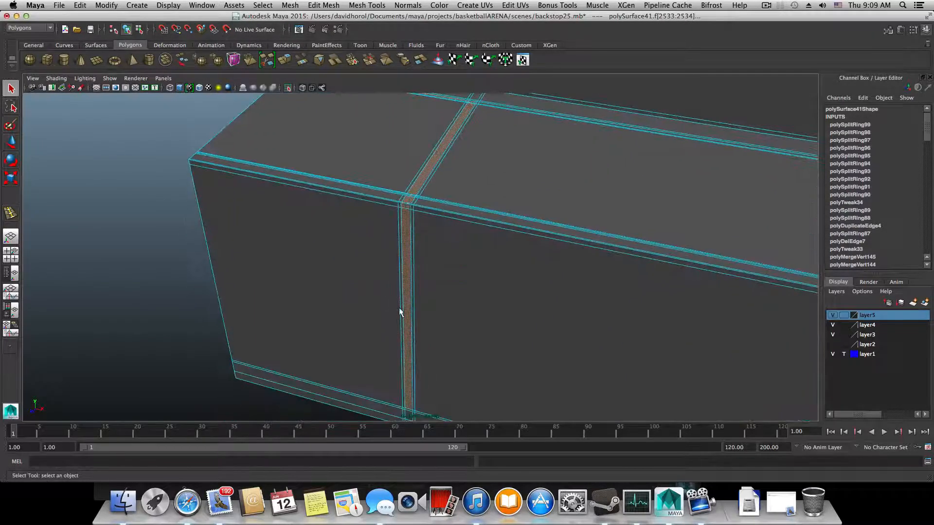
{"action": "left_click", "coordinate": [286, 60]}
{"action": "middle_click_drag", "start_coordinate": [510, 202], "coordinate": [427, 290], "text": "alt"}
{"action": "left_click_drag", "start_coordinate": [465, 261], "coordinate": [424, 154], "text": "alt"}
{"action": "left_click_drag", "start_coordinate": [304, 214], "coordinate": [298, 188]}
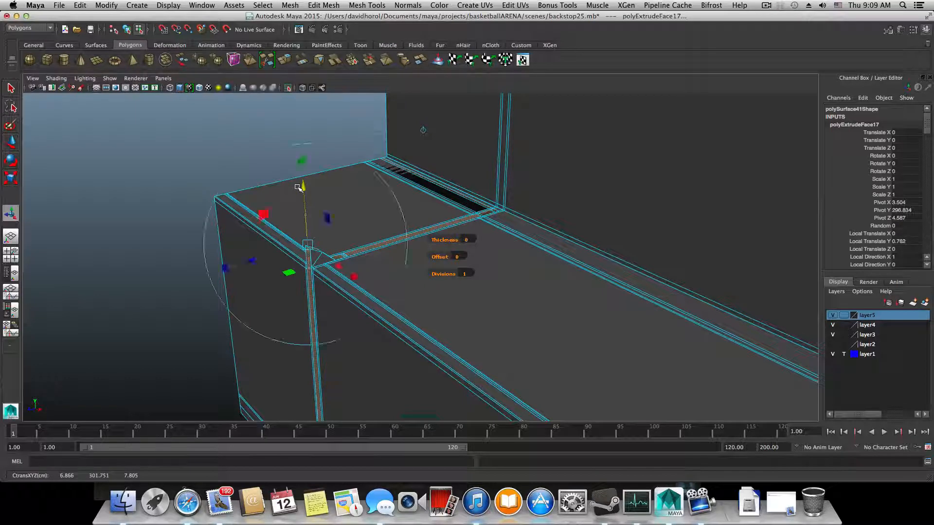
{"action": "key", "text": "z"}
{"action": "key", "text": "w"}
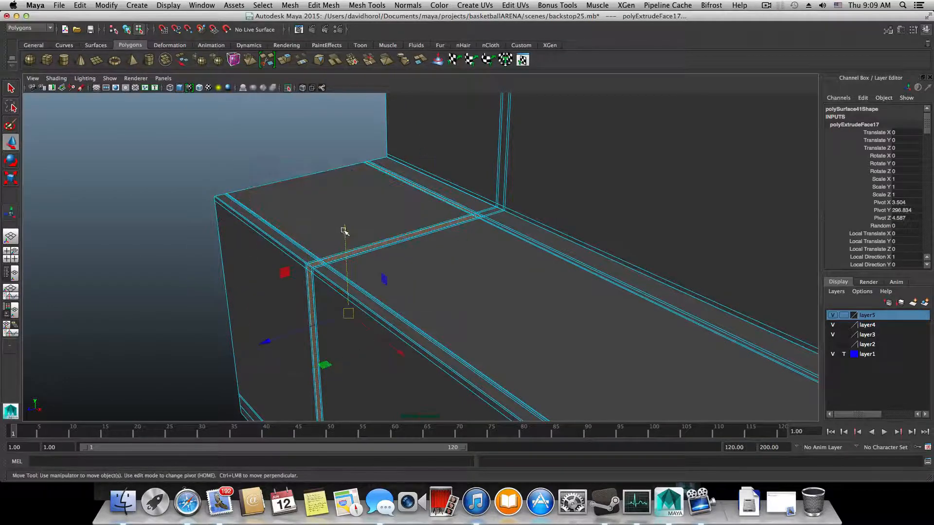
{"action": "left_click_drag", "start_coordinate": [345, 231], "coordinate": [342, 183]}
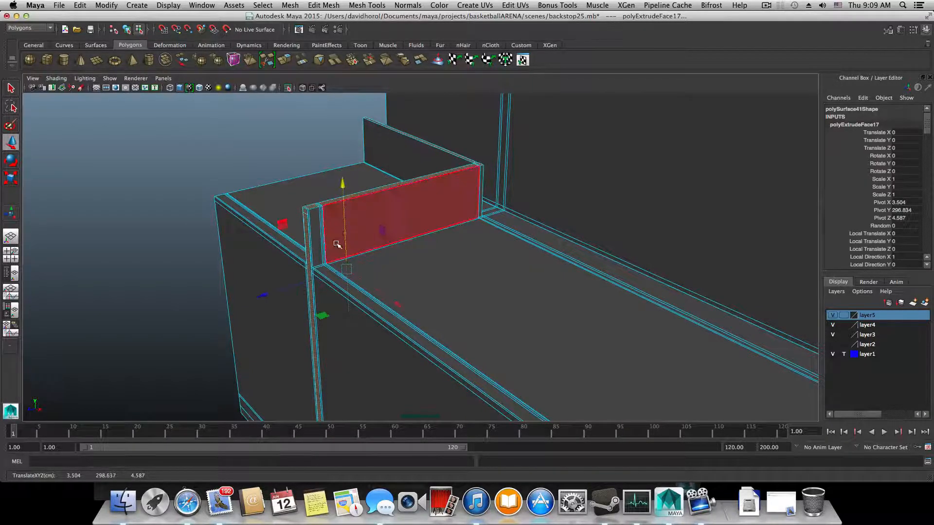
Examine the extruded wall around the frame's end, outer side and lower corner.
{"action": "middle_click_drag", "start_coordinate": [342, 271], "coordinate": [367, 188], "text": "alt"}
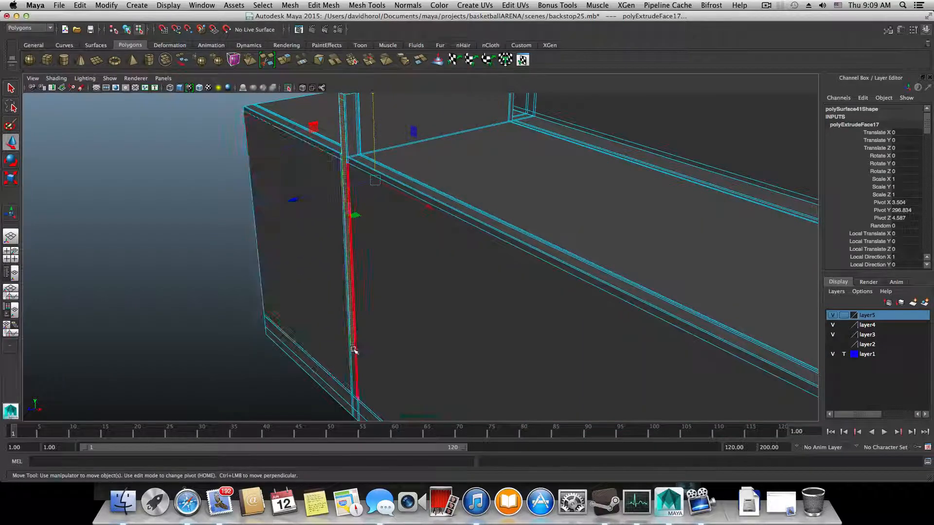
{"action": "left_click_drag", "start_coordinate": [345, 350], "coordinate": [506, 346], "text": "alt"}
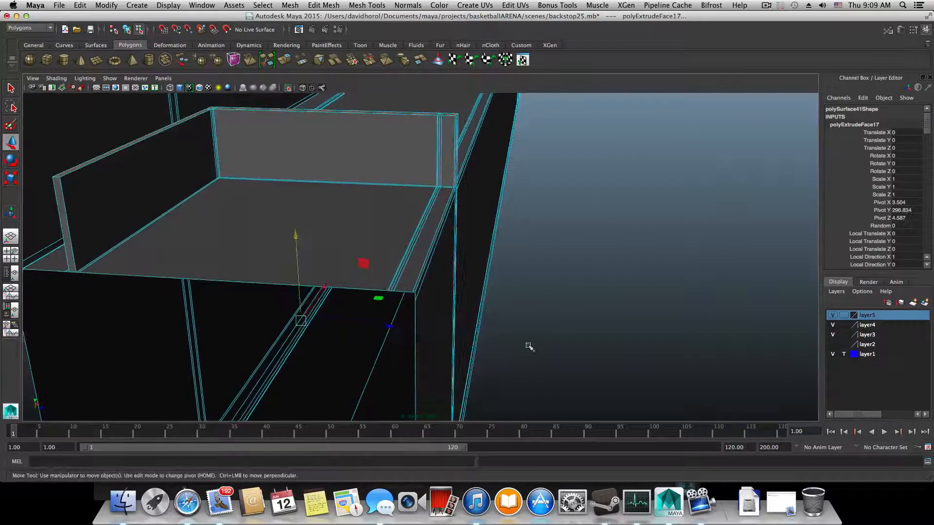
{"action": "middle_click_drag", "start_coordinate": [530, 346], "coordinate": [419, 305], "text": "alt"}
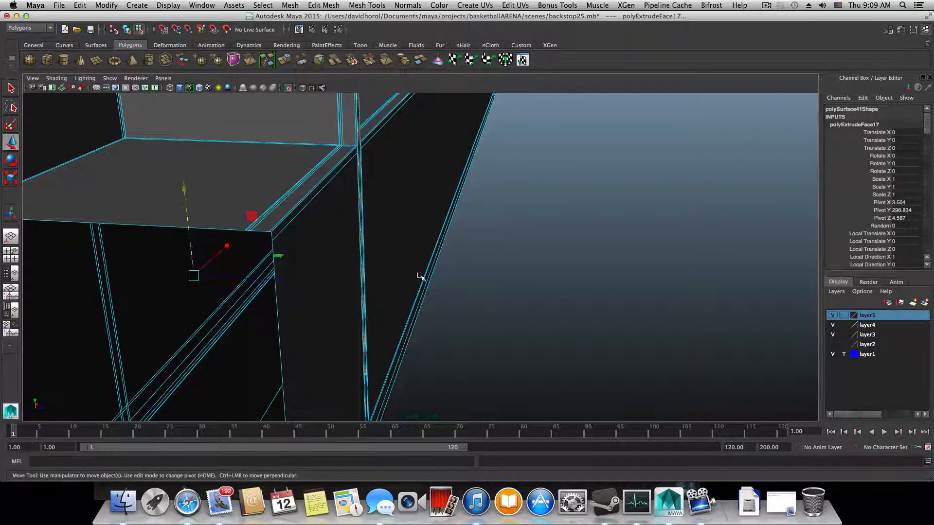
{"action": "left_click_drag", "start_coordinate": [421, 276], "coordinate": [401, 273], "text": "alt"}
{"action": "left_click", "coordinate": [213, 234]}
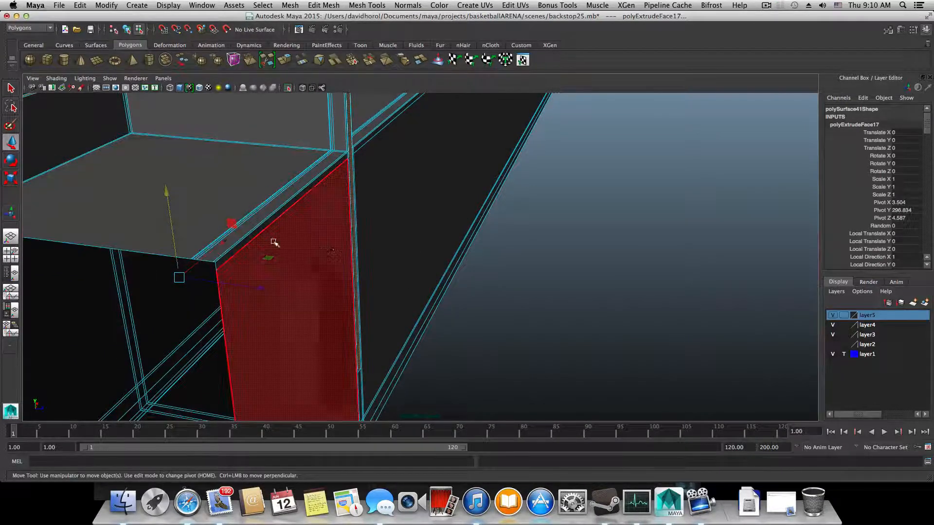
{"action": "left_click_drag", "start_coordinate": [370, 247], "coordinate": [228, 245], "text": "alt"}
{"action": "left_click_drag", "start_coordinate": [398, 182], "coordinate": [419, 294], "text": "alt"}
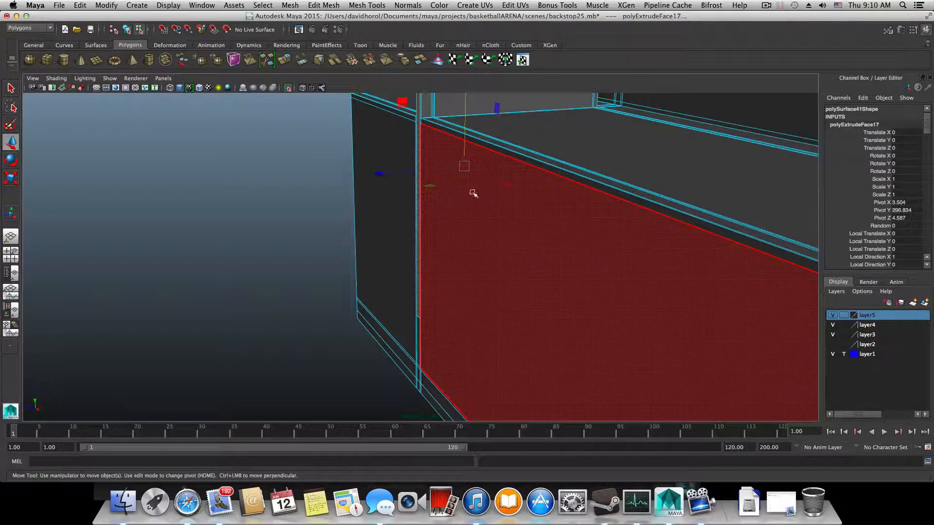
{"action": "left_click_drag", "start_coordinate": [473, 193], "coordinate": [448, 247], "text": "alt"}
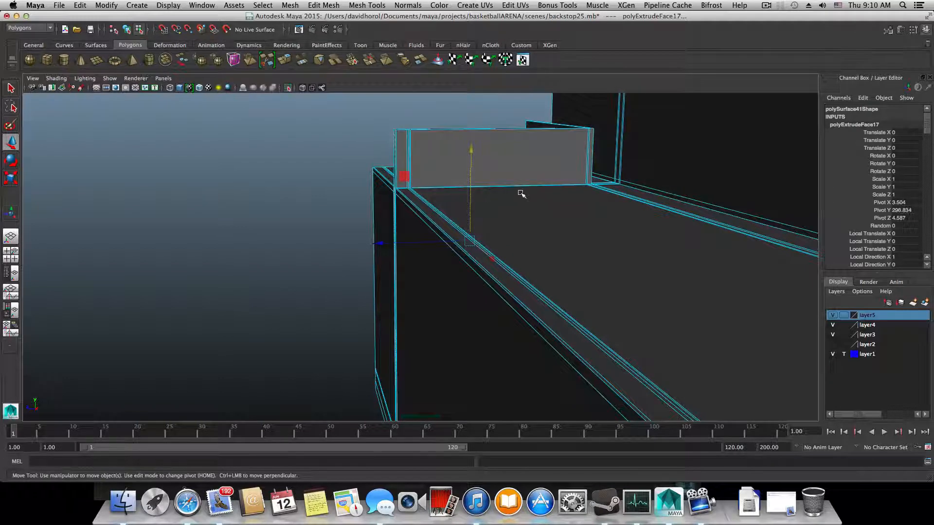
Raise the extruded wall further upward to roughly double its height above the frame.
{"action": "left_click_drag", "start_coordinate": [492, 162], "coordinate": [552, 212], "text": "alt"}
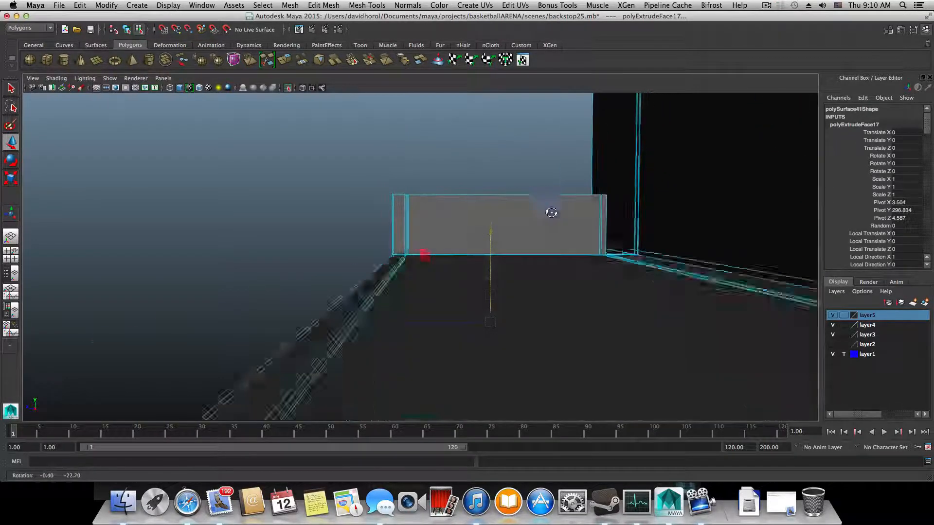
{"action": "left_click_drag", "start_coordinate": [491, 232], "coordinate": [494, 179]}
{"action": "left_click_drag", "start_coordinate": [494, 180], "coordinate": [506, 268], "text": "alt"}
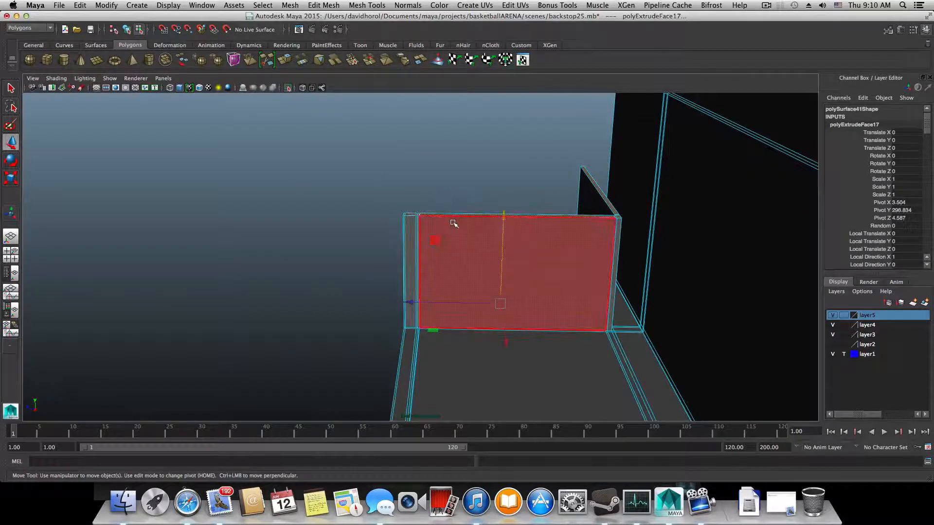
{"action": "mouse_move", "coordinate": [450, 221]}
{"action": "left_mouse_down", "text": "alt"}
{"action": "mouse_move", "coordinate": [507, 221]}
{"action": "mouse_move", "coordinate": [457, 233]}
{"action": "left_mouse_up", "text": "alt"}
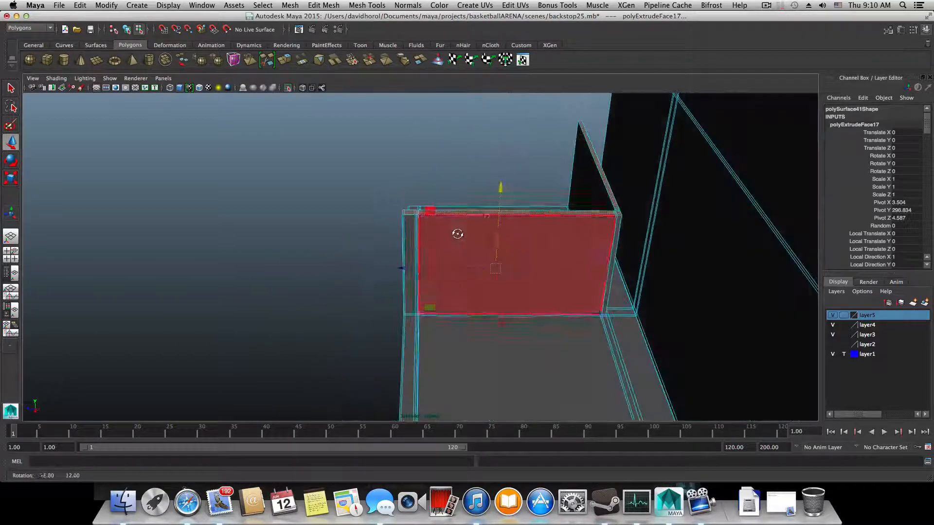
Select the strip faces on the wall's outer side and pull them outward from the frame to form a side flange.
{"action": "left_click", "coordinate": [625, 259]}
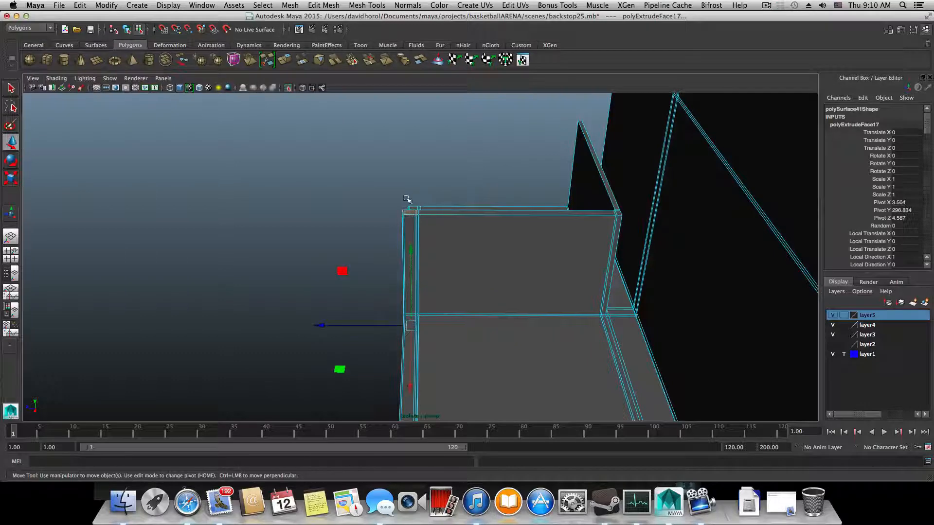
{"action": "left_click_drag", "start_coordinate": [429, 225], "coordinate": [536, 187], "text": "alt"}
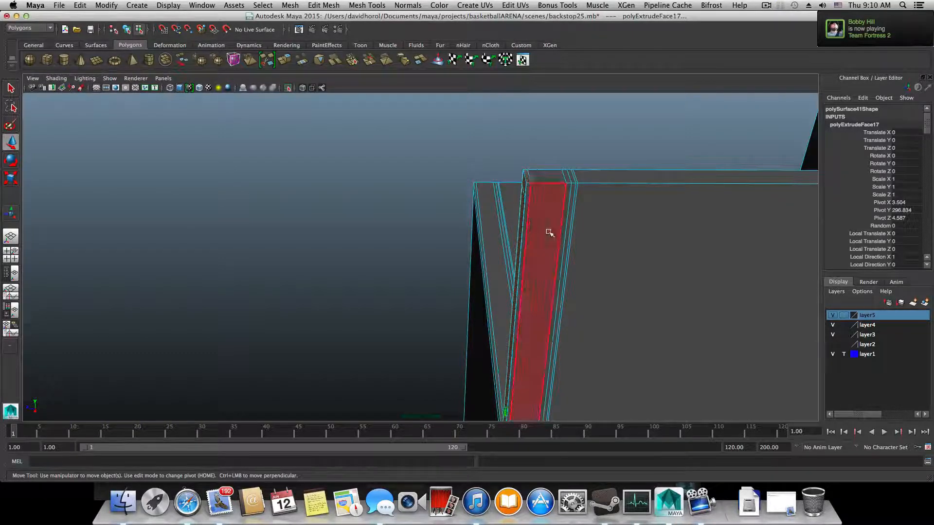
{"action": "left_click_drag", "start_coordinate": [548, 232], "coordinate": [417, 321], "text": "alt"}
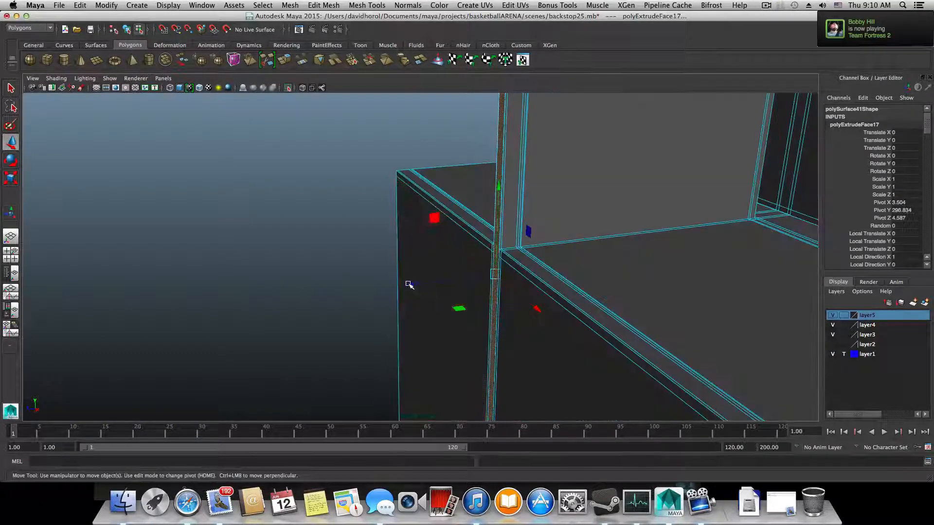
{"action": "scroll", "coordinate": [407, 284], "scroll_direction": "down", "scroll_amount": 5}
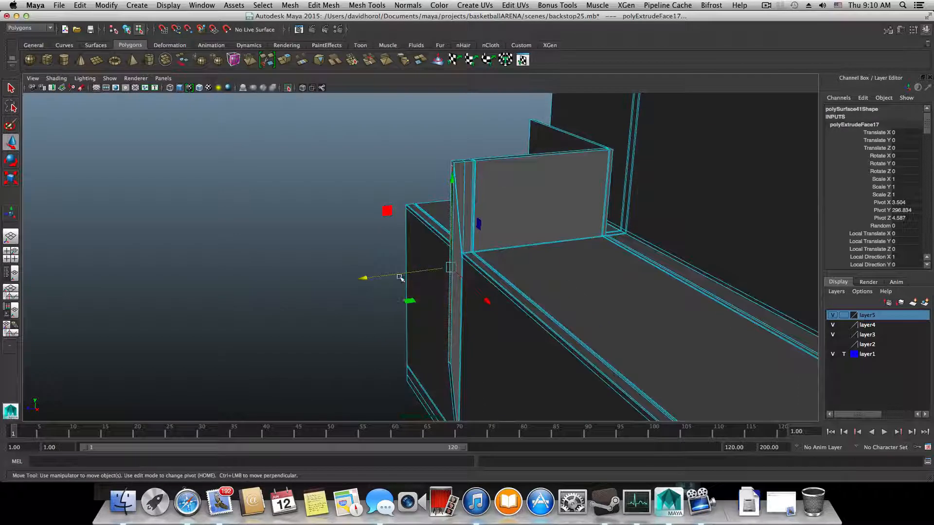
{"action": "left_click_drag", "start_coordinate": [364, 278], "coordinate": [322, 284]}
{"action": "mouse_move", "coordinate": [390, 290]}
{"action": "left_mouse_down", "text": "alt"}
{"action": "mouse_move", "coordinate": [592, 276]}
{"action": "mouse_move", "coordinate": [479, 285]}
{"action": "mouse_move", "coordinate": [356, 276]}
{"action": "mouse_move", "coordinate": [418, 277]}
{"action": "mouse_move", "coordinate": [385, 280]}
{"action": "left_mouse_up", "text": "alt"}
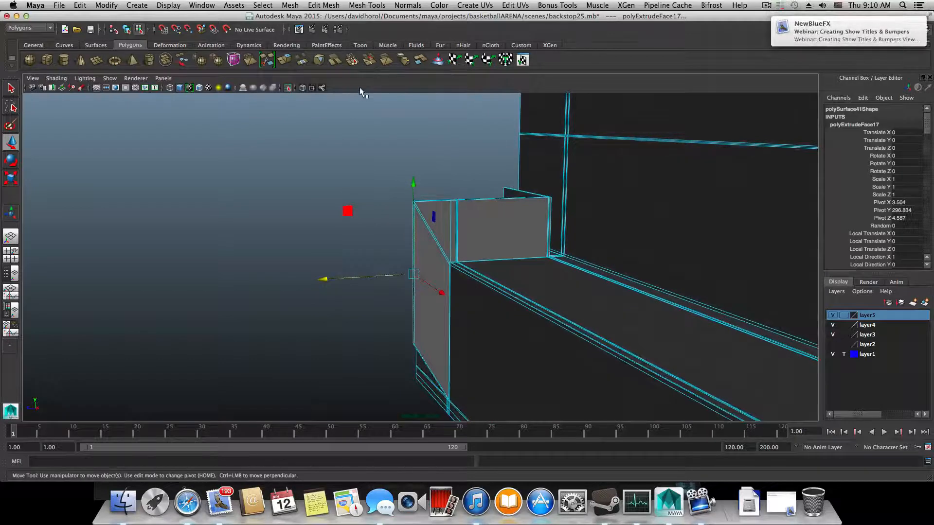
Open the reference photo in the Render View and zoom in on the bracket where the arm meets the backboard frame.
{"action": "left_click", "coordinate": [300, 30]}
{"action": "scroll", "coordinate": [448, 305], "scroll_direction": "up", "scroll_amount": 8}
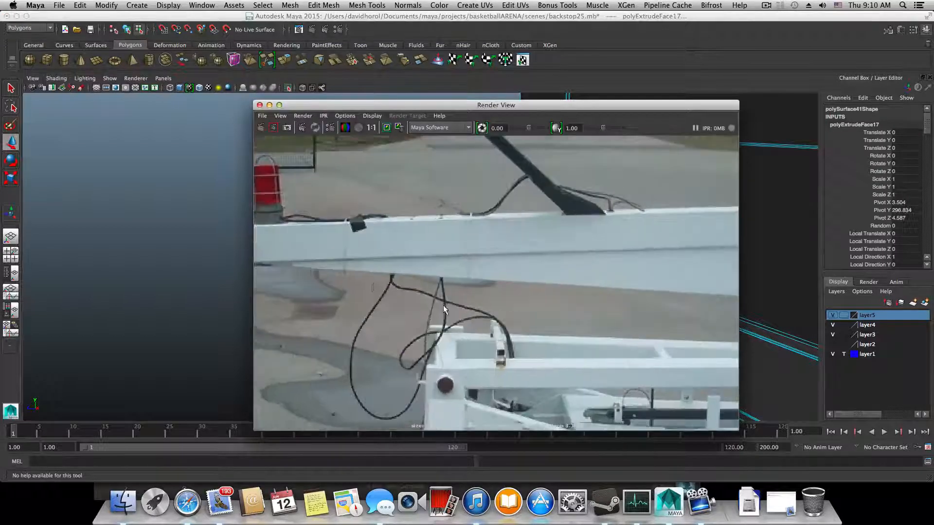
{"action": "middle_click_drag", "start_coordinate": [443, 305], "coordinate": [480, 267], "text": "alt"}
{"action": "scroll", "coordinate": [480, 267], "scroll_direction": "up", "scroll_amount": 3}
{"action": "scroll", "coordinate": [480, 267], "scroll_direction": "up", "scroll_amount": 4}
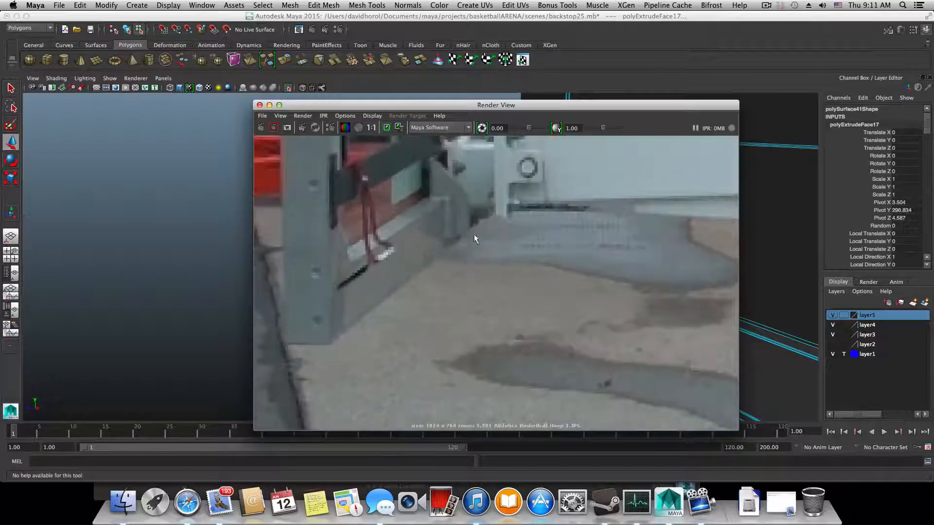
{"action": "middle_click_drag", "start_coordinate": [474, 234], "coordinate": [468, 281], "text": "alt"}
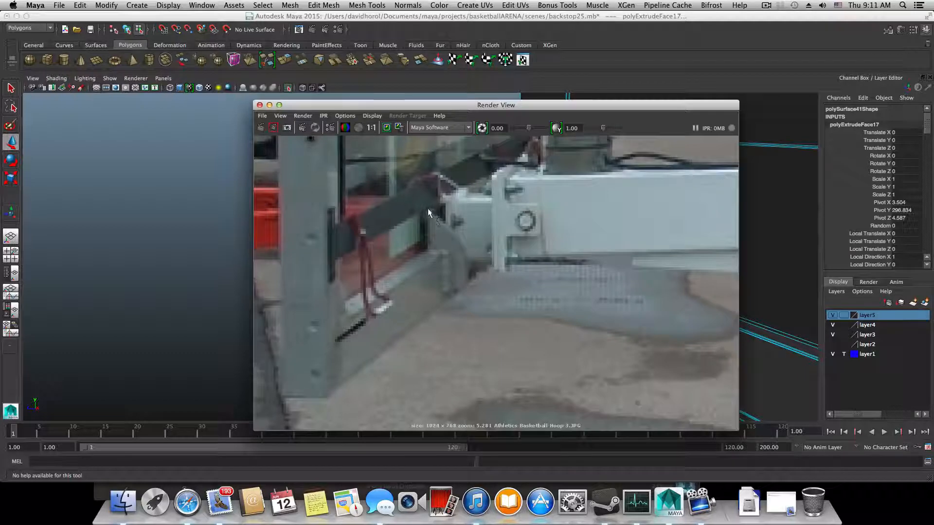
Place the reference photo beside the model and compare its bracket with the extruded walls from a matching angle.
{"action": "left_click_drag", "start_coordinate": [356, 105], "coordinate": [594, 96]}
{"action": "left_click_drag", "start_coordinate": [492, 197], "coordinate": [642, 197]}
{"action": "scroll", "coordinate": [736, 252], "scroll_direction": "up", "scroll_amount": 2}
{"action": "middle_click_drag", "start_coordinate": [734, 252], "coordinate": [845, 244], "text": "alt"}
{"action": "scroll", "coordinate": [798, 248], "scroll_direction": "up", "scroll_amount": 4}
{"action": "scroll", "coordinate": [819, 248], "scroll_direction": "up", "scroll_amount": 1}
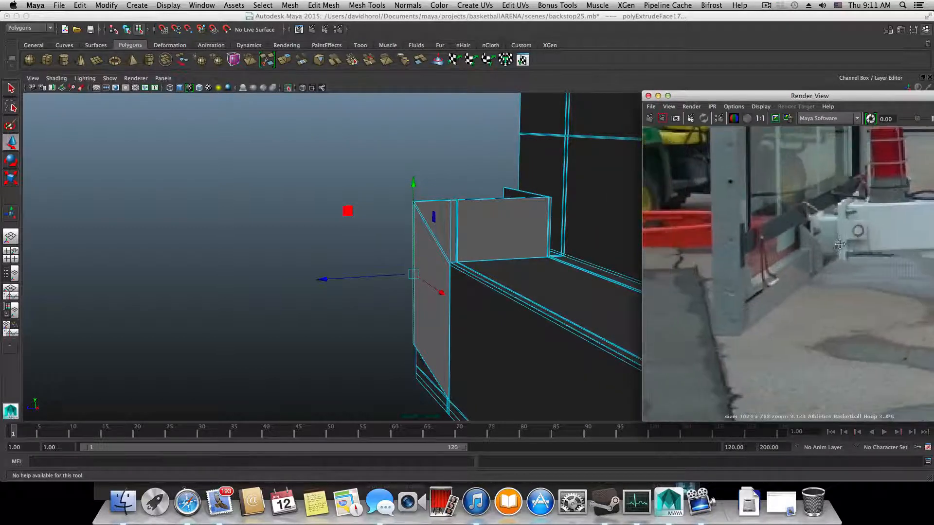
{"action": "left_click_drag", "start_coordinate": [479, 127], "coordinate": [325, 153], "text": "alt"}
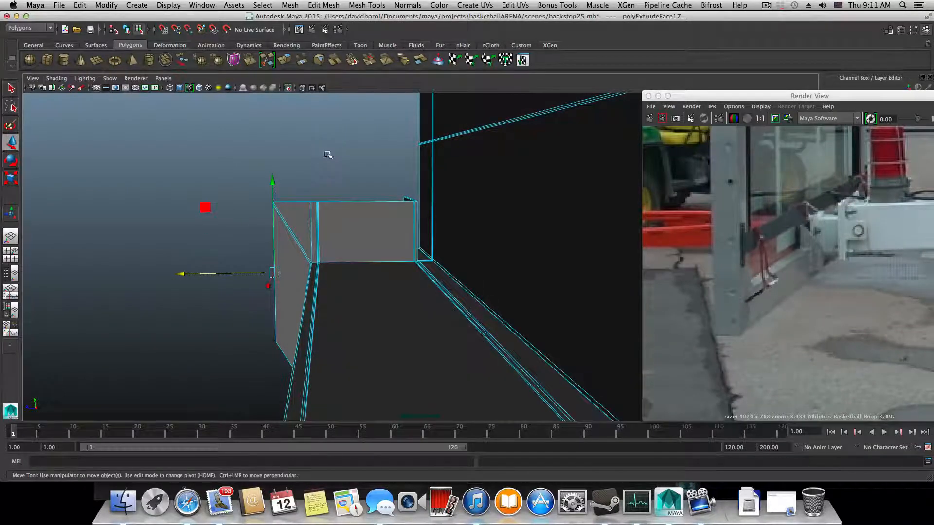
Select the top vertices of the bracket wall at its frame side and raise them so the wall's top edge slopes.
{"action": "left_click_drag", "start_coordinate": [376, 215], "coordinate": [342, 197], "text": "alt"}
{"action": "right_click_drag", "start_coordinate": [373, 177], "coordinate": [374, 202]}
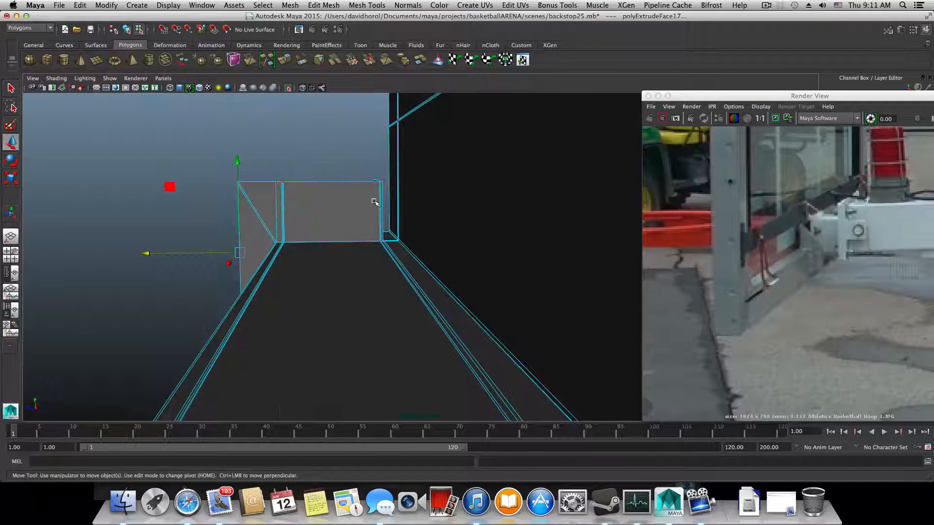
{"action": "left_click_drag", "start_coordinate": [385, 206], "coordinate": [378, 96]}
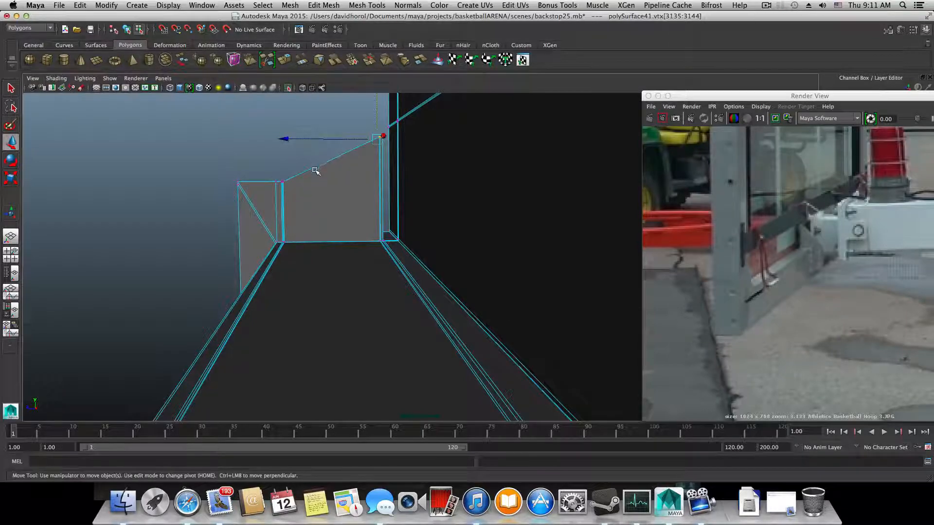
Select the top vertices of the narrow strip between wall and side flange and rotate them slightly to follow the slope.
{"action": "middle_click_drag", "start_coordinate": [315, 170], "coordinate": [369, 156], "text": "alt"}
{"action": "middle_click_drag", "start_coordinate": [304, 169], "coordinate": [276, 169], "text": "alt"}
{"action": "right_click_drag", "start_coordinate": [276, 169], "coordinate": [384, 188], "text": "alt"}
{"action": "middle_click_drag", "start_coordinate": [342, 186], "coordinate": [429, 254], "text": "alt"}
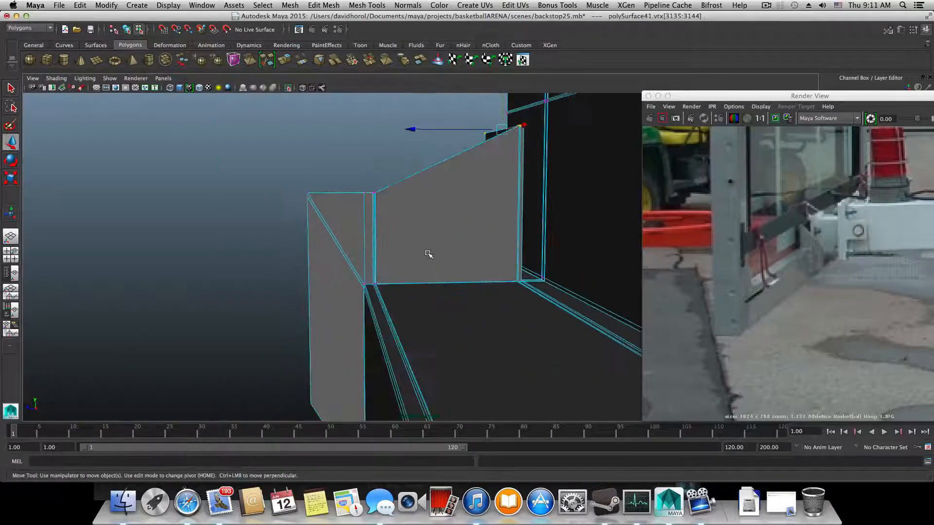
{"action": "left_click_drag", "start_coordinate": [428, 254], "coordinate": [586, 262], "text": "alt"}
{"action": "left_click_drag", "start_coordinate": [609, 266], "coordinate": [417, 256], "text": "alt"}
{"action": "left_click_drag", "start_coordinate": [331, 234], "coordinate": [315, 225], "text": "alt"}
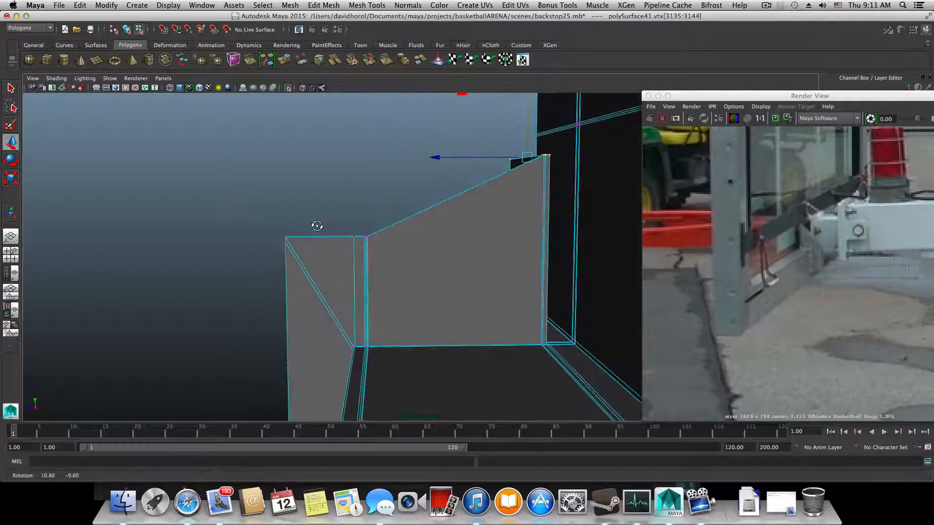
{"action": "mouse_move", "coordinate": [374, 252]}
{"action": "left_mouse_down"}
{"action": "mouse_move", "coordinate": [383, 260]}
{"action": "mouse_move", "coordinate": [387, 248]}
{"action": "left_mouse_up"}
{"action": "right_click_drag", "start_coordinate": [388, 248], "coordinate": [498, 260], "text": "alt"}
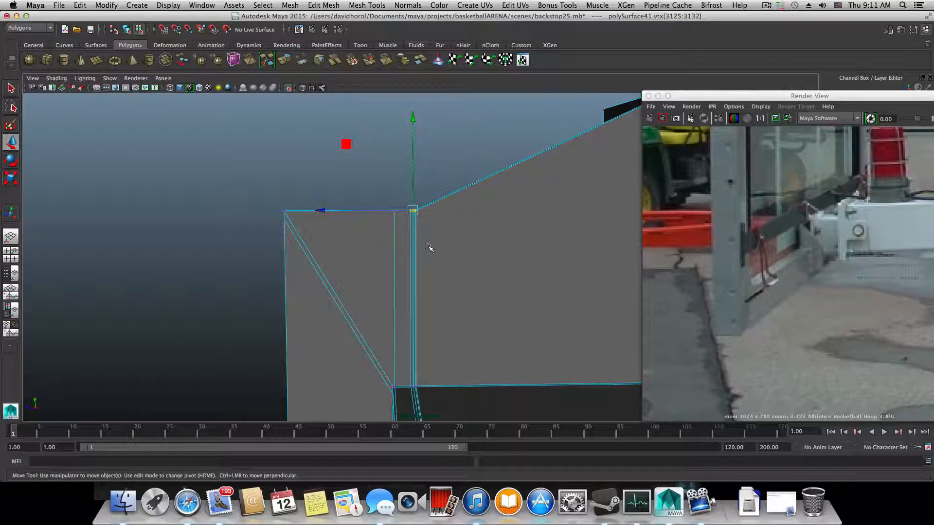
{"action": "key", "text": "e"}
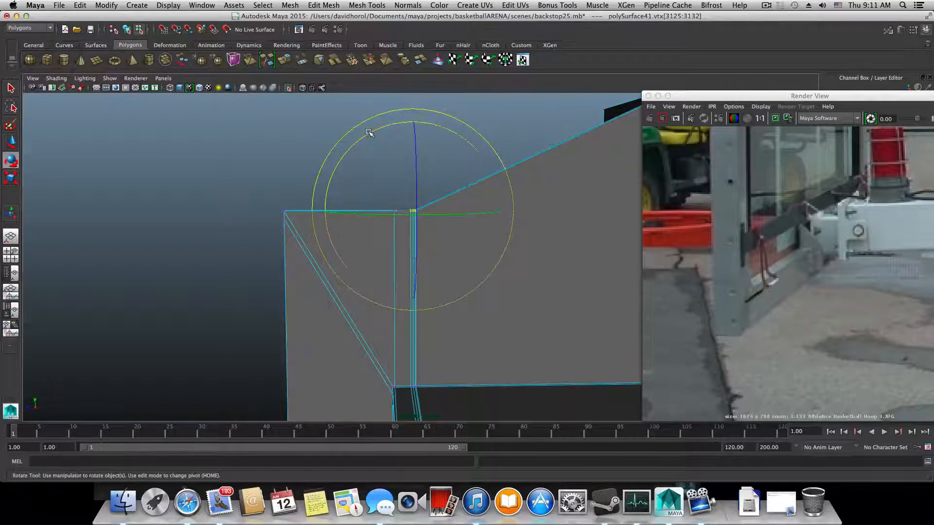
{"action": "left_click_drag", "start_coordinate": [369, 132], "coordinate": [366, 137]}
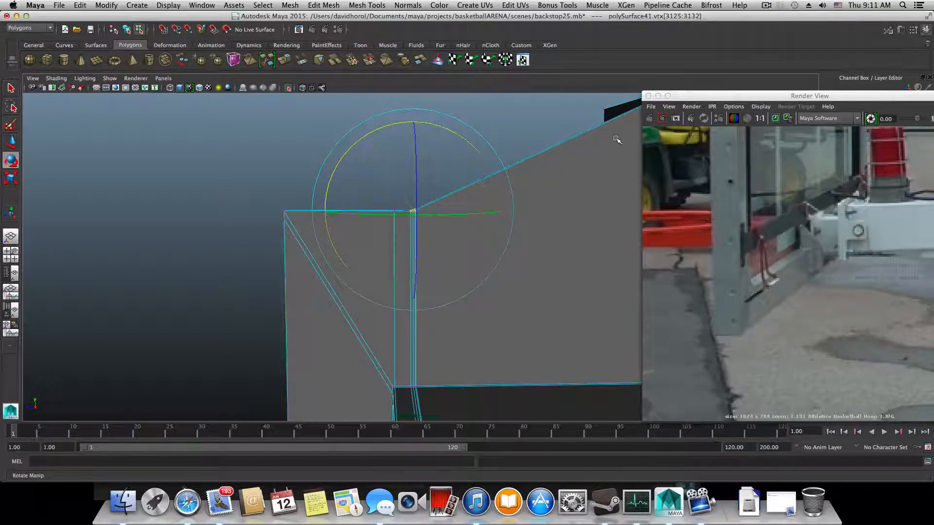
{"action": "left_click_drag", "start_coordinate": [536, 184], "coordinate": [569, 196], "text": "alt"}
{"action": "mouse_move", "coordinate": [382, 165]}
{"action": "left_mouse_down", "text": "alt"}
{"action": "mouse_move", "coordinate": [328, 159]}
{"action": "mouse_move", "coordinate": [378, 163]}
{"action": "left_mouse_up", "text": "alt"}
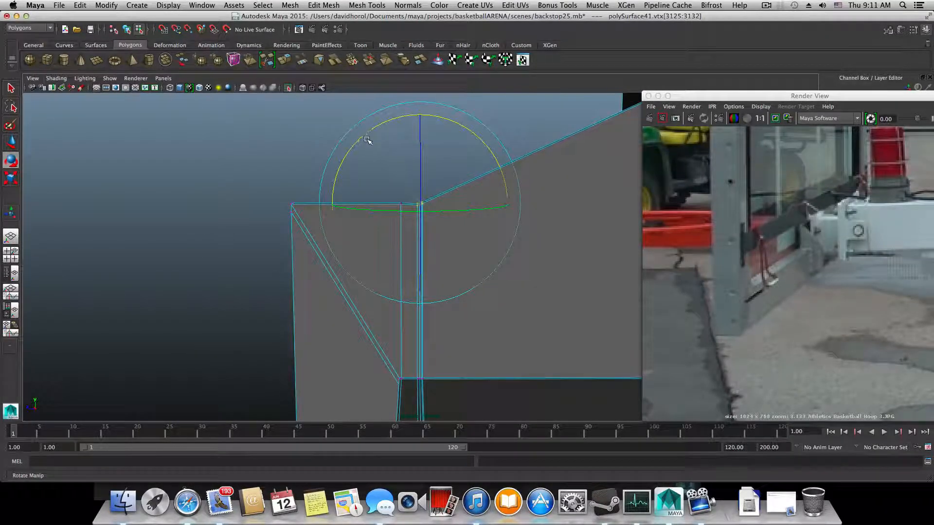
{"action": "left_click_drag", "start_coordinate": [380, 169], "coordinate": [398, 221], "text": "alt"}
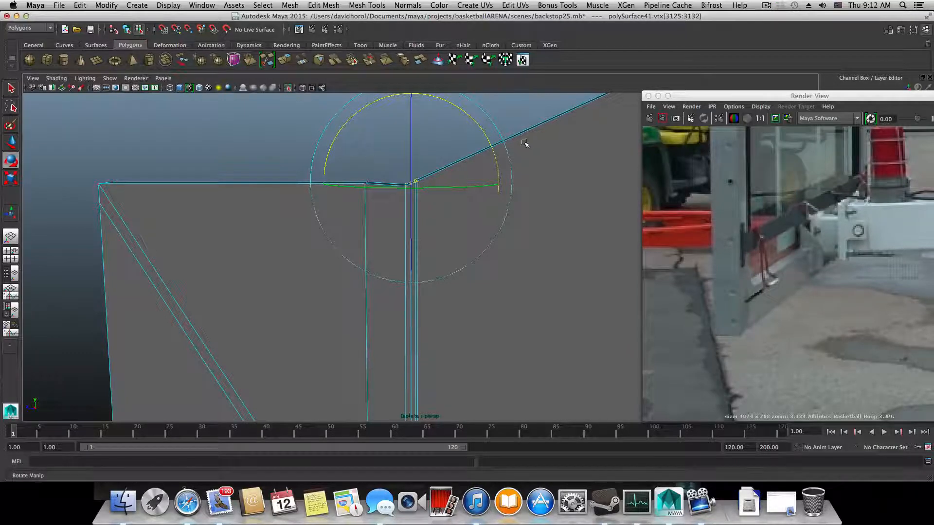
Lower the top outer corner vertices of the side flange so its top edge slopes down away from the wall.
{"action": "left_click_drag", "start_coordinate": [327, 205], "coordinate": [291, 215], "text": "alt"}
{"action": "left_click_drag", "start_coordinate": [262, 274], "coordinate": [271, 287]}
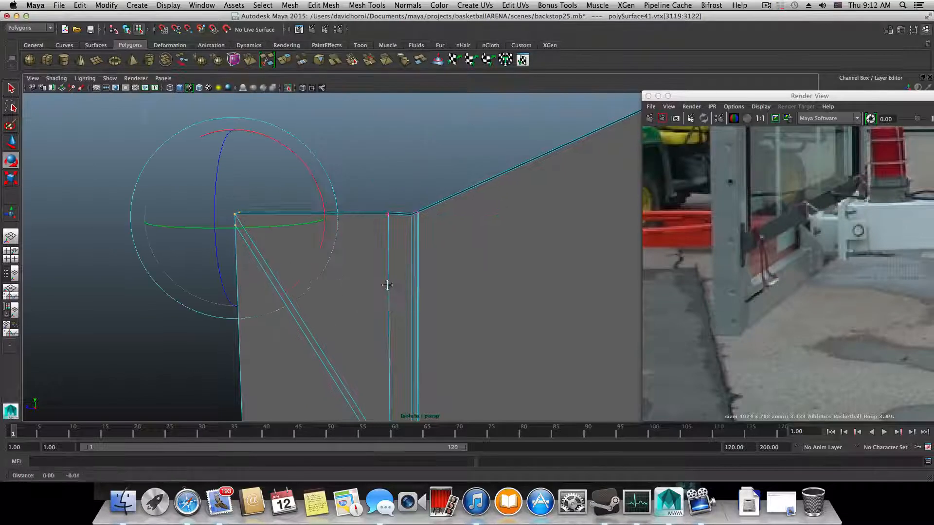
{"action": "middle_click_drag", "start_coordinate": [430, 278], "coordinate": [444, 207], "text": "alt"}
{"action": "right_click_drag", "start_coordinate": [444, 206], "coordinate": [274, 216], "text": "alt"}
{"action": "key", "text": "w"}
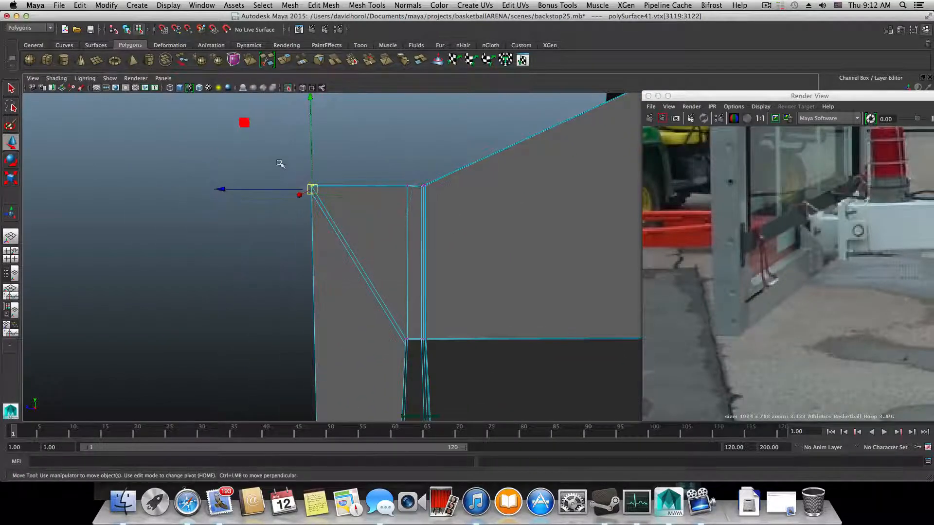
{"action": "left_click_drag", "start_coordinate": [314, 104], "coordinate": [320, 168]}
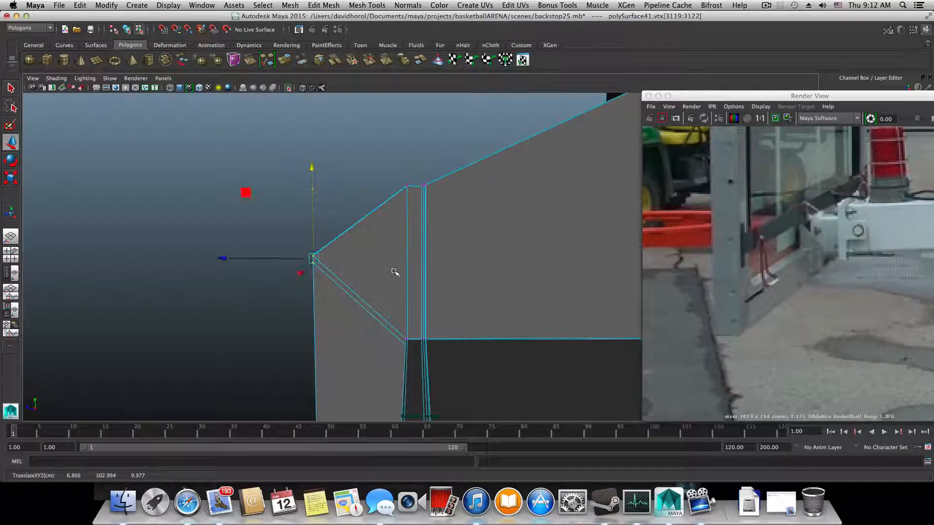
Lower the top vertices on the flange's inner edge to line them up with the sloping top edge.
{"action": "left_click_drag", "start_coordinate": [382, 170], "coordinate": [414, 211]}
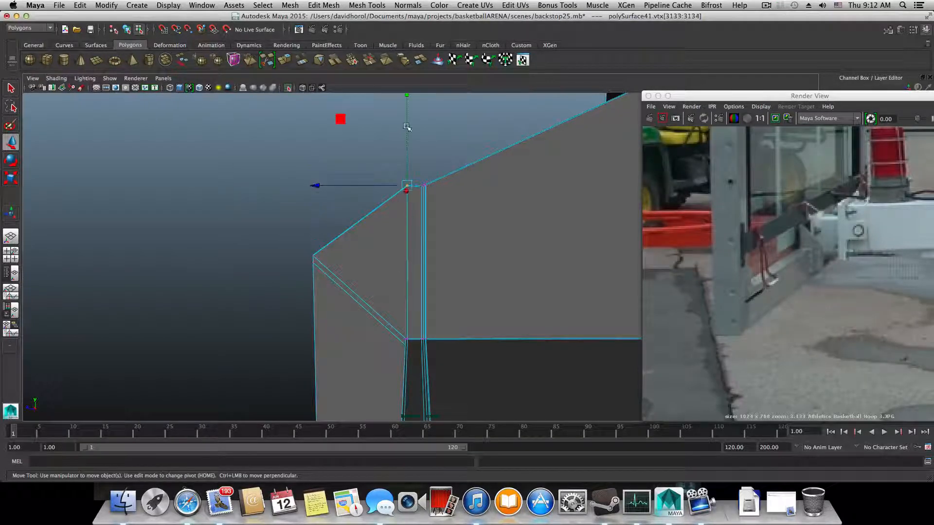
{"action": "left_click_drag", "start_coordinate": [407, 127], "coordinate": [409, 137]}
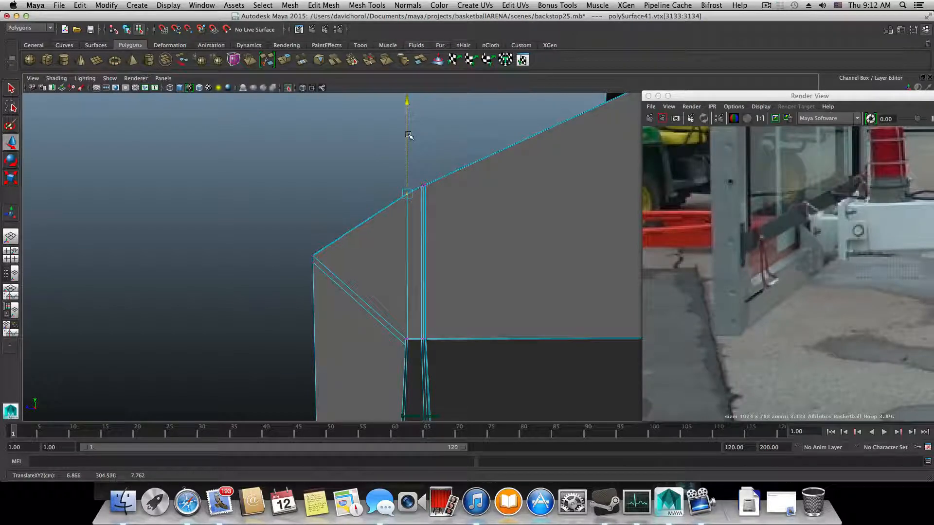
{"action": "middle_click_drag", "start_coordinate": [366, 246], "coordinate": [369, 256], "text": "alt"}
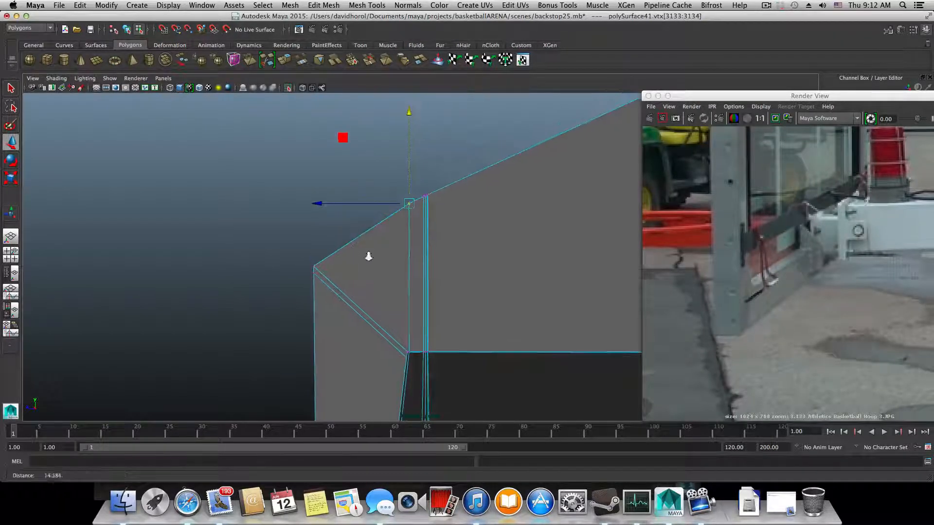
{"action": "right_click_drag", "start_coordinate": [372, 256], "coordinate": [488, 253], "text": "alt"}
{"action": "middle_click_drag", "start_coordinate": [453, 259], "coordinate": [438, 325], "text": "alt"}
{"action": "right_click_drag", "start_coordinate": [487, 341], "coordinate": [584, 365], "text": "alt"}
{"action": "middle_click_drag", "start_coordinate": [434, 281], "coordinate": [426, 343], "text": "alt"}
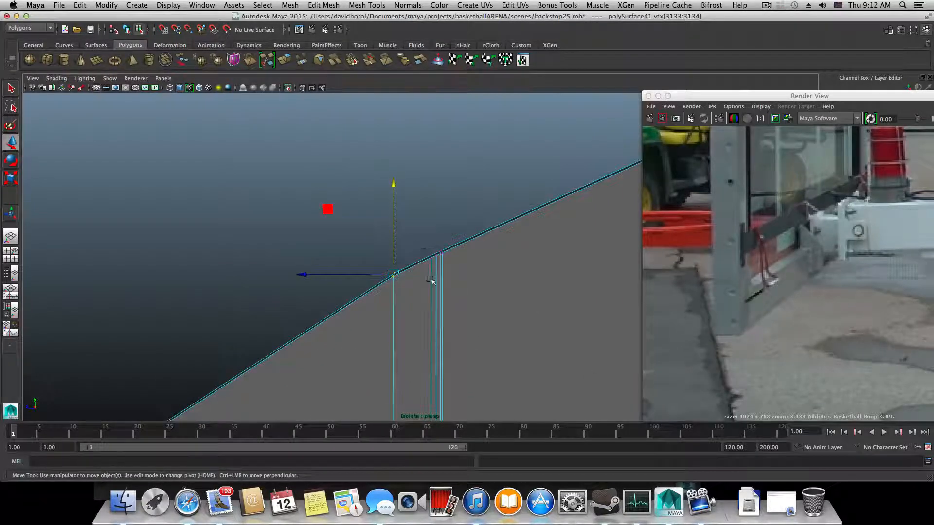
{"action": "middle_click_drag", "start_coordinate": [428, 285], "coordinate": [430, 215], "text": "alt"}
{"action": "left_click_drag", "start_coordinate": [398, 110], "coordinate": [398, 113]}
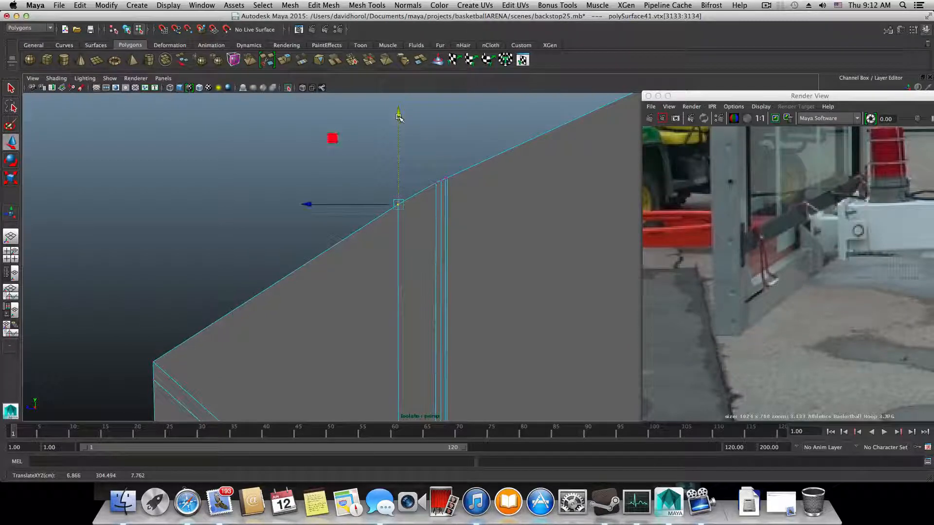
Nudge the top vertices of the narrow strip beside the wall slightly down to smooth the sloping edge.
{"action": "left_click", "coordinate": [439, 200]}
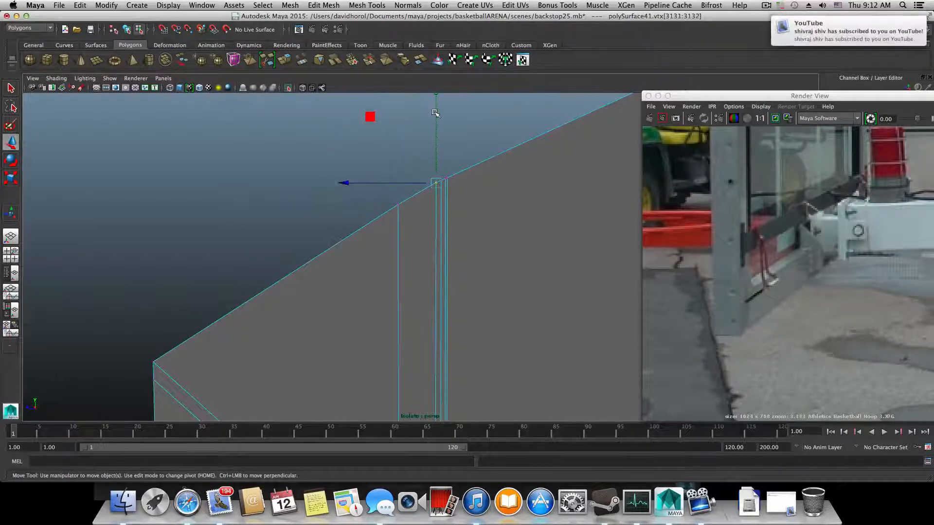
{"action": "left_click_drag", "start_coordinate": [435, 113], "coordinate": [435, 114]}
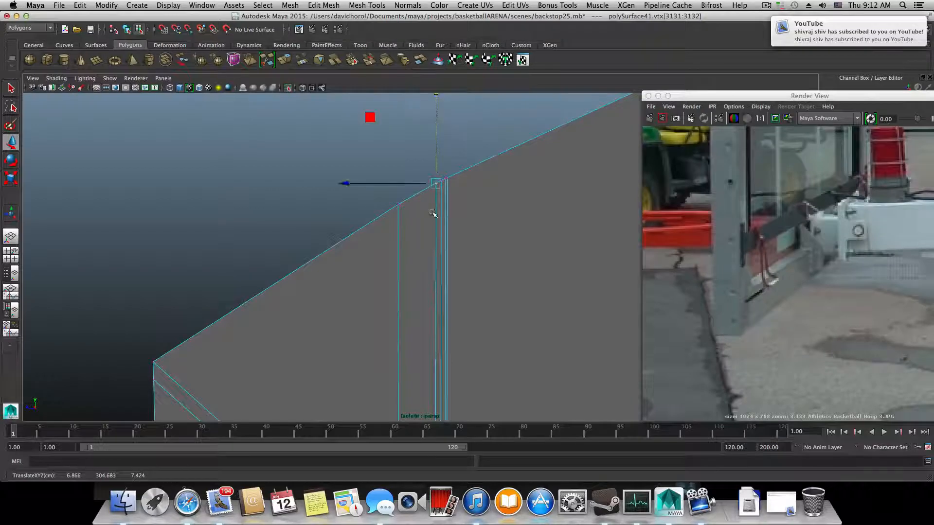
{"action": "scroll", "coordinate": [418, 253], "scroll_direction": "down", "scroll_amount": 2}
{"action": "left_click_drag", "start_coordinate": [438, 201], "coordinate": [457, 216]}
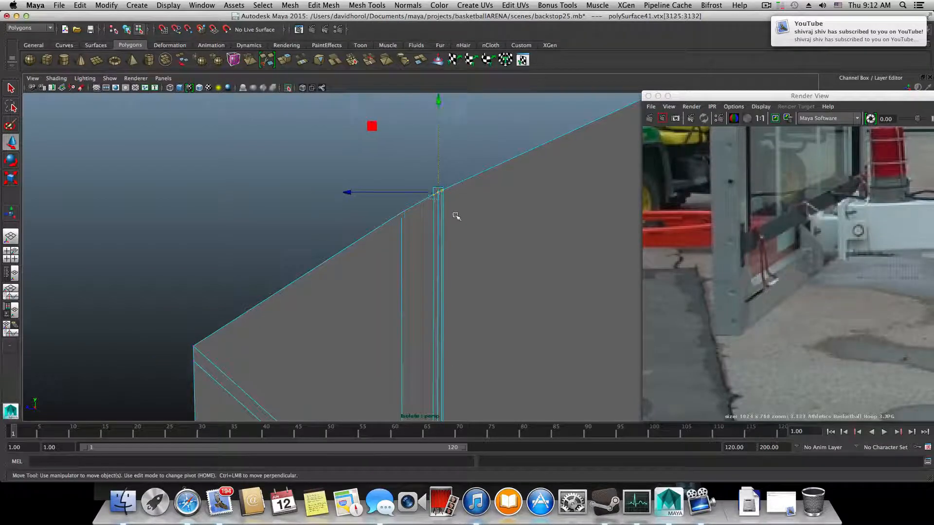
{"action": "key", "text": "e"}
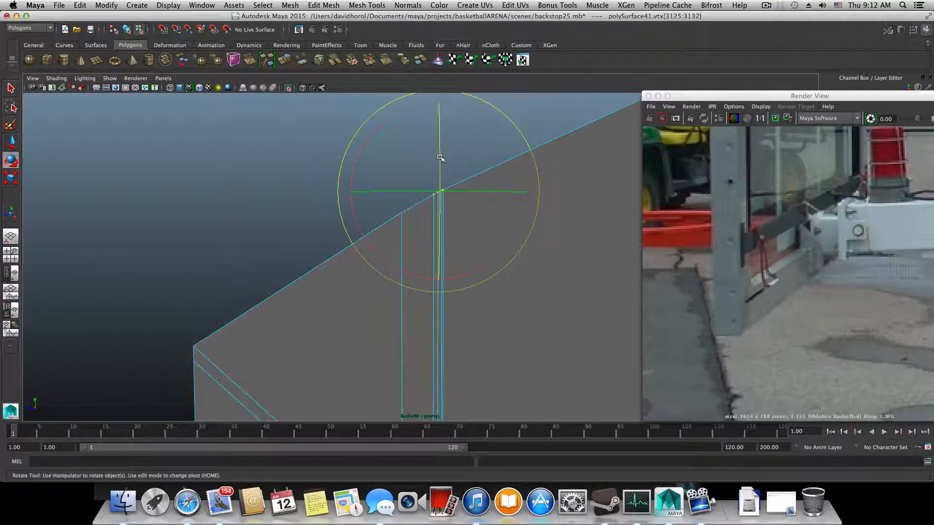
{"action": "key", "text": "w"}
{"action": "left_click_drag", "start_coordinate": [439, 99], "coordinate": [439, 100]}
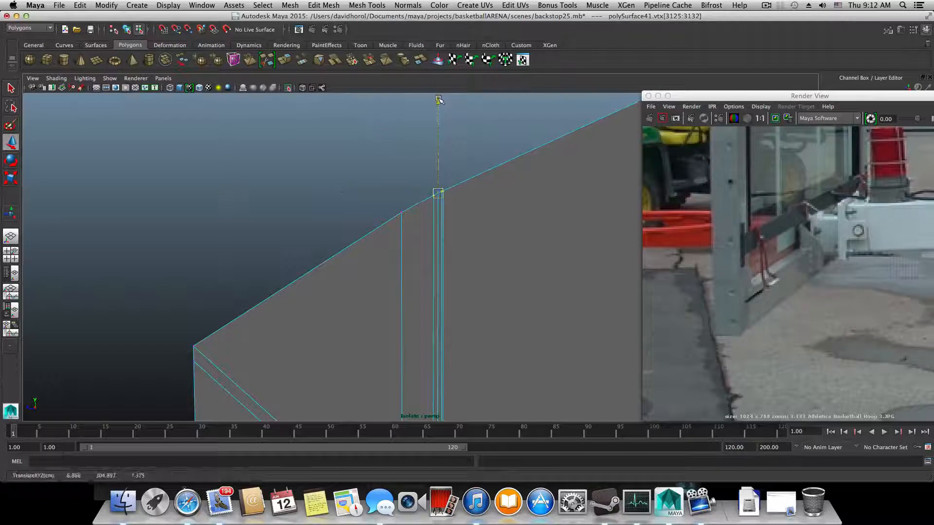
Lower the bottom outer corner vertices of the side flange to nearly level with its inner bottom corner.
{"action": "right_click_drag", "start_coordinate": [385, 270], "coordinate": [171, 277], "text": "alt"}
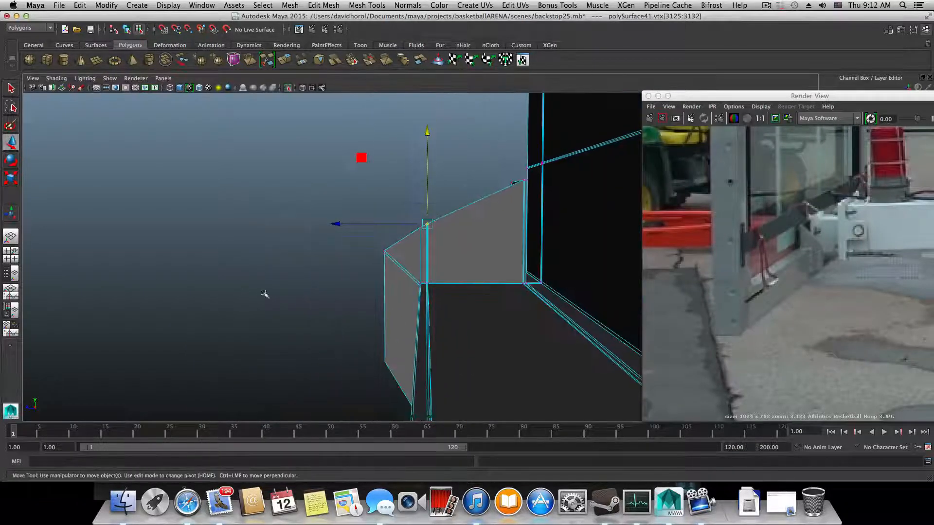
{"action": "middle_click_drag", "start_coordinate": [297, 321], "coordinate": [290, 257], "text": "alt"}
{"action": "left_click_drag", "start_coordinate": [355, 277], "coordinate": [356, 305], "text": "alt"}
{"action": "middle_click_drag", "start_coordinate": [370, 209], "coordinate": [373, 266]}
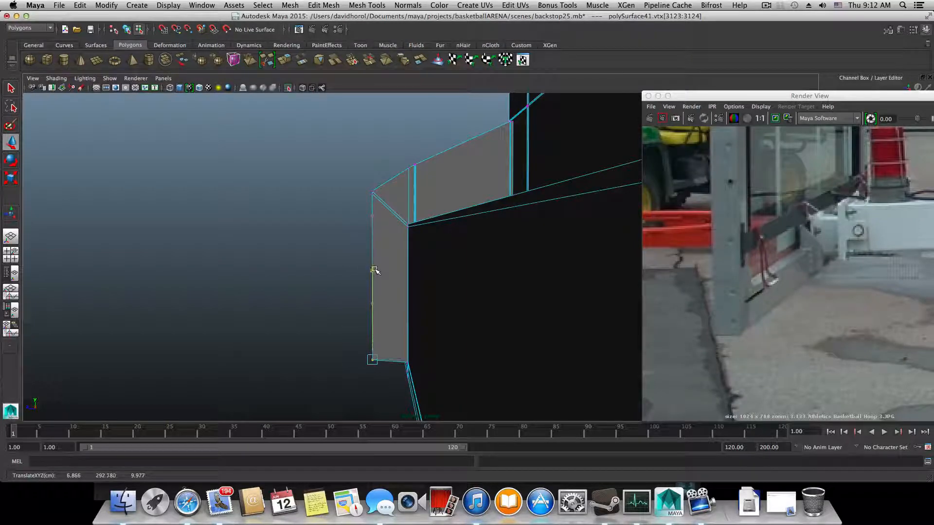
Select all vertices on the side flange's outer edge and move them slightly outward to widen the flange.
{"action": "left_click_drag", "start_coordinate": [375, 271], "coordinate": [356, 250], "text": "alt"}
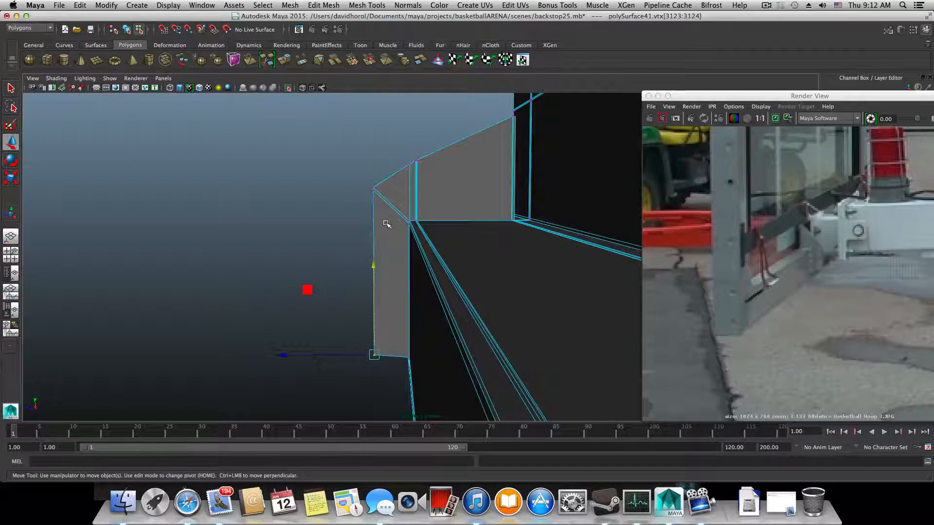
{"action": "left_click_drag", "start_coordinate": [381, 223], "coordinate": [356, 175], "text": "alt"}
{"action": "left_click_drag", "start_coordinate": [378, 374], "coordinate": [378, 374]}
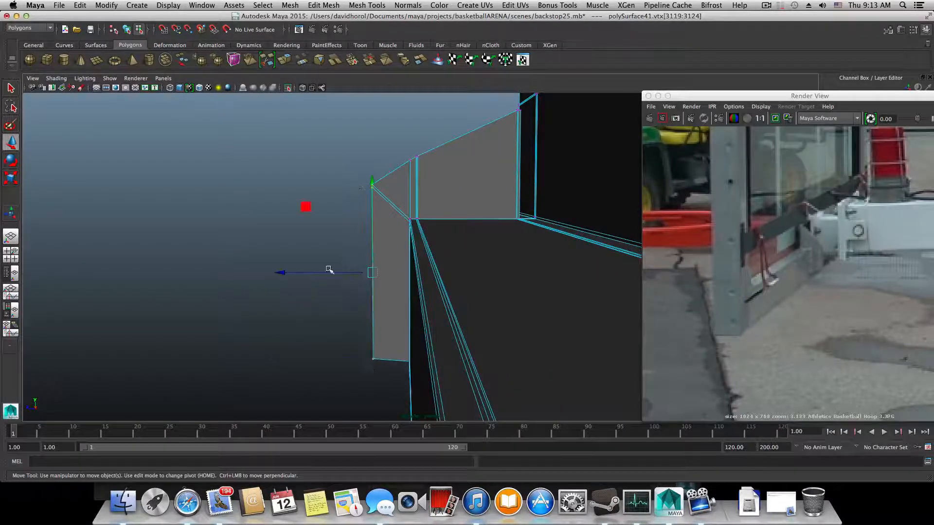
{"action": "left_click_drag", "start_coordinate": [284, 273], "coordinate": [276, 275]}
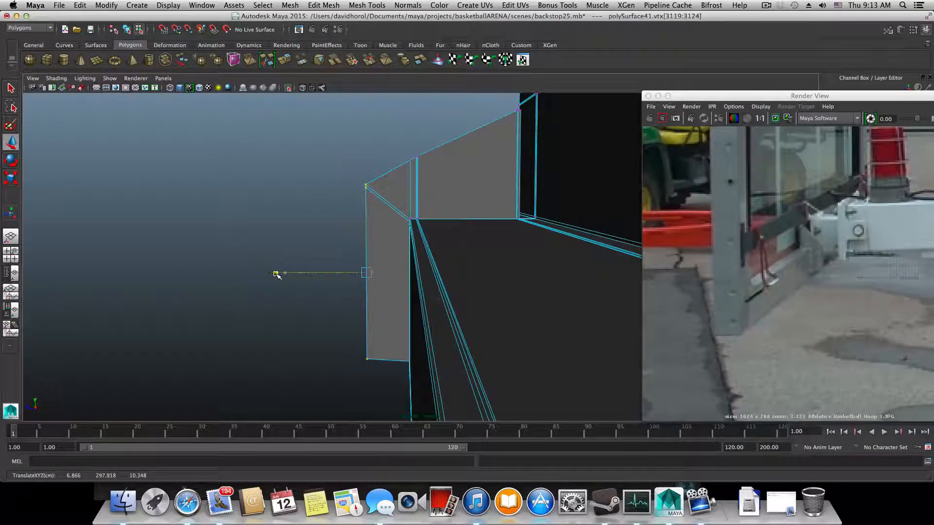
Reselect the top vertices of the narrow strip and lower them slightly to straighten the slope across wall and widened flange.
{"action": "left_click_drag", "start_coordinate": [271, 273], "coordinate": [292, 280], "text": "alt"}
{"action": "middle_click_drag", "start_coordinate": [316, 285], "coordinate": [402, 380], "text": "alt"}
{"action": "right_click_drag", "start_coordinate": [402, 380], "coordinate": [544, 376], "text": "alt"}
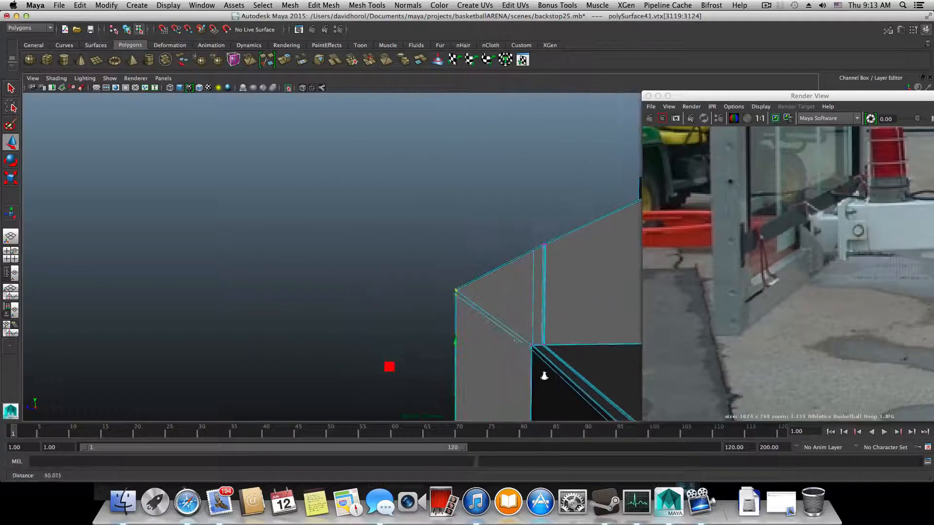
{"action": "middle_click_drag", "start_coordinate": [494, 343], "coordinate": [336, 319], "text": "alt"}
{"action": "right_click_drag", "start_coordinate": [340, 318], "coordinate": [450, 280], "text": "alt"}
{"action": "middle_click_drag", "start_coordinate": [409, 281], "coordinate": [459, 313], "text": "alt"}
{"action": "right_click_drag", "start_coordinate": [418, 287], "coordinate": [439, 275], "text": "alt"}
{"action": "middle_click_drag", "start_coordinate": [440, 275], "coordinate": [453, 297], "text": "alt"}
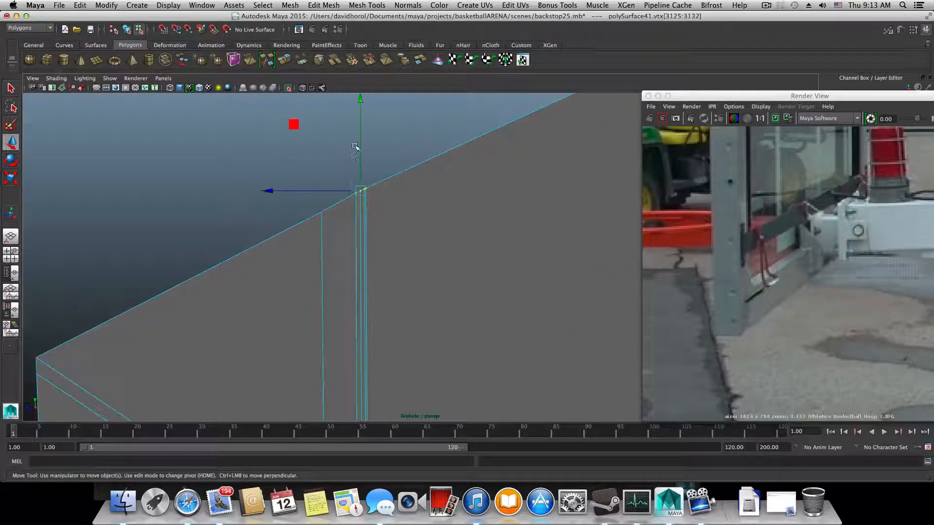
{"action": "left_click_drag", "start_coordinate": [363, 101], "coordinate": [363, 101]}
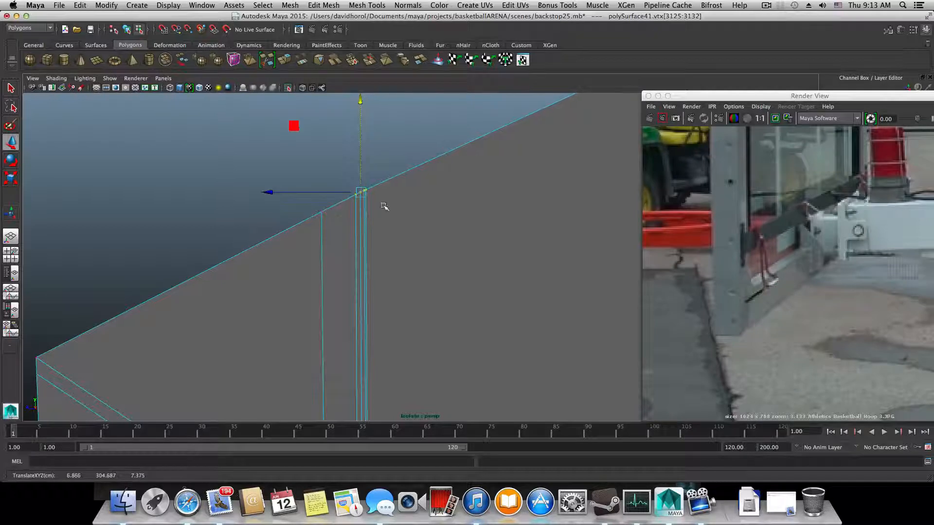
Return to object selection and insert an edge loop in the narrow strip at the corner beside the bracket wall.
{"action": "left_click_drag", "start_coordinate": [384, 207], "coordinate": [519, 290], "text": "alt"}
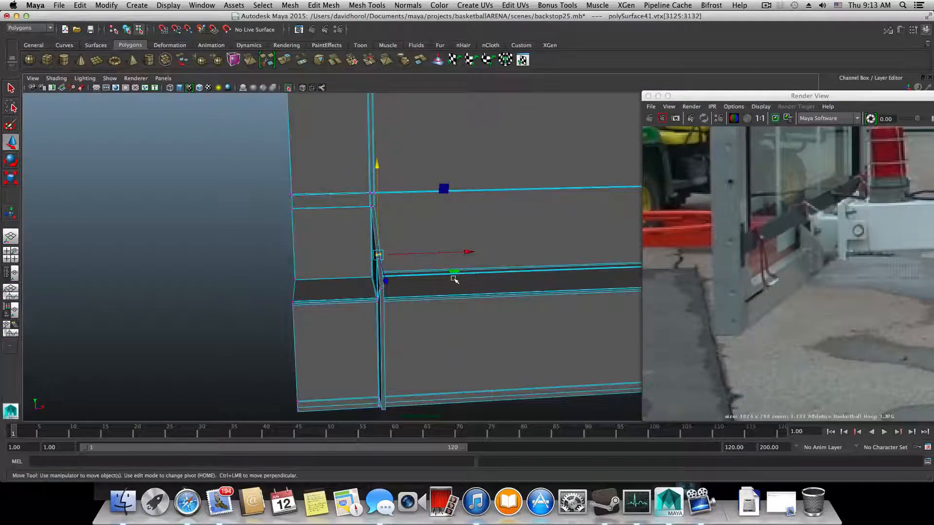
{"action": "key", "text": "F8"}
{"action": "right_click_drag", "start_coordinate": [377, 301], "coordinate": [424, 328], "text": "alt"}
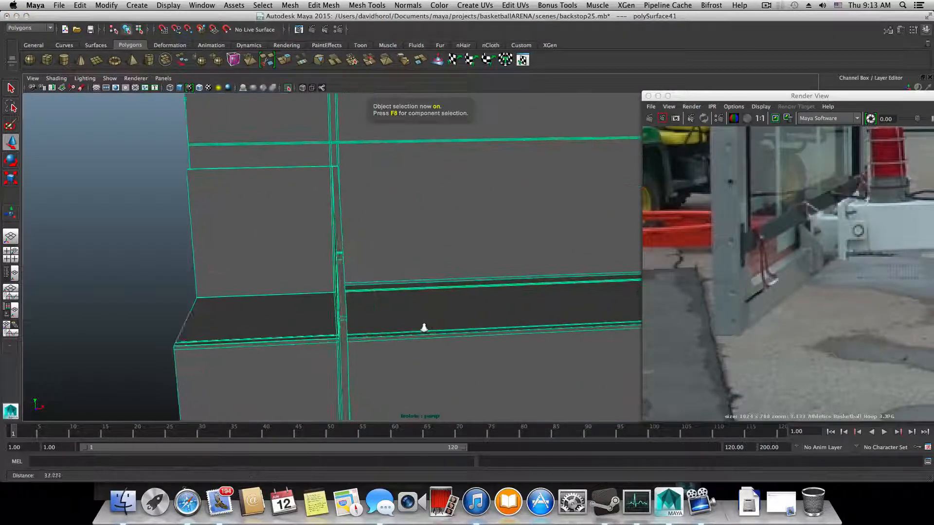
{"action": "left_click_drag", "start_coordinate": [424, 328], "coordinate": [475, 342], "text": "alt"}
{"action": "middle_click_drag", "start_coordinate": [475, 342], "coordinate": [257, 315], "text": "alt"}
{"action": "right_click_drag", "start_coordinate": [286, 316], "coordinate": [485, 376], "text": "alt"}
{"action": "middle_click_drag", "start_coordinate": [413, 357], "coordinate": [291, 283], "text": "alt"}
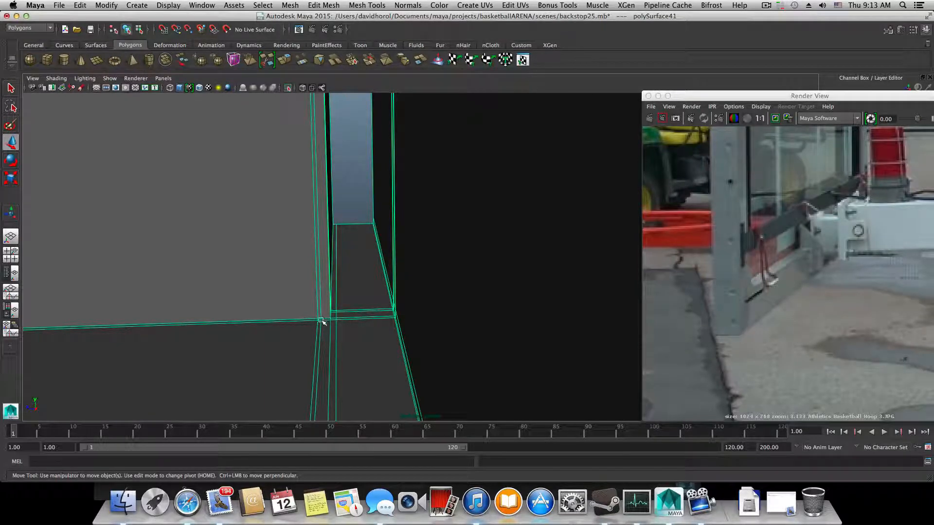
{"action": "right_click_drag", "start_coordinate": [324, 339], "coordinate": [270, 295], "text": "shift"}
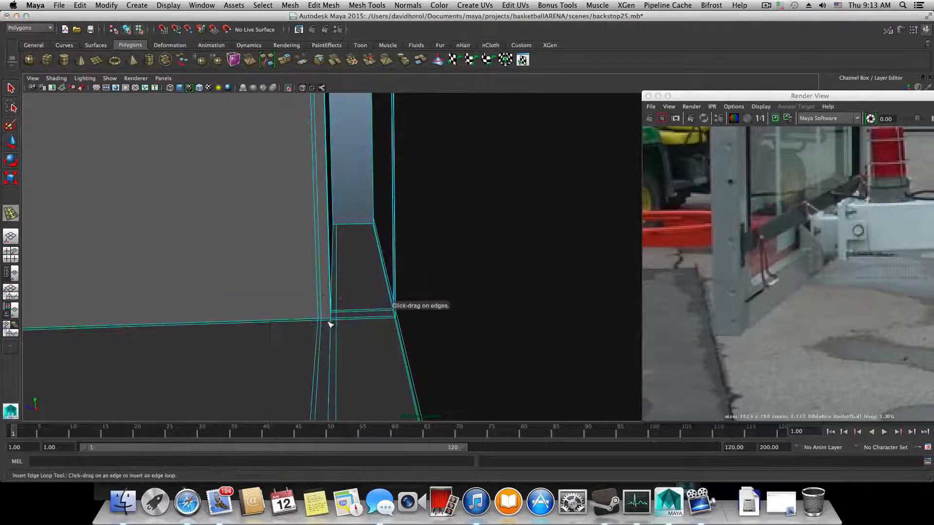
{"action": "left_click", "coordinate": [331, 321]}
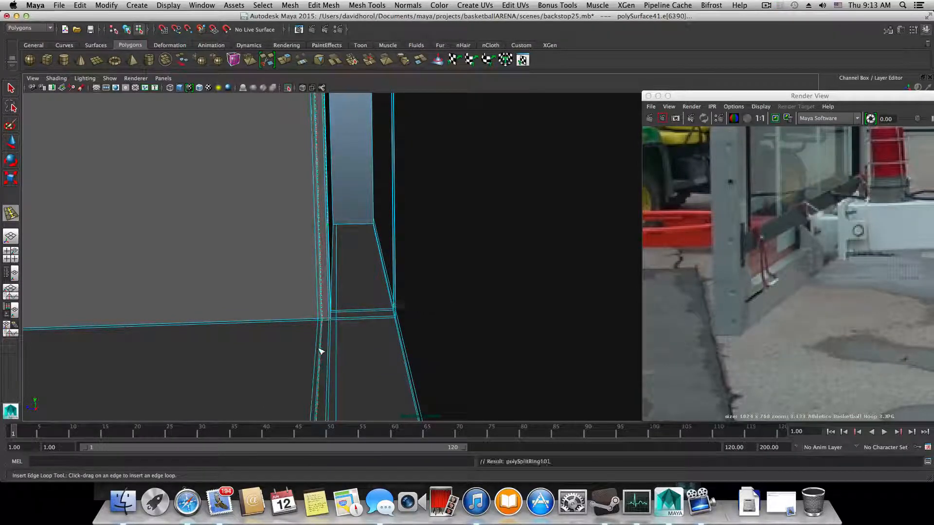
Insert an edge loop close to the vertical outer edge of the bracket wall.
{"action": "left_click_drag", "start_coordinate": [321, 351], "coordinate": [351, 208], "text": "alt"}
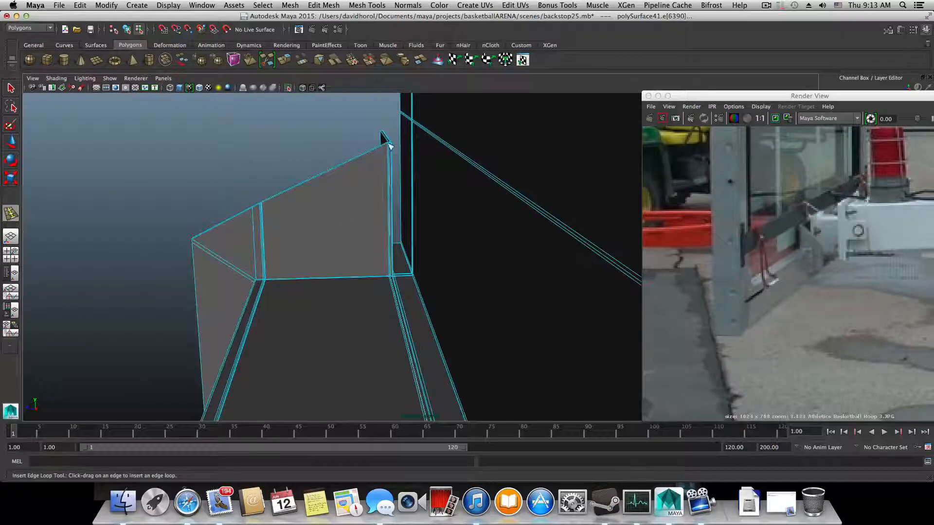
{"action": "left_click_drag", "start_coordinate": [389, 145], "coordinate": [413, 229], "text": "alt"}
{"action": "left_click_drag", "start_coordinate": [519, 213], "coordinate": [419, 244], "text": "alt"}
{"action": "left_click_drag", "start_coordinate": [361, 192], "coordinate": [342, 201]}
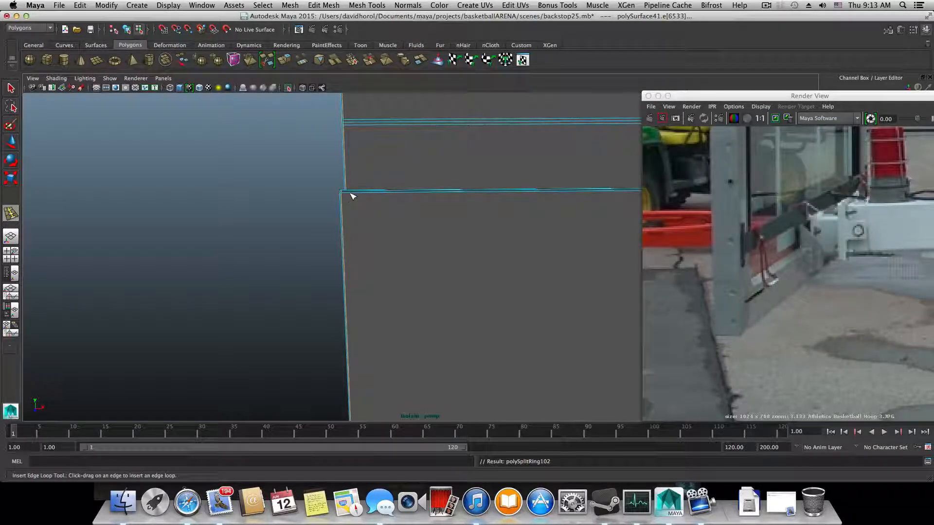
{"action": "key", "text": "z"}
Insert an edge loop just above the base of the bracket wall, where it meets the frame's surface.
{"action": "left_click_drag", "start_coordinate": [456, 255], "coordinate": [346, 149], "text": "alt"}
{"action": "left_click_drag", "start_coordinate": [346, 149], "coordinate": [361, 197], "text": "alt"}
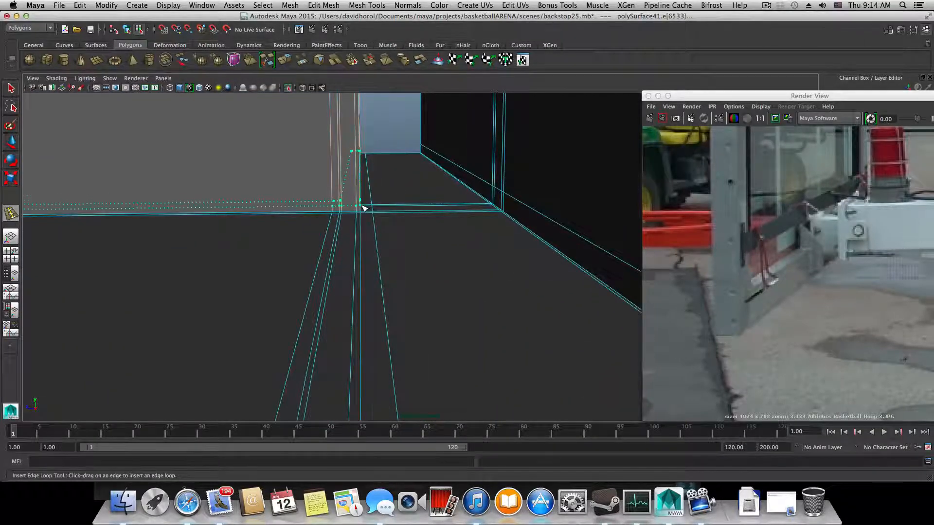
{"action": "left_click_drag", "start_coordinate": [363, 211], "coordinate": [363, 211]}
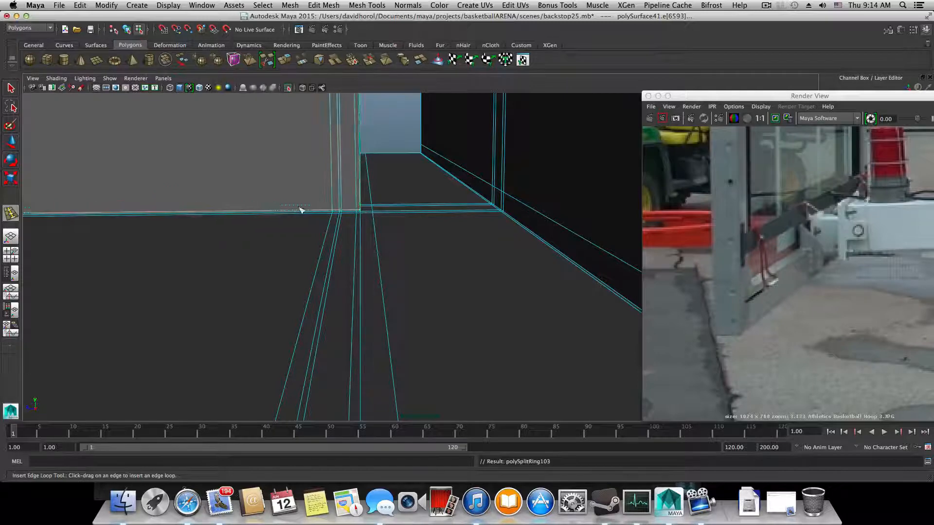
Insert an edge loop close to the bottom edge of the bracket's outer face.
{"action": "left_click_drag", "start_coordinate": [302, 208], "coordinate": [392, 85], "text": "alt"}
{"action": "middle_click_drag", "start_coordinate": [338, 380], "coordinate": [359, 227], "text": "alt"}
{"action": "middle_click_drag", "start_coordinate": [356, 311], "coordinate": [355, 204], "text": "alt"}
{"action": "left_click_drag", "start_coordinate": [343, 274], "coordinate": [323, 267], "text": "alt"}
{"action": "middle_click_drag", "start_coordinate": [194, 346], "coordinate": [264, 315], "text": "alt"}
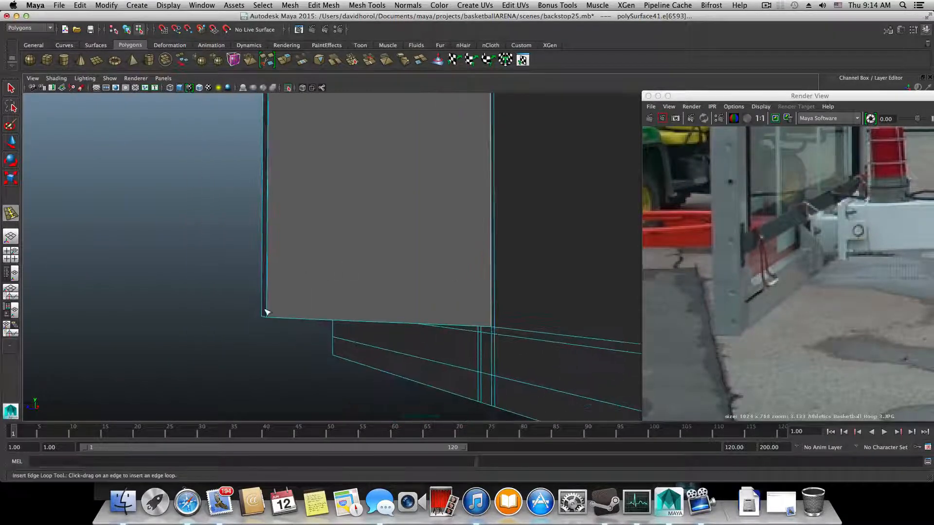
{"action": "left_click_drag", "start_coordinate": [267, 313], "coordinate": [270, 317]}
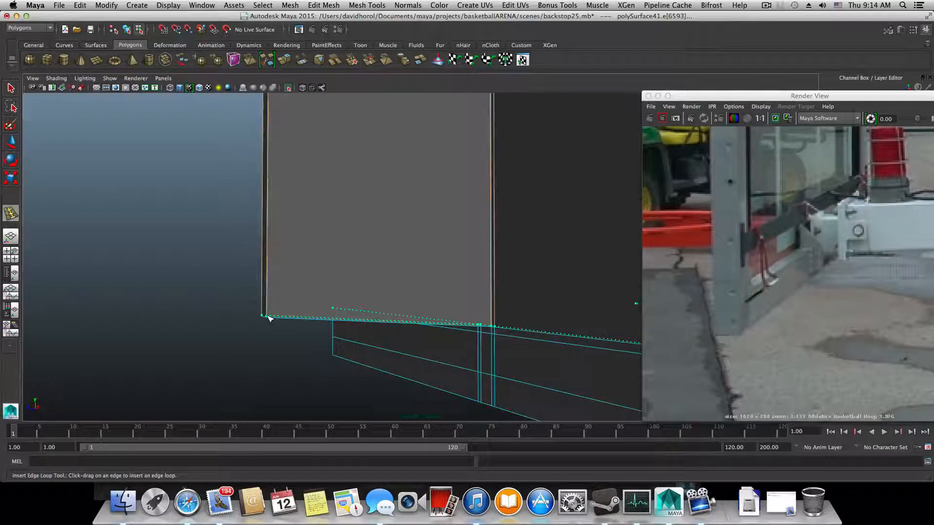
{"action": "left_click_drag", "start_coordinate": [271, 317], "coordinate": [271, 318]}
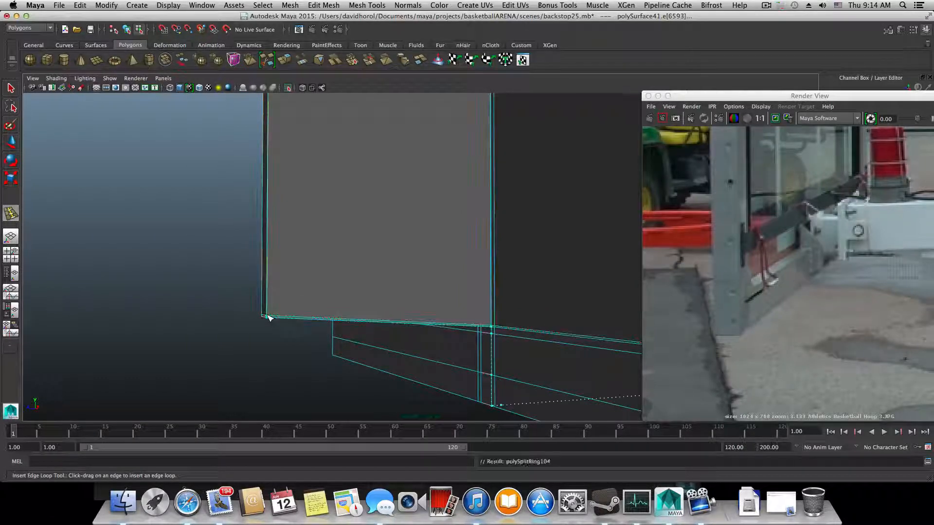
Insert edge loops along the thin front edge of the sloped wall, close to its sides, and return to the Select tool.
{"action": "middle_click_drag", "start_coordinate": [281, 258], "coordinate": [274, 363], "text": "alt"}
{"action": "middle_click_drag", "start_coordinate": [288, 214], "coordinate": [264, 353], "text": "alt"}
{"action": "mouse_move", "coordinate": [274, 168]}
{"action": "middle_mouse_down", "text": "alt"}
{"action": "mouse_move", "coordinate": [260, 303]}
{"action": "mouse_move", "coordinate": [263, 411]}
{"action": "middle_mouse_up", "text": "alt"}
{"action": "middle_click_drag", "start_coordinate": [267, 237], "coordinate": [283, 296], "text": "alt"}
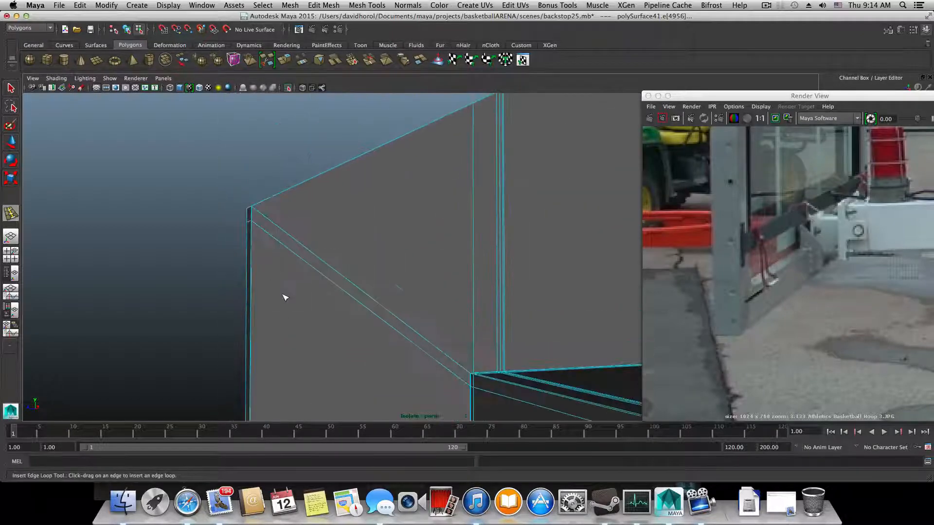
{"action": "left_click_drag", "start_coordinate": [284, 297], "coordinate": [300, 240], "text": "alt"}
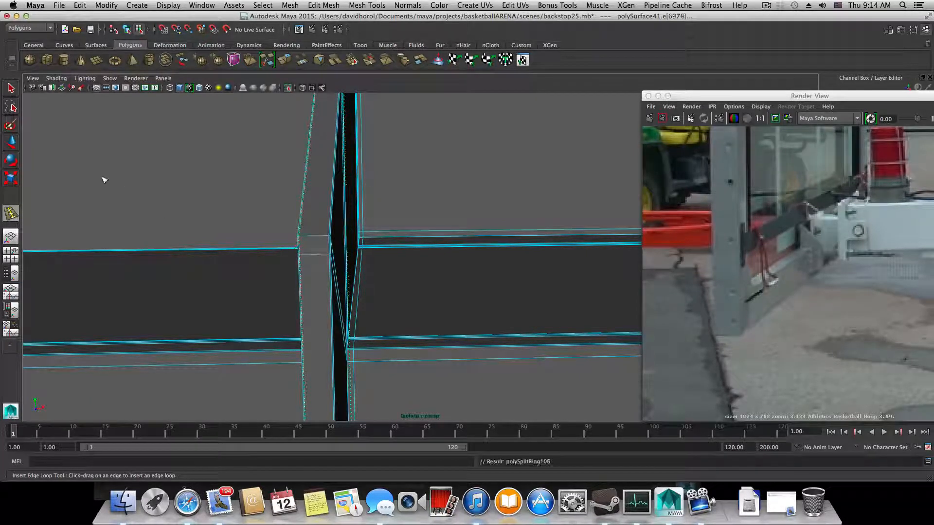
{"action": "left_click", "coordinate": [10, 89]}
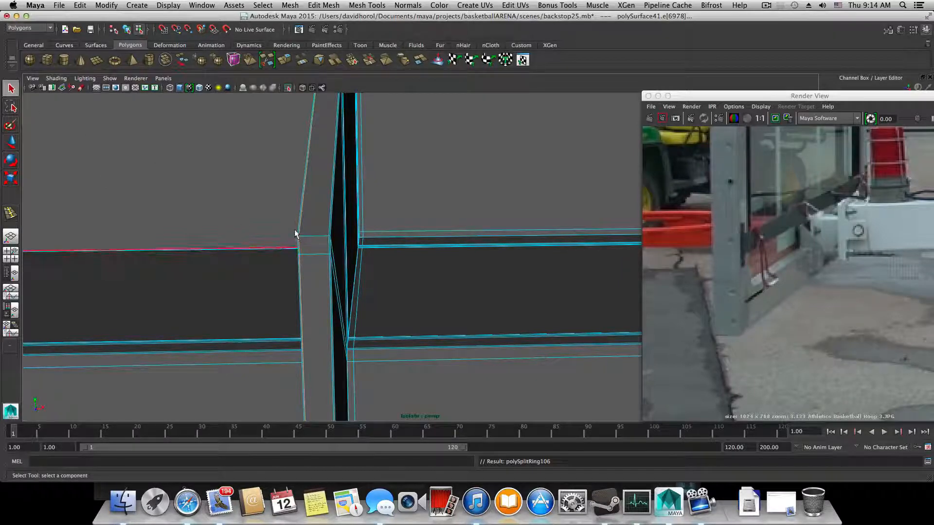
Switch to object selection, preview the frame smoothed to check the bracket's corners, and return to the unsmoothed display.
{"action": "key", "text": "F8"}
{"action": "key", "text": "f"}
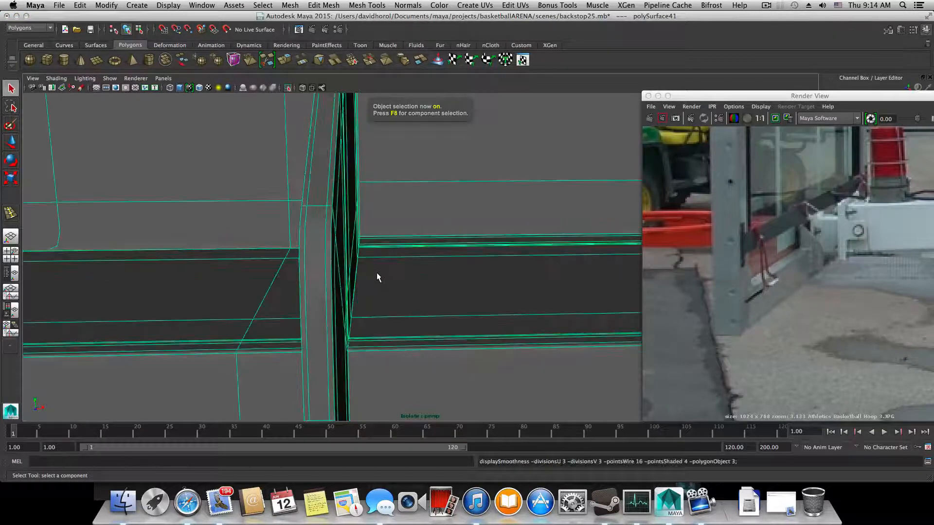
{"action": "left_click_drag", "start_coordinate": [410, 280], "coordinate": [337, 298], "text": "alt"}
{"action": "left_click_drag", "start_coordinate": [394, 223], "coordinate": [366, 312], "text": "alt"}
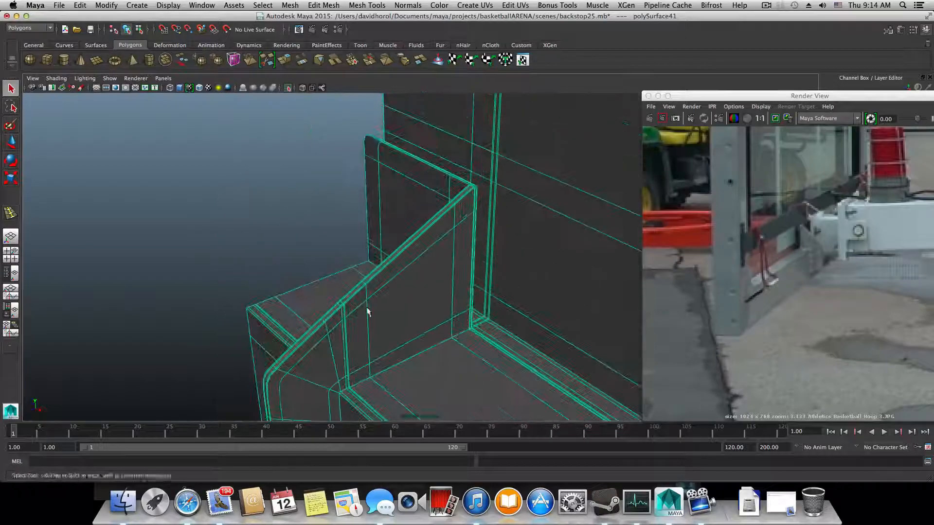
{"action": "right_click_drag", "start_coordinate": [367, 312], "coordinate": [470, 267], "text": "alt"}
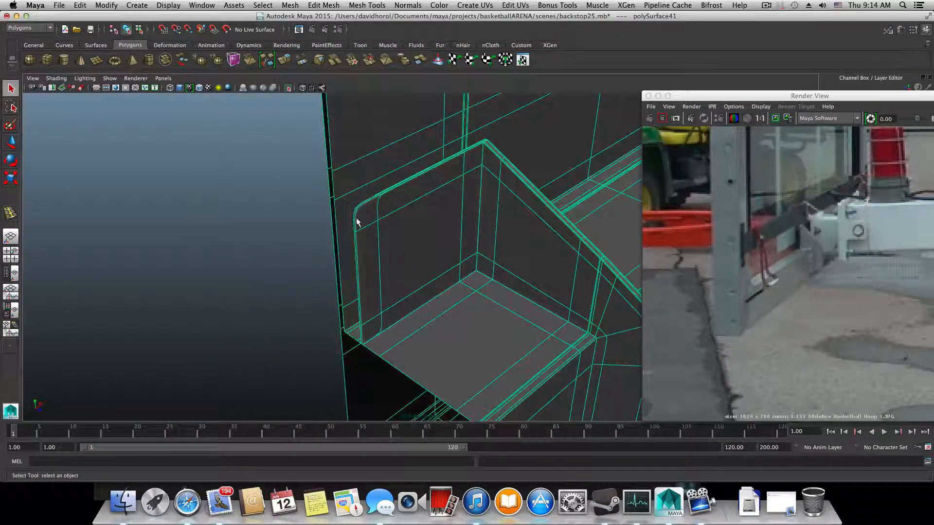
{"action": "key", "text": "1"}
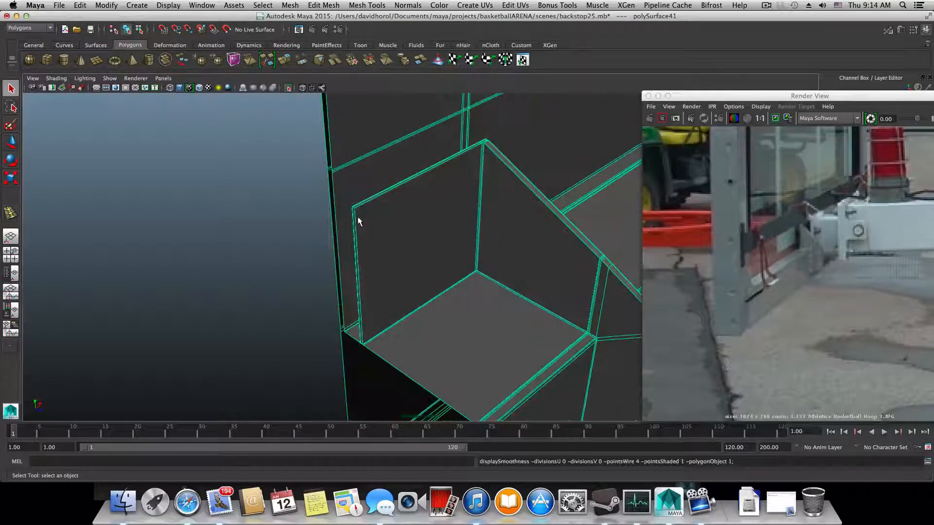
Examine the thin outer end of the bracket flange and its top corner up close.
{"action": "right_click_drag", "start_coordinate": [333, 211], "coordinate": [467, 253], "text": "alt"}
{"action": "middle_click_drag", "start_coordinate": [372, 232], "coordinate": [457, 278], "text": "alt"}
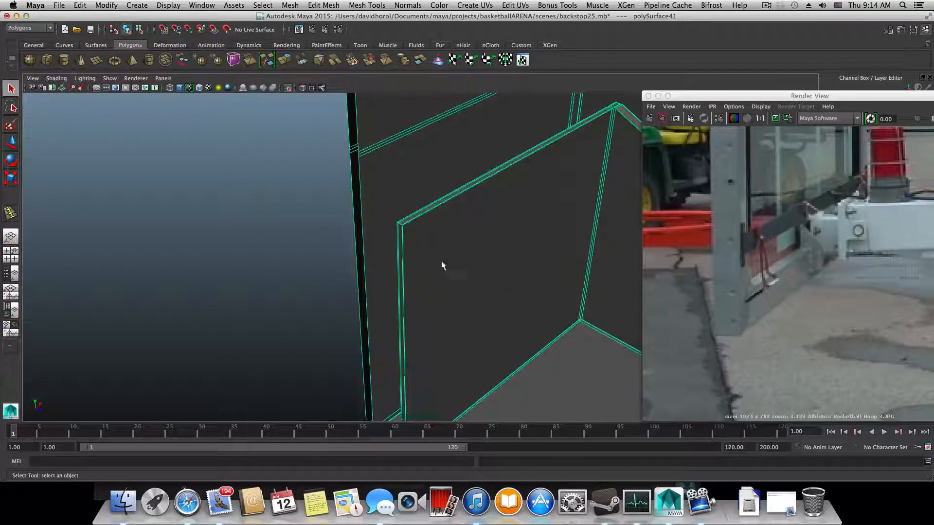
{"action": "mouse_move", "coordinate": [421, 234]}
{"action": "left_mouse_down", "text": "alt"}
{"action": "mouse_move", "coordinate": [477, 232]}
{"action": "mouse_move", "coordinate": [488, 219]}
{"action": "mouse_move", "coordinate": [414, 219]}
{"action": "left_mouse_up", "text": "alt"}
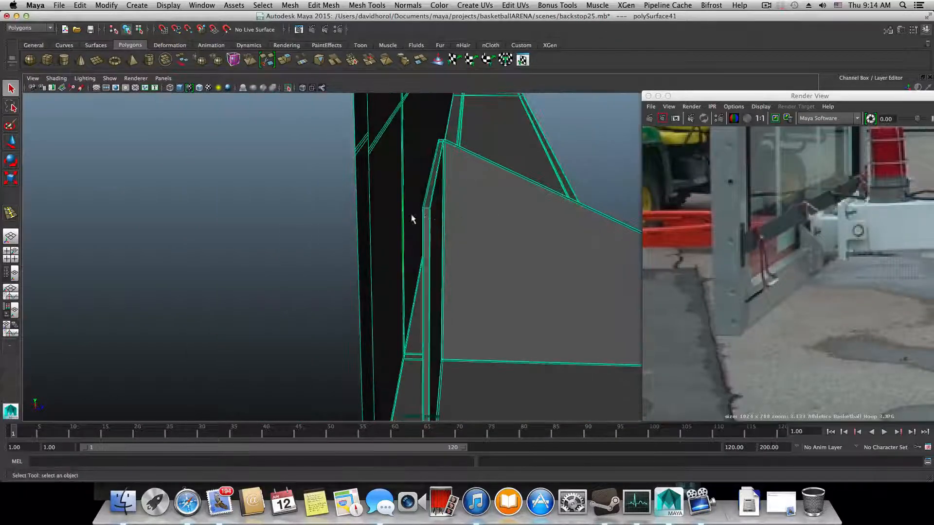
{"action": "right_click_drag", "start_coordinate": [413, 219], "coordinate": [490, 263], "text": "alt"}
{"action": "middle_click_drag", "start_coordinate": [490, 263], "coordinate": [484, 270], "text": "alt"}
{"action": "left_click_drag", "start_coordinate": [484, 271], "coordinate": [388, 194], "text": "alt"}
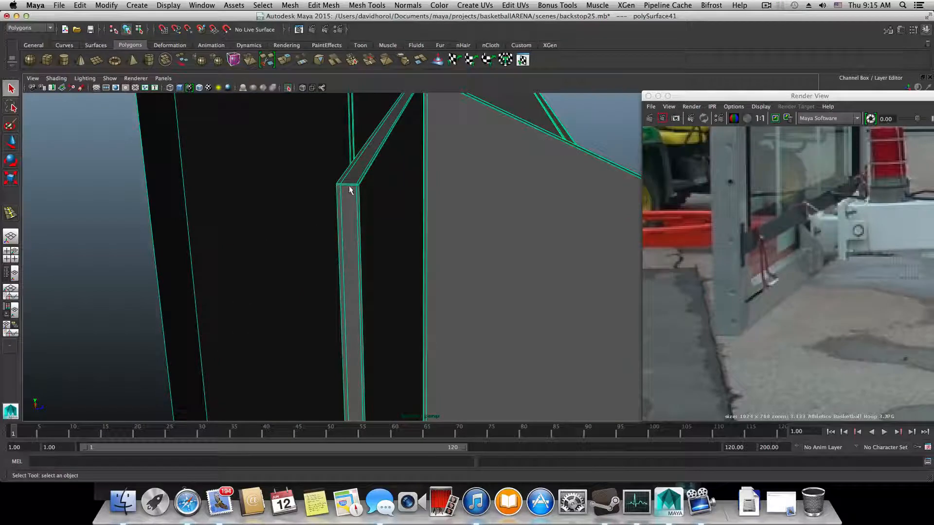
{"action": "scroll", "coordinate": [354, 305], "scroll_direction": "down", "scroll_amount": 5}
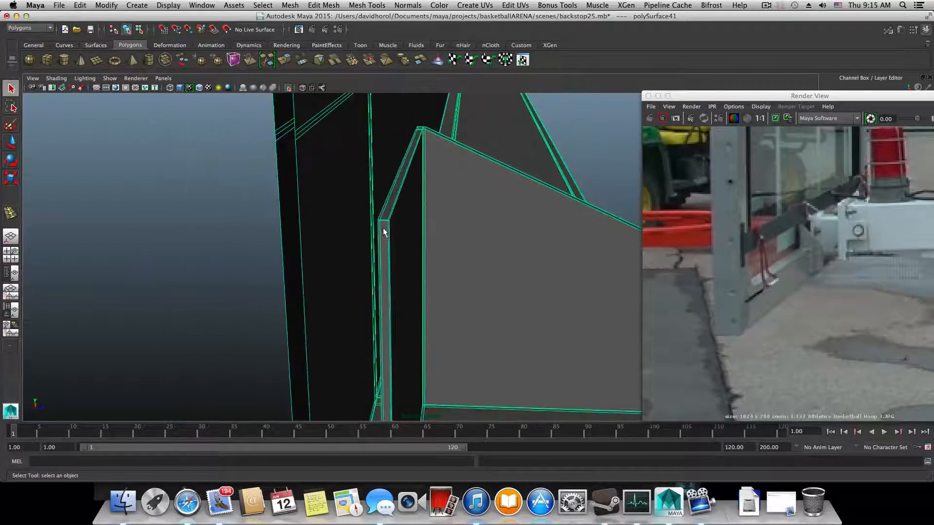
{"action": "scroll", "coordinate": [384, 262], "scroll_direction": "down", "scroll_amount": 3}
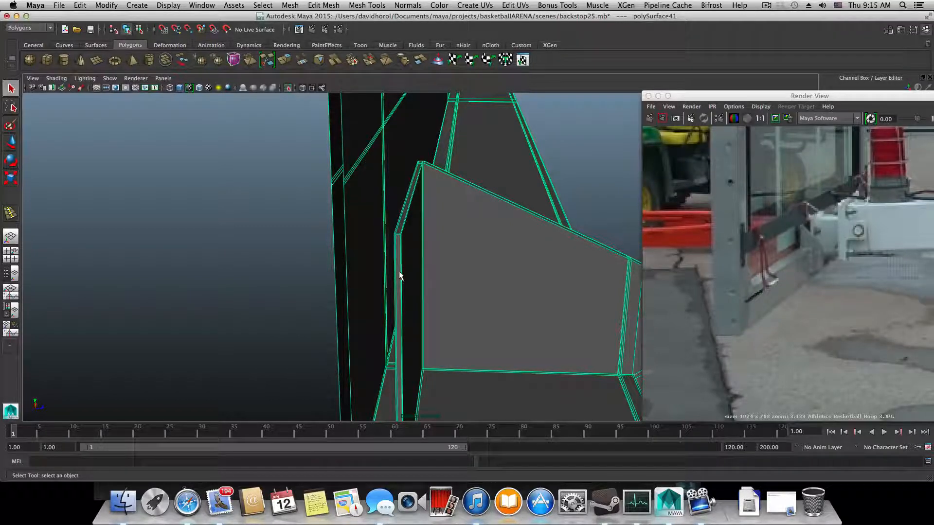
Select all the narrow faces on the flange's thin outer end, from the top corner down to the base, and delete them.
{"action": "right_click_drag", "start_coordinate": [374, 243], "coordinate": [510, 303], "text": "alt"}
{"action": "right_click_drag", "start_coordinate": [297, 214], "coordinate": [386, 247], "text": "alt"}
{"action": "right_click_drag", "start_coordinate": [331, 214], "coordinate": [333, 239]}
{"action": "left_click", "coordinate": [336, 189]}
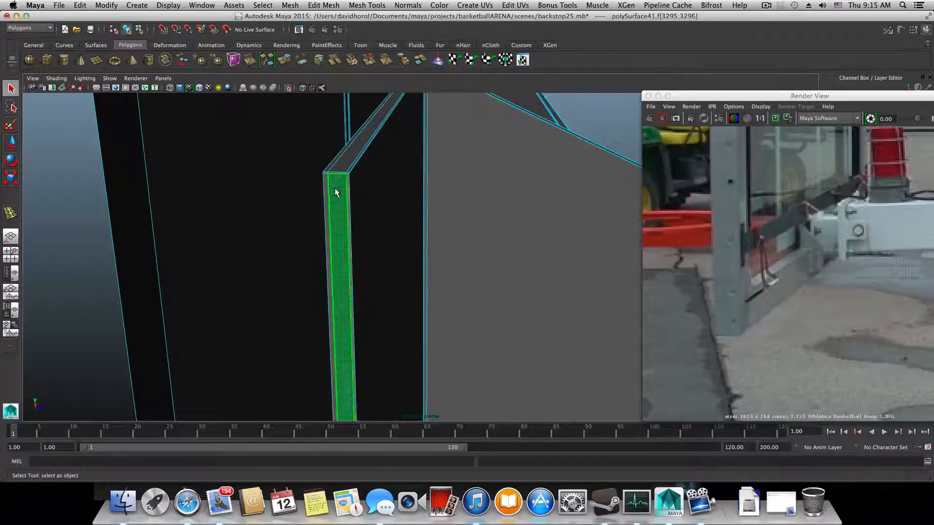
{"action": "left_click", "coordinate": [327, 189], "text": "shift"}
{"action": "right_click_drag", "start_coordinate": [327, 188], "coordinate": [428, 224], "text": "alt"}
{"action": "middle_click_drag", "start_coordinate": [372, 195], "coordinate": [390, 273], "text": "alt"}
{"action": "right_click_drag", "start_coordinate": [390, 273], "coordinate": [414, 261], "text": "alt"}
{"action": "left_click", "coordinate": [309, 199], "text": "shift"}
{"action": "left_click", "coordinate": [273, 199], "text": "shift"}
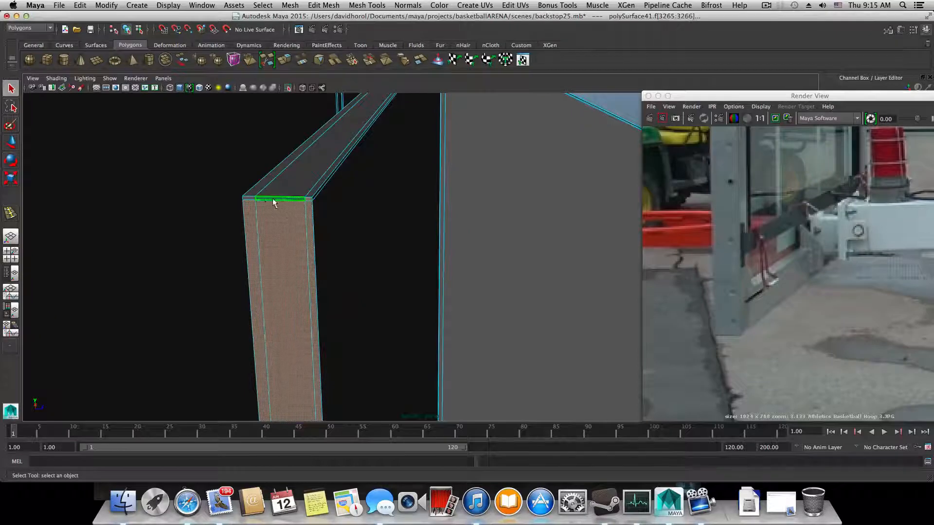
{"action": "left_click", "coordinate": [252, 199], "text": "shift"}
{"action": "right_click_drag", "start_coordinate": [311, 278], "coordinate": [243, 263], "text": "alt"}
{"action": "middle_click_drag", "start_coordinate": [352, 385], "coordinate": [371, 92], "text": "alt"}
{"action": "right_click_drag", "start_coordinate": [379, 272], "coordinate": [467, 280], "text": "alt"}
{"action": "middle_click_drag", "start_coordinate": [373, 294], "coordinate": [377, 213], "text": "alt"}
{"action": "right_click_drag", "start_coordinate": [462, 287], "coordinate": [588, 302], "text": "alt"}
{"action": "left_click", "coordinate": [349, 212]}
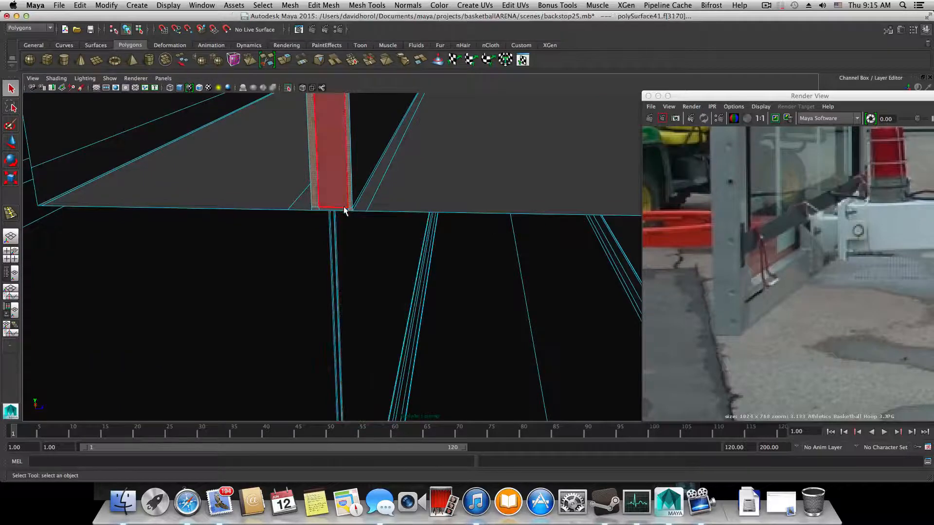
{"action": "left_click_drag", "start_coordinate": [334, 220], "coordinate": [347, 229], "text": "alt"}
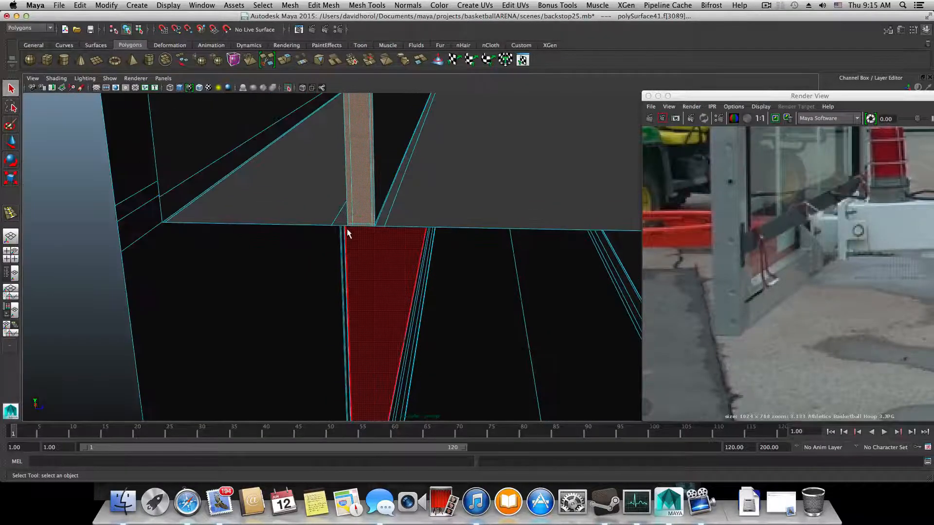
{"action": "key", "text": "Delete"}
Return to object selection and examine the bracket, the lower rail and the frame's open end from several sides.
{"action": "left_click_drag", "start_coordinate": [380, 255], "coordinate": [537, 256], "text": "alt"}
{"action": "scroll", "coordinate": [402, 262], "scroll_direction": "down", "scroll_amount": 10}
{"action": "key", "text": "F8"}
{"action": "key", "text": "F8"}
{"action": "key", "text": "F8"}
{"action": "middle_click_drag", "start_coordinate": [487, 259], "coordinate": [340, 296], "text": "alt"}
{"action": "right_click_drag", "start_coordinate": [342, 278], "coordinate": [276, 253], "text": "alt"}
{"action": "right_click_drag", "start_coordinate": [384, 256], "coordinate": [282, 236], "text": "alt"}
{"action": "middle_click_drag", "start_coordinate": [460, 194], "coordinate": [316, 257], "text": "alt"}
{"action": "left_click_drag", "start_coordinate": [316, 260], "coordinate": [415, 277], "text": "alt"}
{"action": "middle_click_drag", "start_coordinate": [415, 277], "coordinate": [436, 261], "text": "alt"}
{"action": "left_click_drag", "start_coordinate": [324, 255], "coordinate": [572, 294], "text": "alt"}
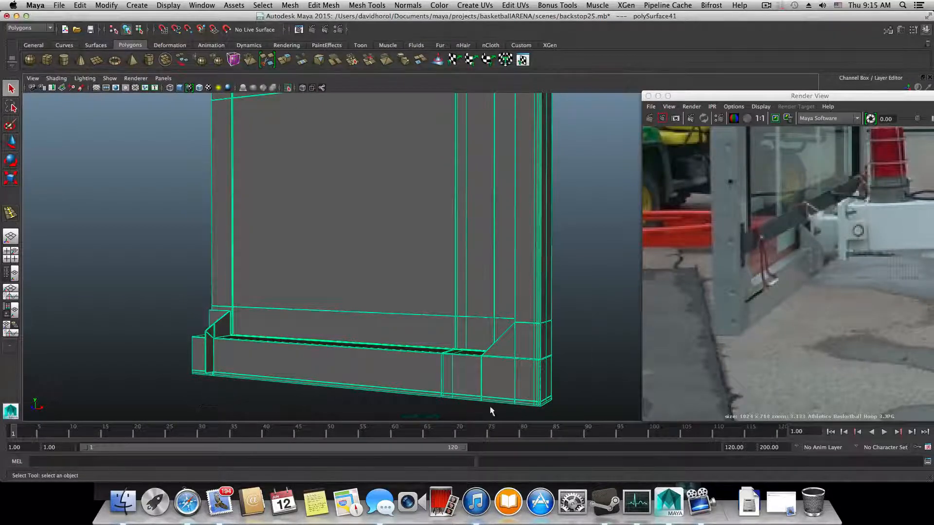
{"action": "scroll", "coordinate": [534, 291], "scroll_direction": "down", "scroll_amount": 3}
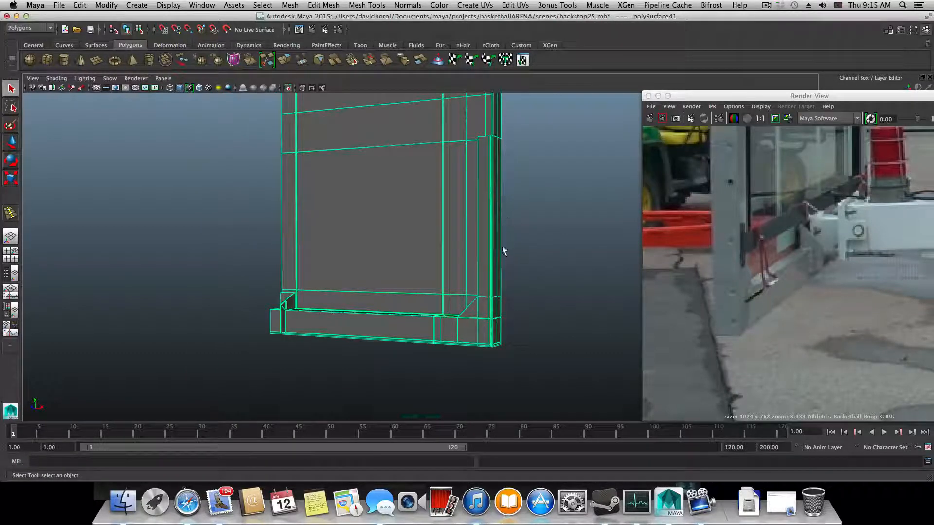
{"action": "middle_click_drag", "start_coordinate": [507, 207], "coordinate": [466, 252], "text": "alt"}
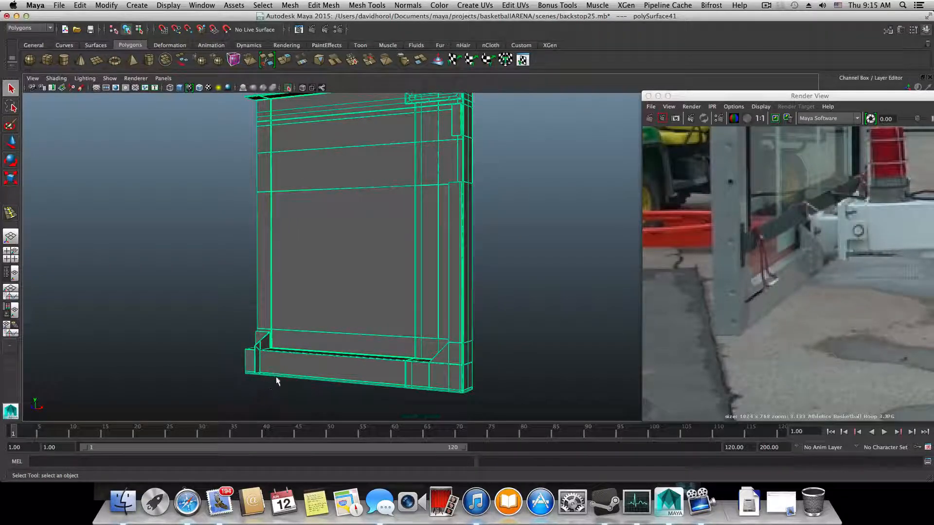
{"action": "left_click_drag", "start_coordinate": [428, 380], "coordinate": [359, 300], "text": "alt"}
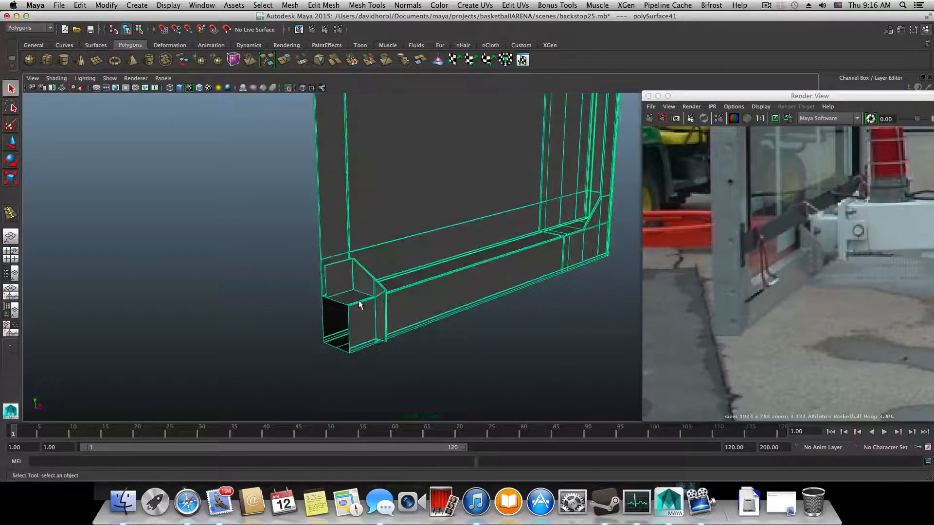
{"action": "right_click_drag", "start_coordinate": [358, 301], "coordinate": [496, 324], "text": "alt"}
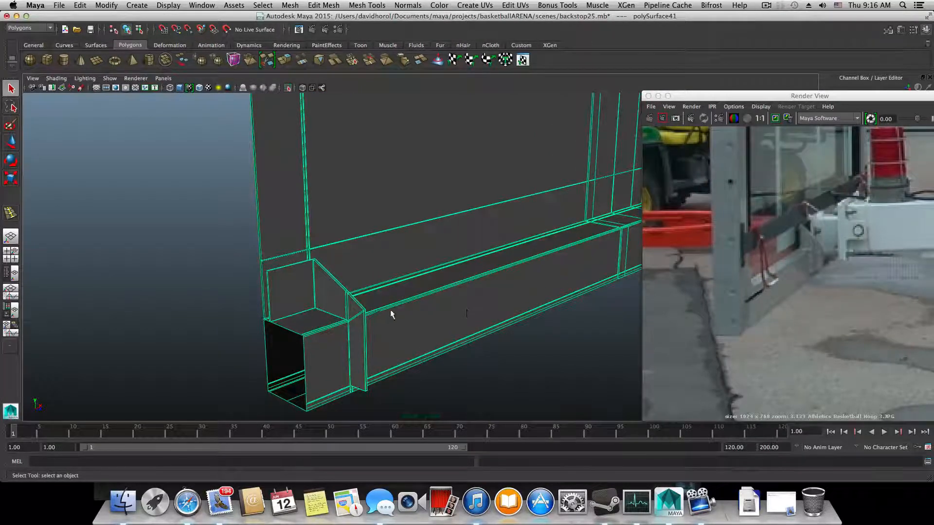
{"action": "left_click_drag", "start_coordinate": [392, 312], "coordinate": [527, 294], "text": "alt"}
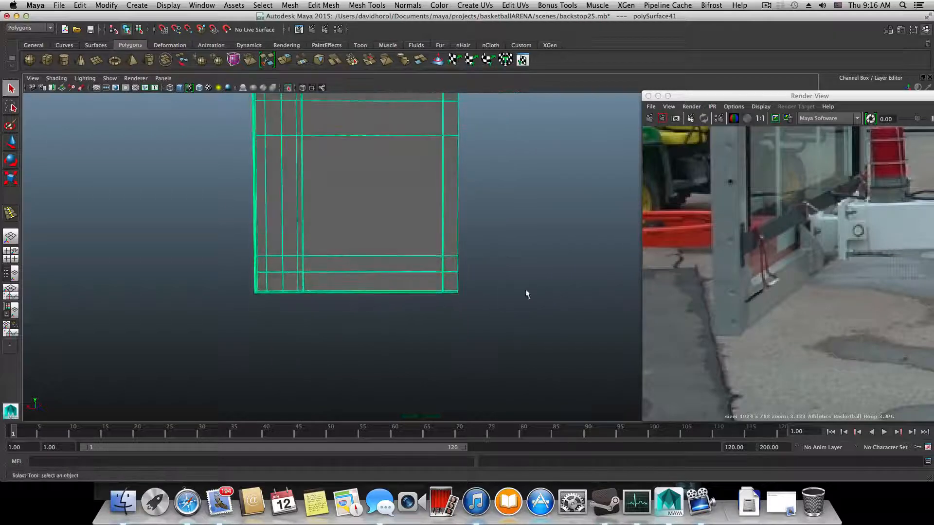
Mirror the half frame in the -X direction with Merge with the original turned off, and check the centre seam.
{"action": "key", "text": "f"}
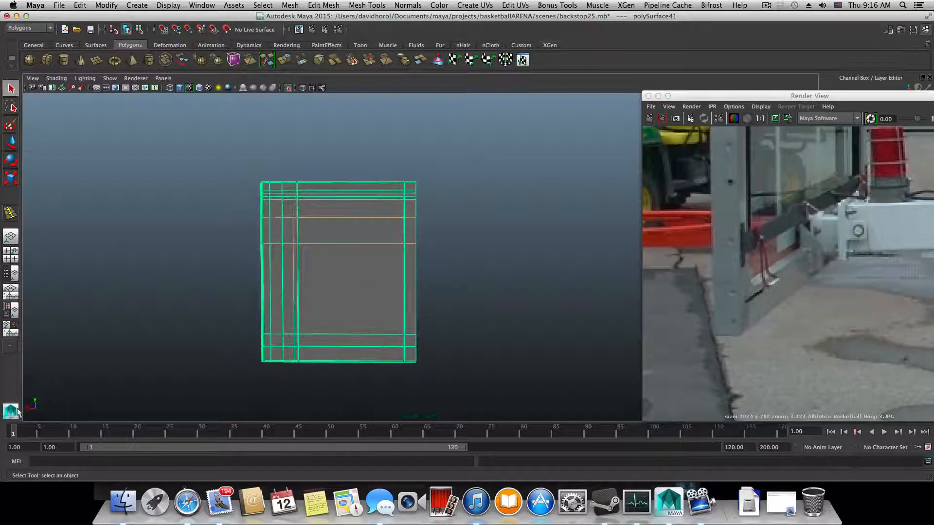
{"action": "right_click_drag", "start_coordinate": [319, 231], "coordinate": [404, 379], "text": "shift"}
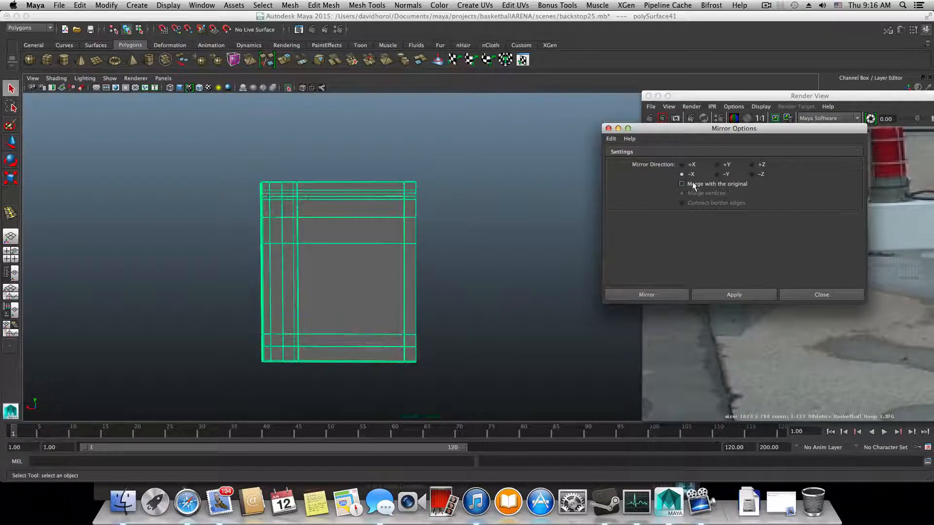
{"action": "left_click", "coordinate": [729, 296]}
{"action": "left_click", "coordinate": [813, 297]}
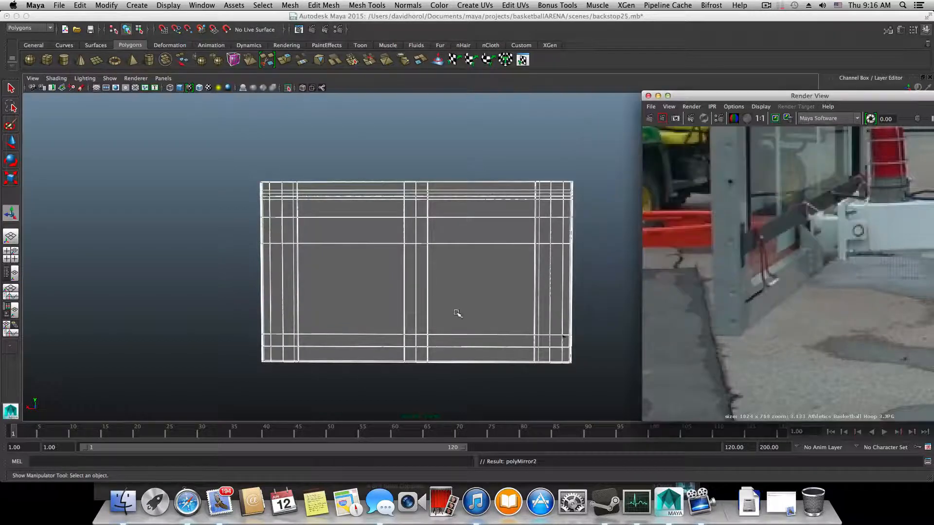
{"action": "left_click_drag", "start_coordinate": [499, 360], "coordinate": [387, 342], "text": "alt"}
{"action": "scroll", "coordinate": [387, 342], "scroll_direction": "up", "scroll_amount": 10}
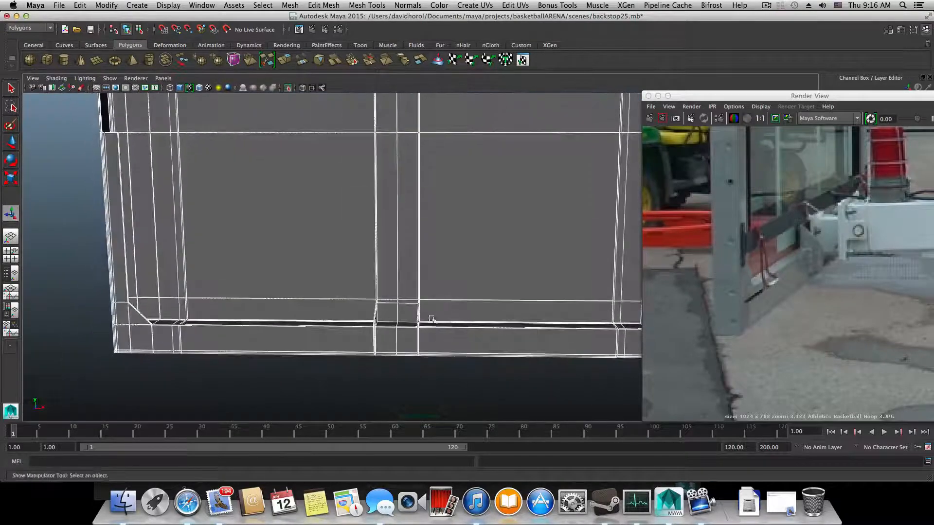
{"action": "scroll", "coordinate": [497, 352], "scroll_direction": "down", "scroll_amount": 10}
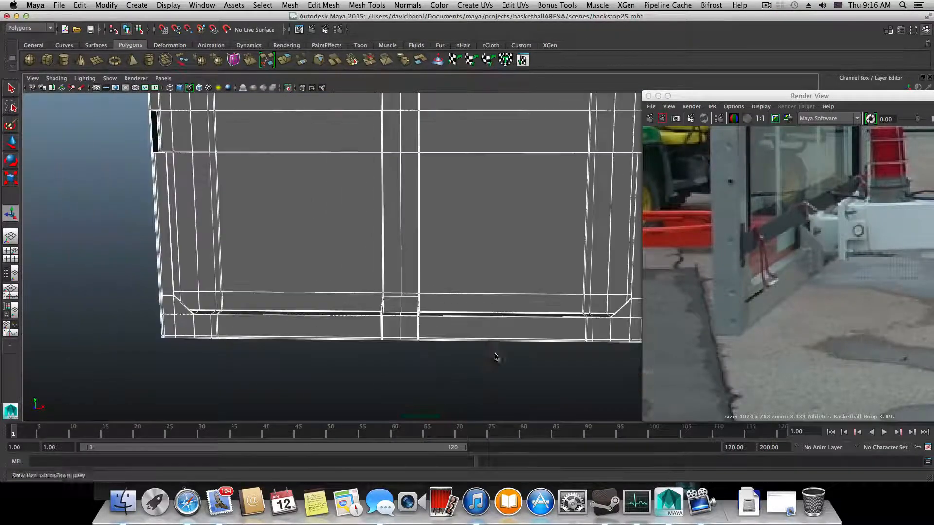
{"action": "middle_click_drag", "start_coordinate": [422, 241], "coordinate": [420, 307], "text": "alt"}
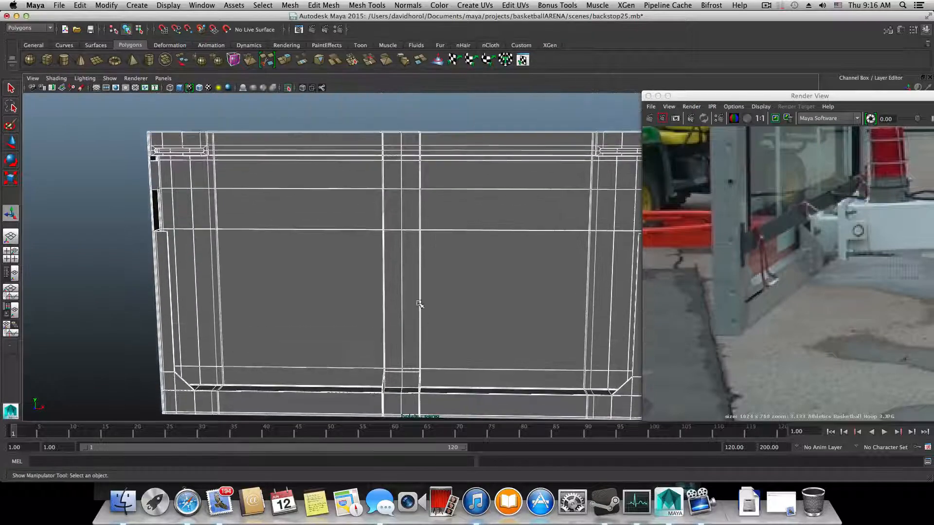
Select the vertices along the frame's centre seam from the top edge down to the bottom edge.
{"action": "middle_click_drag", "start_coordinate": [407, 258], "coordinate": [406, 308], "text": "alt"}
{"action": "right_click_drag", "start_coordinate": [323, 230], "coordinate": [440, 273], "text": "alt"}
{"action": "middle_click_drag", "start_coordinate": [407, 239], "coordinate": [413, 306], "text": "alt"}
{"action": "right_click_drag", "start_coordinate": [336, 246], "coordinate": [402, 271], "text": "alt"}
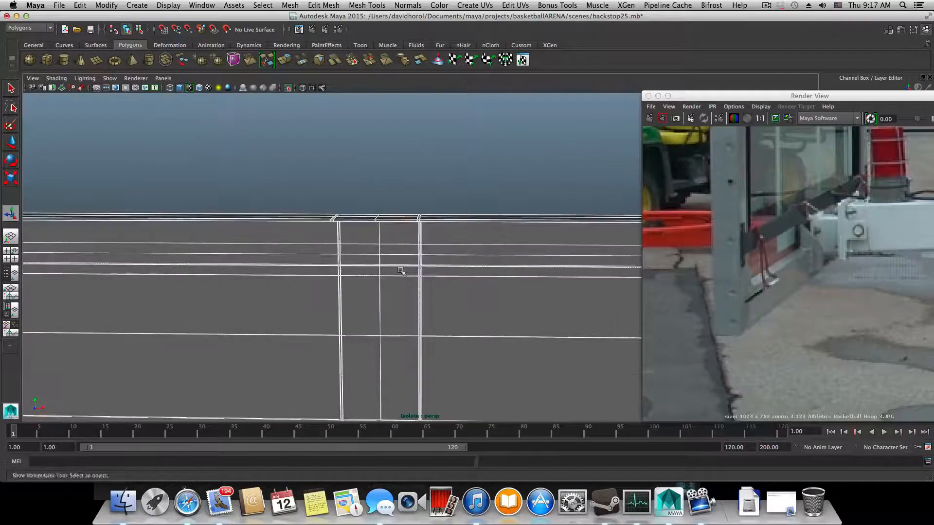
{"action": "middle_click_drag", "start_coordinate": [394, 274], "coordinate": [427, 317], "text": "alt"}
{"action": "right_click_drag", "start_coordinate": [433, 314], "coordinate": [598, 365], "text": "alt"}
{"action": "mouse_move", "coordinate": [422, 316]}
{"action": "left_mouse_down", "text": "alt"}
{"action": "mouse_move", "coordinate": [409, 317]}
{"action": "mouse_move", "coordinate": [417, 375]}
{"action": "mouse_move", "coordinate": [418, 316]}
{"action": "left_mouse_up", "text": "alt"}
{"action": "right_click_drag", "start_coordinate": [418, 284], "coordinate": [383, 288]}
{"action": "scroll", "coordinate": [392, 319], "scroll_direction": "down", "scroll_amount": 10}
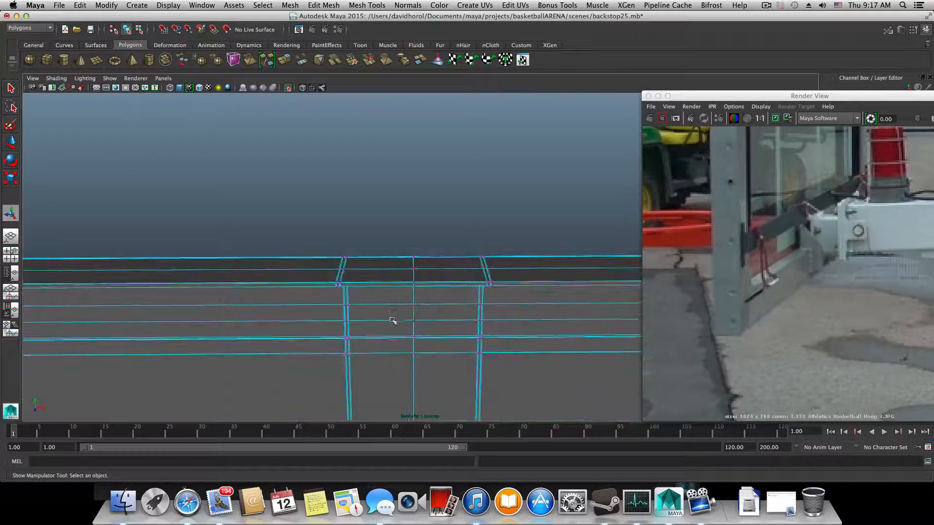
{"action": "scroll", "coordinate": [394, 331], "scroll_direction": "down", "scroll_amount": 5}
{"action": "left_click_drag", "start_coordinate": [392, 329], "coordinate": [404, 332], "text": "alt"}
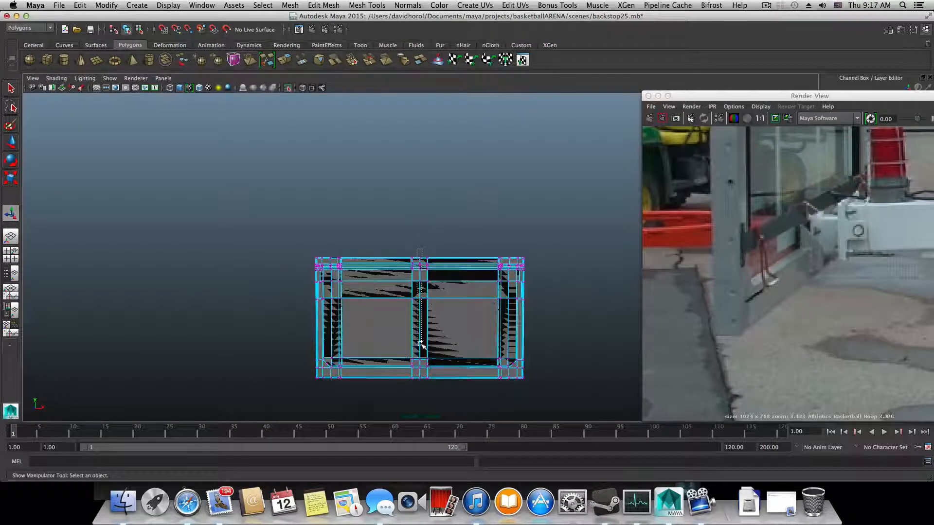
{"action": "left_click_drag", "start_coordinate": [421, 395], "coordinate": [422, 398]}
{"action": "scroll", "coordinate": [422, 395], "scroll_direction": "up", "scroll_amount": 10}
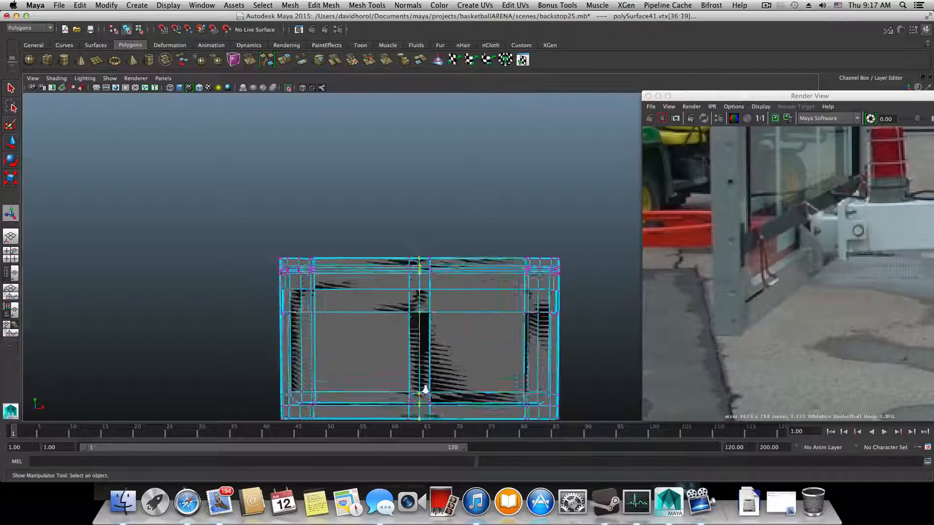
Merge the selected centre-seam vertices with a threshold of 0.0050 and Always merge for two vertices on.
{"action": "scroll", "coordinate": [427, 390], "scroll_direction": "up", "scroll_amount": 8}
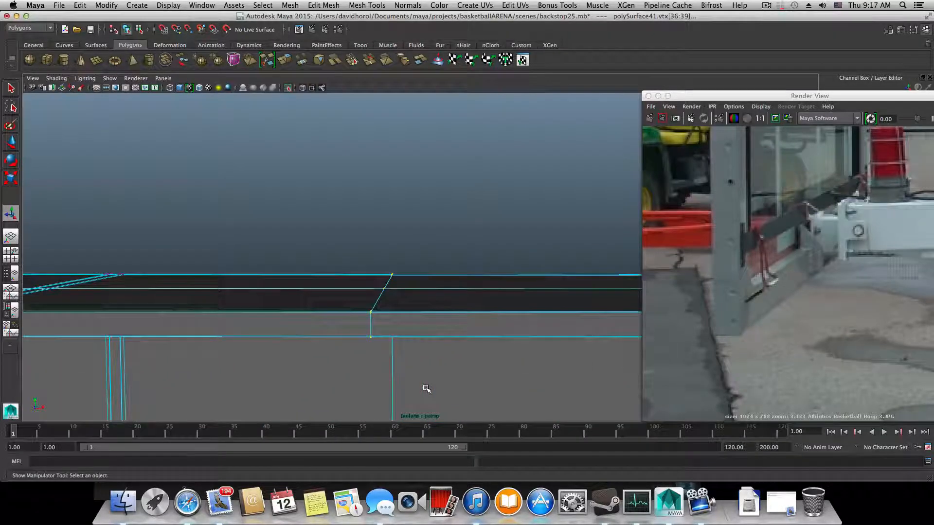
{"action": "left_click_drag", "start_coordinate": [426, 385], "coordinate": [413, 343], "text": "alt"}
{"action": "scroll", "coordinate": [413, 344], "scroll_direction": "up", "scroll_amount": 8}
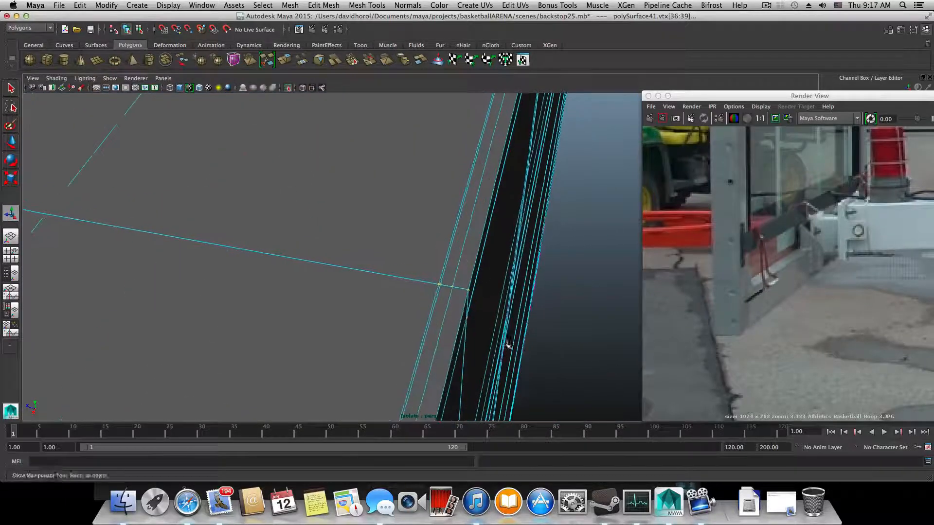
{"action": "scroll", "coordinate": [454, 290], "scroll_direction": "down", "scroll_amount": 2}
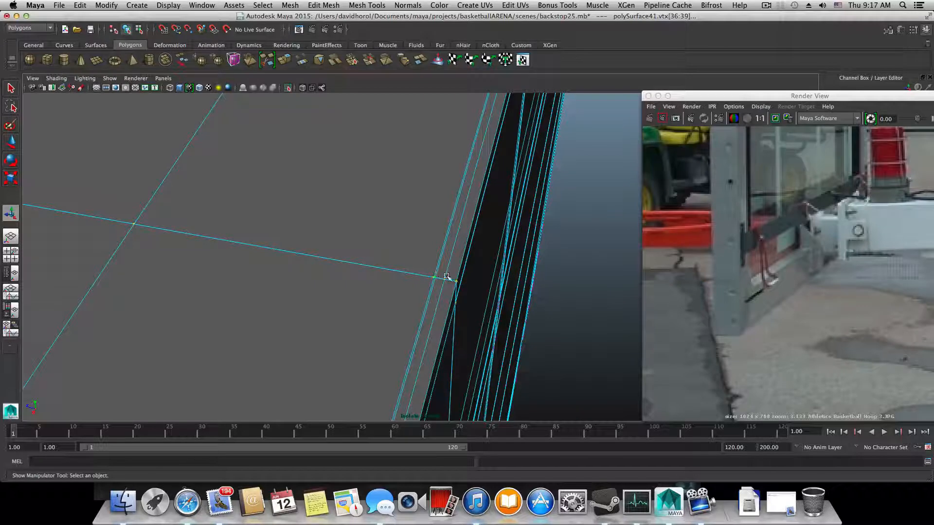
{"action": "right_click_drag", "start_coordinate": [359, 243], "coordinate": [525, 308], "text": "alt"}
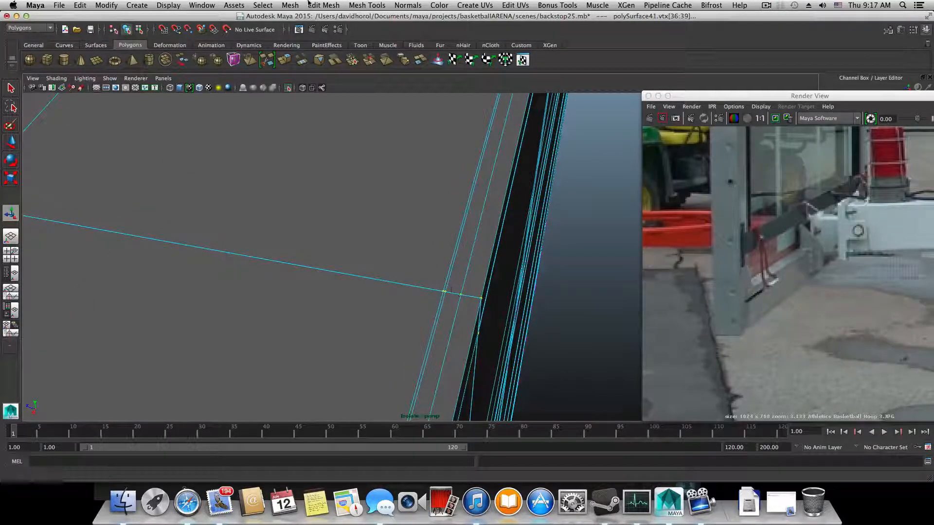
{"action": "left_click", "coordinate": [365, 4]}
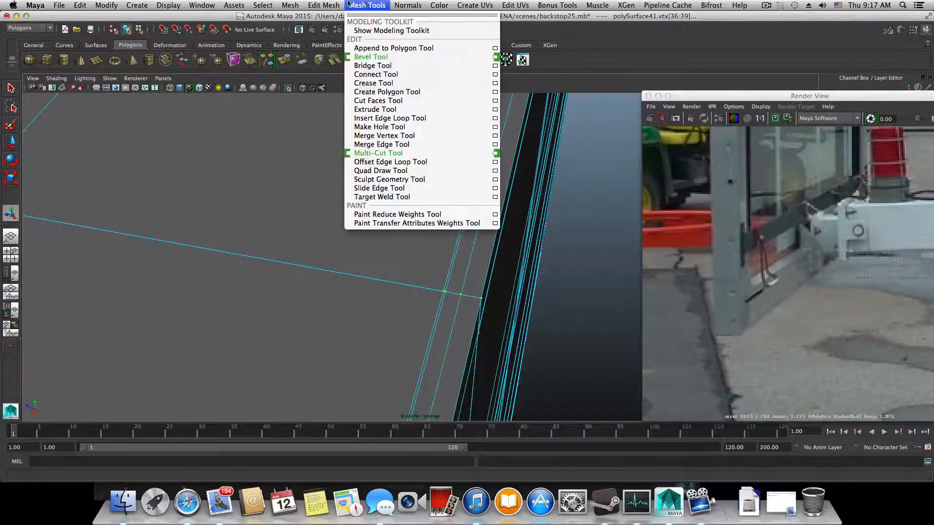
{"action": "mouse_move", "coordinate": [324, 5]}
{"action": "left_click", "coordinate": [432, 31]}
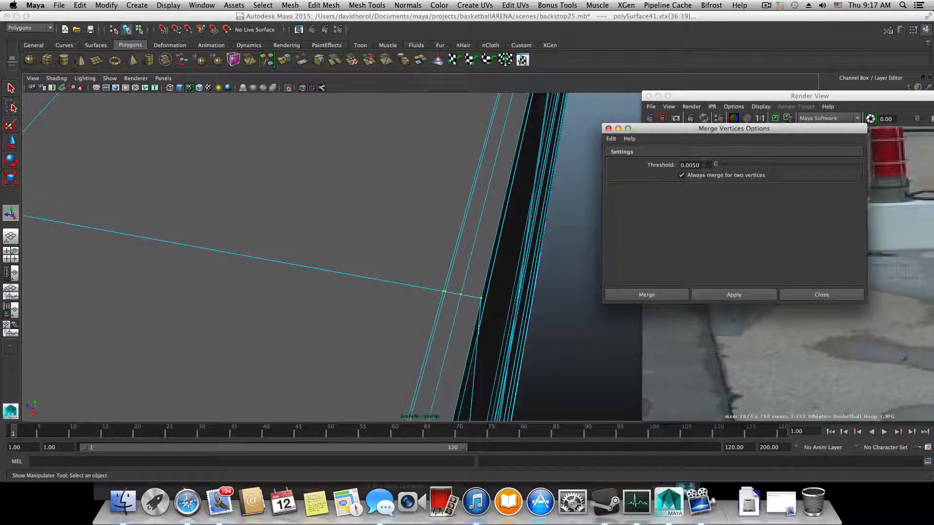
{"action": "double_click", "coordinate": [706, 165]}
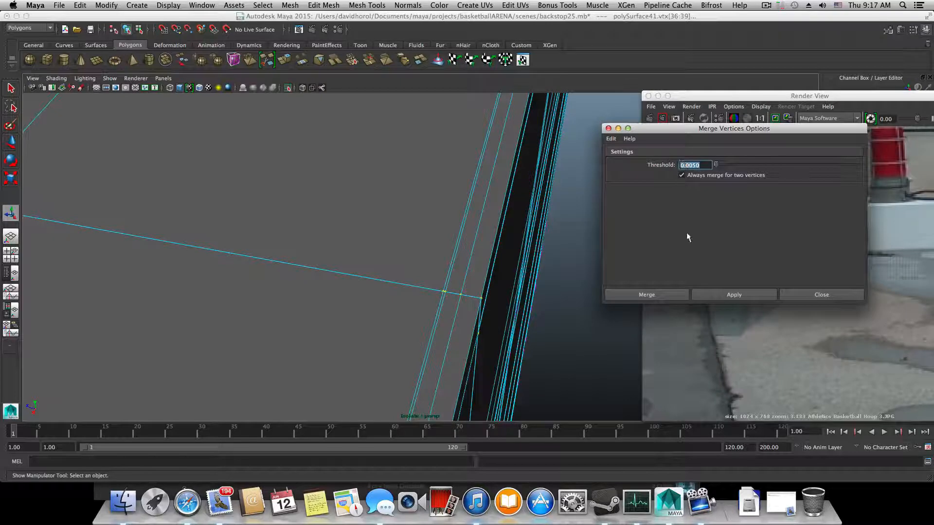
{"action": "left_click", "coordinate": [719, 294]}
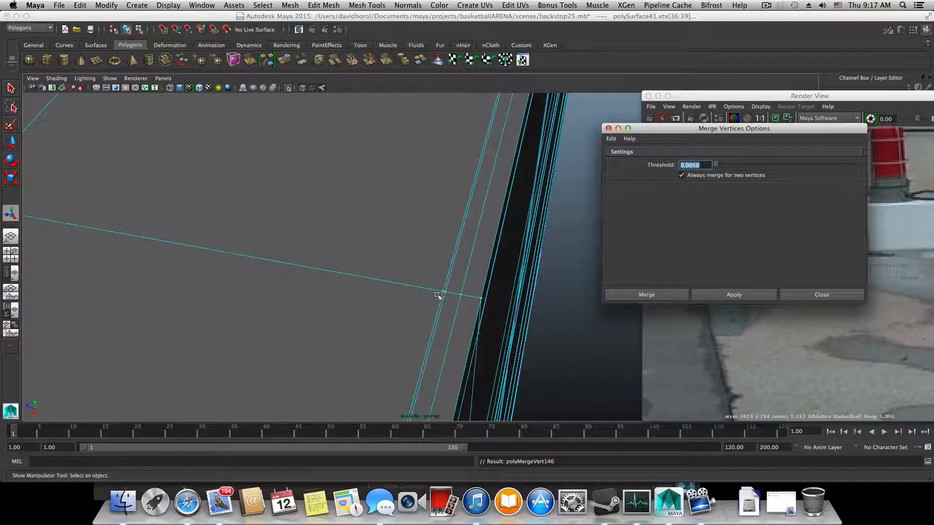
Examine the merged centre seam from its top corner downward, checking the vertices at each edge-loop crossing.
{"action": "middle_click_drag", "start_coordinate": [469, 319], "coordinate": [408, 283], "text": "alt"}
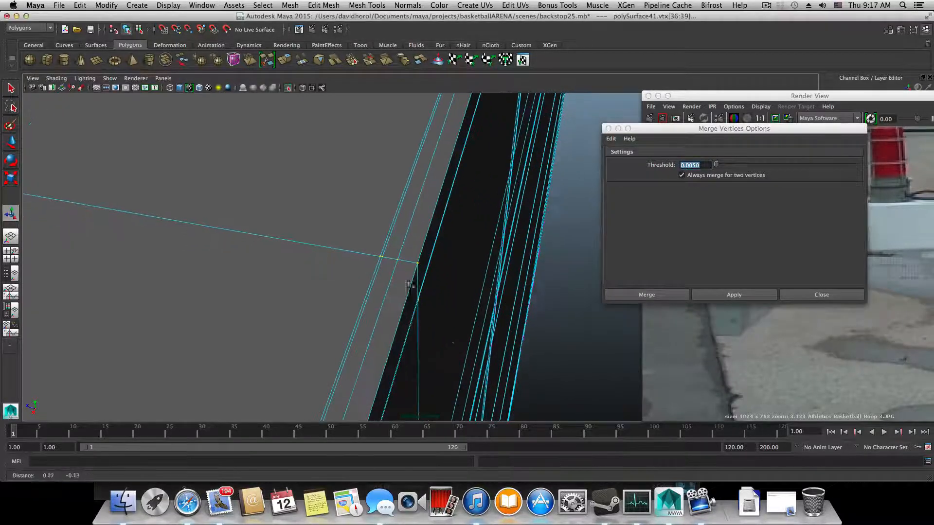
{"action": "left_click_drag", "start_coordinate": [408, 284], "coordinate": [382, 321], "text": "alt"}
{"action": "middle_click_drag", "start_coordinate": [436, 350], "coordinate": [367, 271], "text": "alt"}
{"action": "mouse_move", "coordinate": [438, 304]}
{"action": "right_mouse_down", "text": "alt"}
{"action": "mouse_move", "coordinate": [468, 323]}
{"action": "mouse_move", "coordinate": [454, 354]}
{"action": "mouse_move", "coordinate": [501, 371]}
{"action": "mouse_move", "coordinate": [454, 300]}
{"action": "right_mouse_up", "text": "alt"}
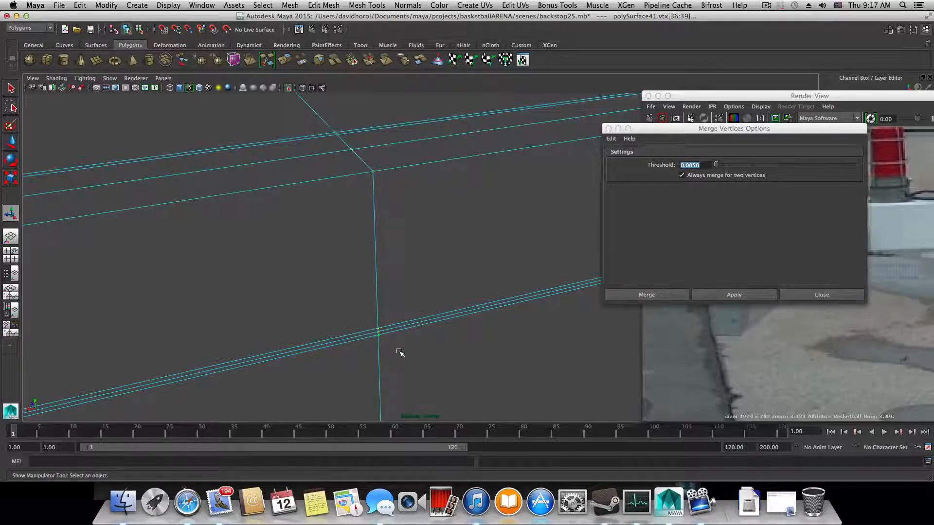
{"action": "right_click_drag", "start_coordinate": [413, 372], "coordinate": [395, 348], "text": "alt"}
{"action": "mouse_move", "coordinate": [413, 369]}
{"action": "middle_mouse_down", "text": "alt"}
{"action": "mouse_move", "coordinate": [428, 278]}
{"action": "mouse_move", "coordinate": [417, 414]}
{"action": "middle_mouse_up", "text": "alt"}
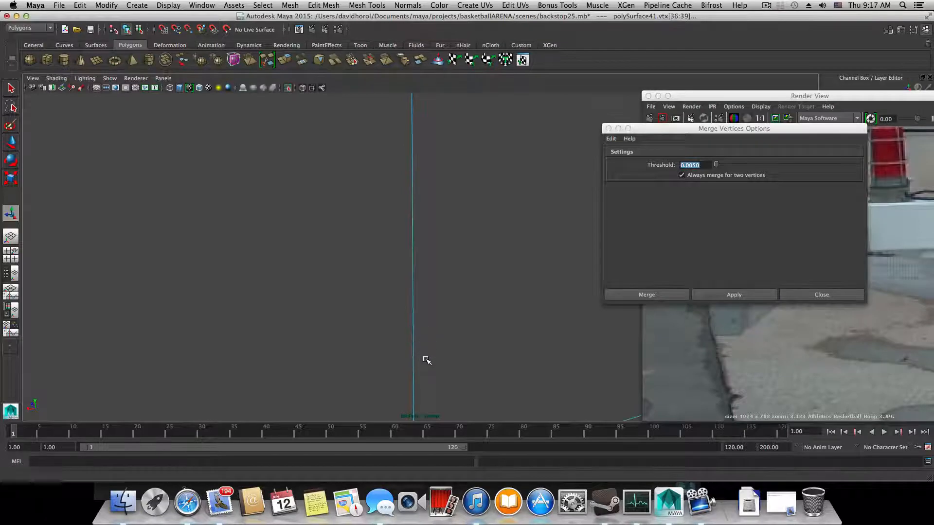
{"action": "right_click_drag", "start_coordinate": [426, 358], "coordinate": [383, 323], "text": "alt"}
{"action": "middle_click_drag", "start_coordinate": [381, 323], "coordinate": [375, 253], "text": "alt"}
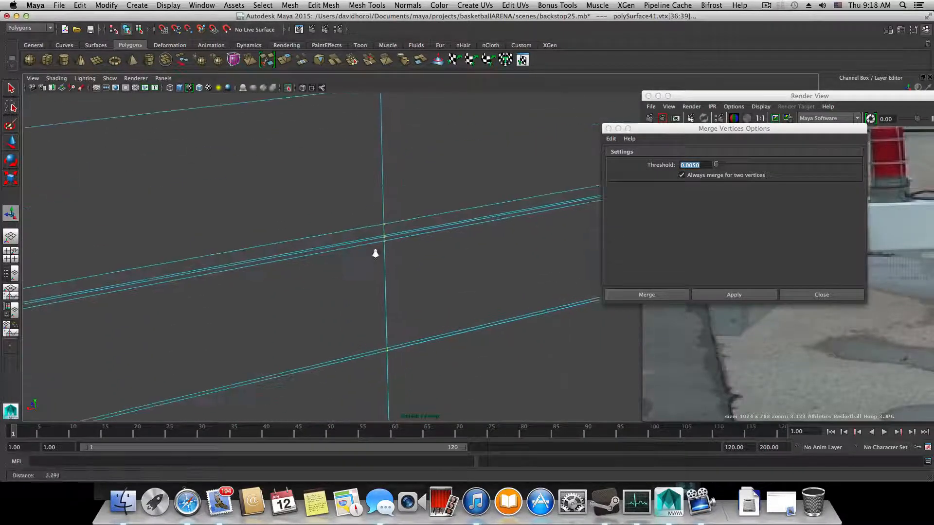
{"action": "right_click_drag", "start_coordinate": [375, 252], "coordinate": [530, 288], "text": "alt"}
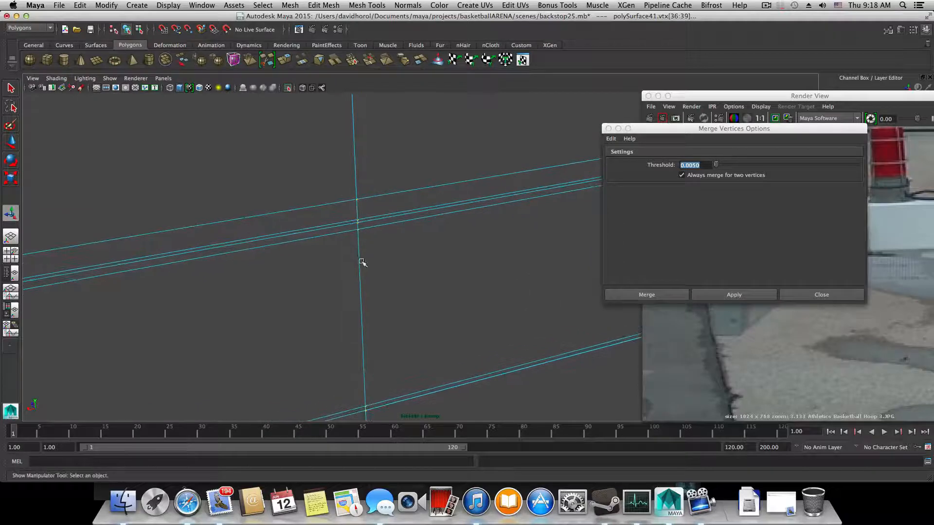
{"action": "middle_click_drag", "start_coordinate": [384, 334], "coordinate": [397, 216], "text": "alt"}
{"action": "middle_click_drag", "start_coordinate": [359, 311], "coordinate": [358, 248], "text": "alt"}
{"action": "mouse_move", "coordinate": [370, 338]}
{"action": "middle_mouse_down", "text": "alt"}
{"action": "mouse_move", "coordinate": [370, 305]}
{"action": "mouse_move", "coordinate": [352, 267]}
{"action": "middle_mouse_up", "text": "alt"}
{"action": "key", "text": "f"}
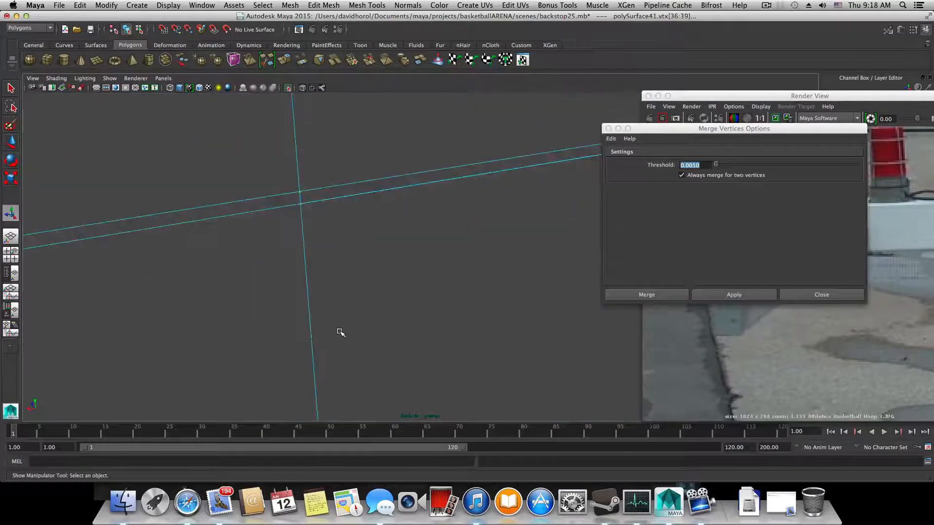
{"action": "scroll", "coordinate": [340, 332], "scroll_direction": "down", "scroll_amount": 5}
{"action": "middle_click_drag", "start_coordinate": [340, 332], "coordinate": [337, 273], "text": "alt"}
{"action": "scroll", "coordinate": [336, 188], "scroll_direction": "down", "scroll_amount": 4}
{"action": "middle_click_drag", "start_coordinate": [403, 300], "coordinate": [360, 236], "text": "alt"}
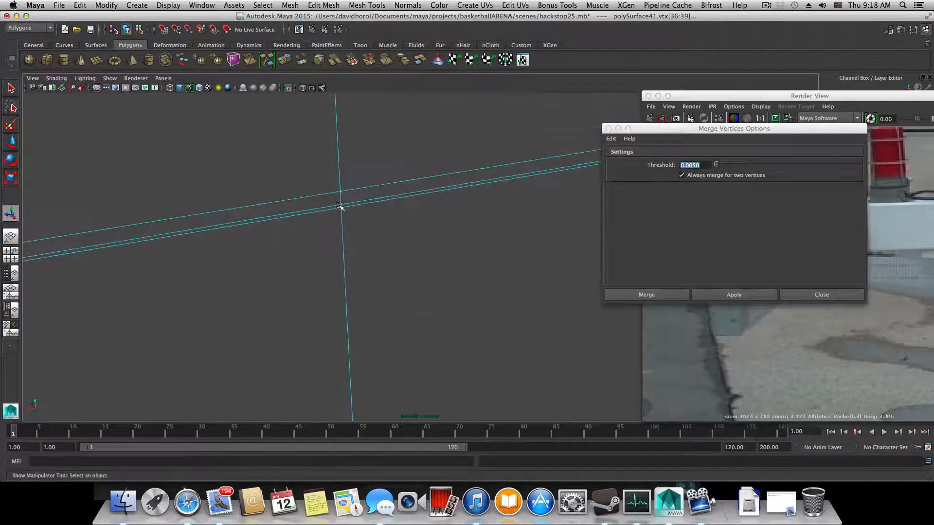
{"action": "middle_click_drag", "start_coordinate": [389, 287], "coordinate": [392, 295], "text": "alt"}
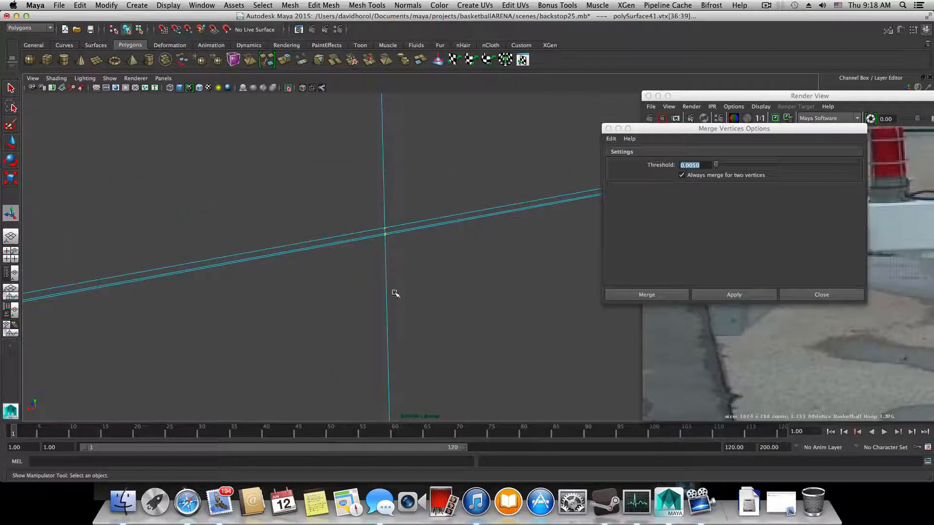
Check the merged seam vertices where the centre line meets the edge loops near the frame's bottom edge.
{"action": "left_click_drag", "start_coordinate": [407, 336], "coordinate": [395, 154], "text": "alt"}
{"action": "middle_click_drag", "start_coordinate": [348, 229], "coordinate": [362, 189], "text": "alt"}
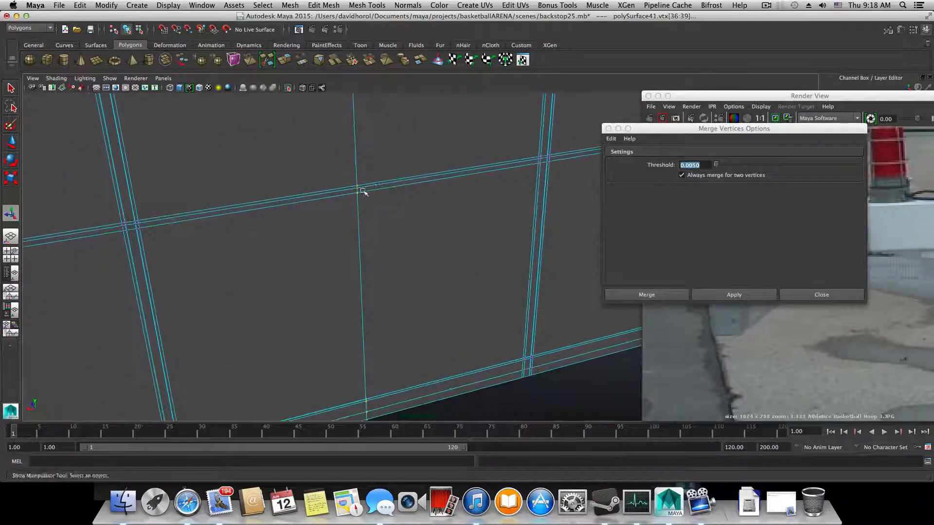
{"action": "right_click_drag", "start_coordinate": [362, 190], "coordinate": [513, 229], "text": "alt"}
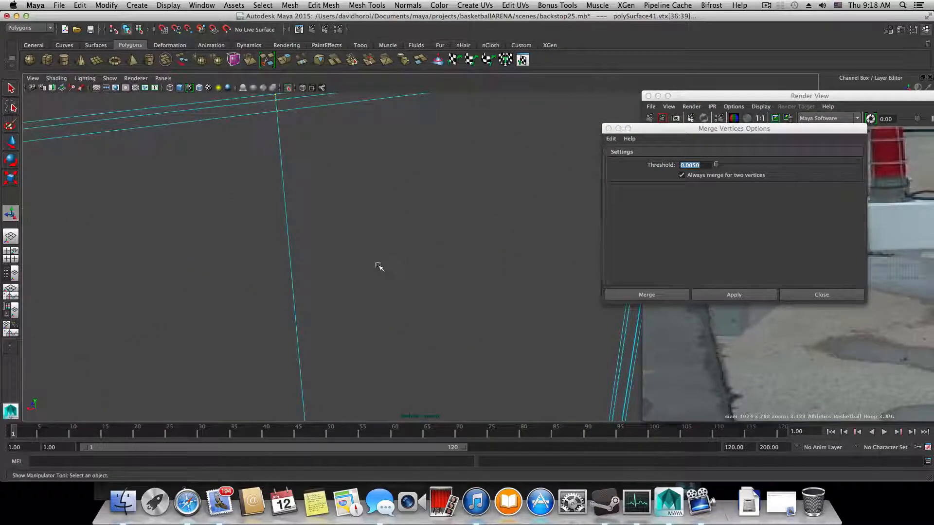
{"action": "middle_click_drag", "start_coordinate": [379, 267], "coordinate": [390, 195], "text": "alt"}
{"action": "right_click_drag", "start_coordinate": [356, 246], "coordinate": [546, 289], "text": "alt"}
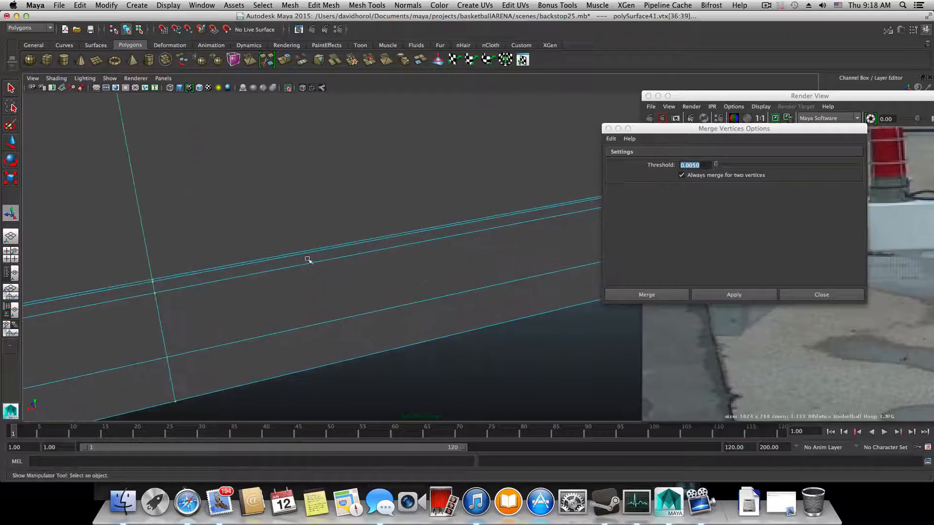
{"action": "right_click_drag", "start_coordinate": [295, 257], "coordinate": [315, 263], "text": "alt"}
{"action": "middle_click_drag", "start_coordinate": [262, 271], "coordinate": [353, 254], "text": "alt"}
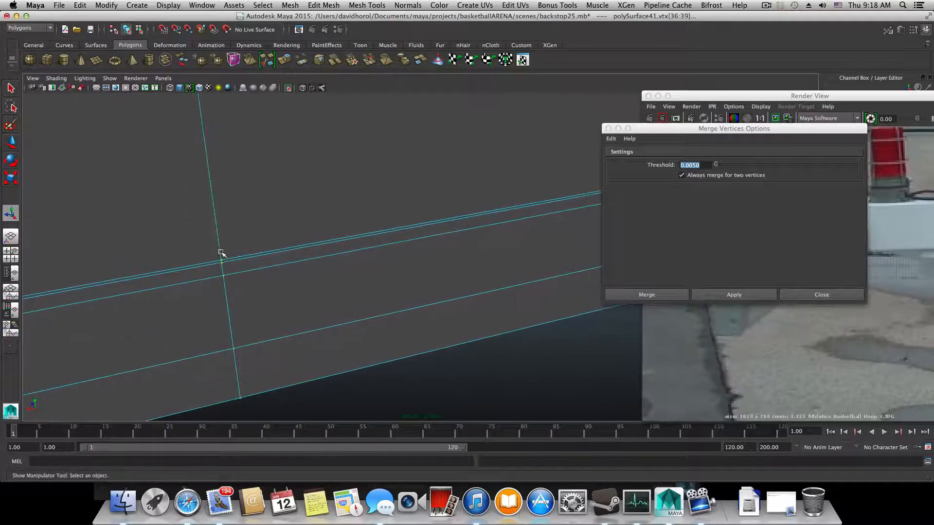
Examine the merged centre-seam vertices from the opposite side of the frame, close to the horizontal edge loops.
{"action": "left_click_drag", "start_coordinate": [293, 286], "coordinate": [312, 186], "text": "alt"}
{"action": "right_click_drag", "start_coordinate": [313, 186], "coordinate": [286, 289], "text": "alt"}
{"action": "mouse_move", "coordinate": [286, 289]}
{"action": "left_mouse_down", "text": "alt"}
{"action": "mouse_move", "coordinate": [286, 229]}
{"action": "mouse_move", "coordinate": [273, 292]}
{"action": "mouse_move", "coordinate": [229, 290]}
{"action": "mouse_move", "coordinate": [278, 298]}
{"action": "left_mouse_up", "text": "alt"}
{"action": "right_click_drag", "start_coordinate": [278, 298], "coordinate": [395, 259], "text": "alt"}
{"action": "mouse_move", "coordinate": [291, 269]}
{"action": "right_mouse_down", "text": "alt"}
{"action": "mouse_move", "coordinate": [334, 280]}
{"action": "mouse_move", "coordinate": [306, 277]}
{"action": "right_mouse_up", "text": "alt"}
{"action": "left_click_drag", "start_coordinate": [307, 277], "coordinate": [367, 265], "text": "alt"}
{"action": "right_click_drag", "start_coordinate": [367, 265], "coordinate": [378, 304], "text": "alt"}
{"action": "middle_click_drag", "start_coordinate": [300, 295], "coordinate": [267, 284], "text": "alt"}
{"action": "right_click_drag", "start_coordinate": [267, 284], "coordinate": [282, 286], "text": "alt"}
{"action": "scroll", "coordinate": [379, 233], "scroll_direction": "down", "scroll_amount": 4}
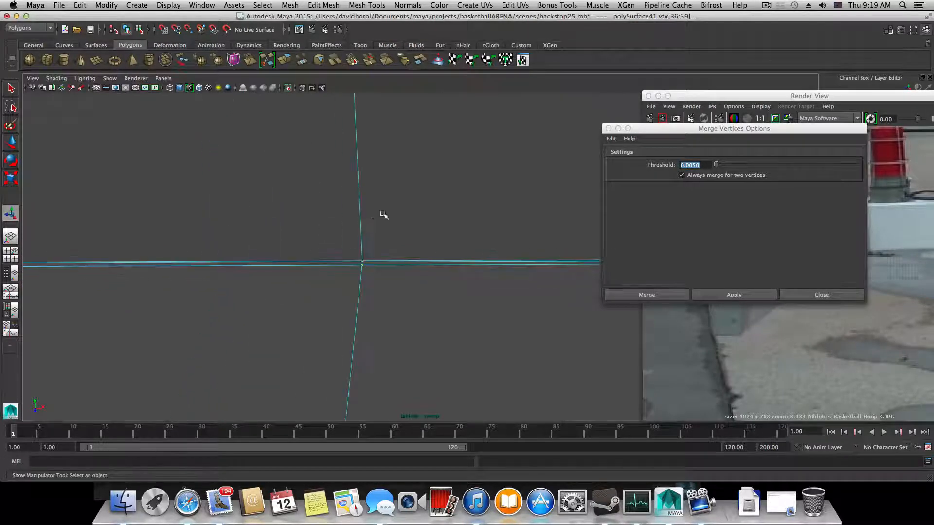
Follow the centre line upward to check its remaining crossings, then examine the seam between the two bracket flanges.
{"action": "middle_click_drag", "start_coordinate": [357, 250], "coordinate": [328, 323], "text": "alt"}
{"action": "middle_click_drag", "start_coordinate": [394, 205], "coordinate": [297, 214], "text": "alt"}
{"action": "scroll", "coordinate": [299, 195], "scroll_direction": "down", "scroll_amount": 2}
{"action": "middle_click_drag", "start_coordinate": [308, 171], "coordinate": [290, 282], "text": "alt"}
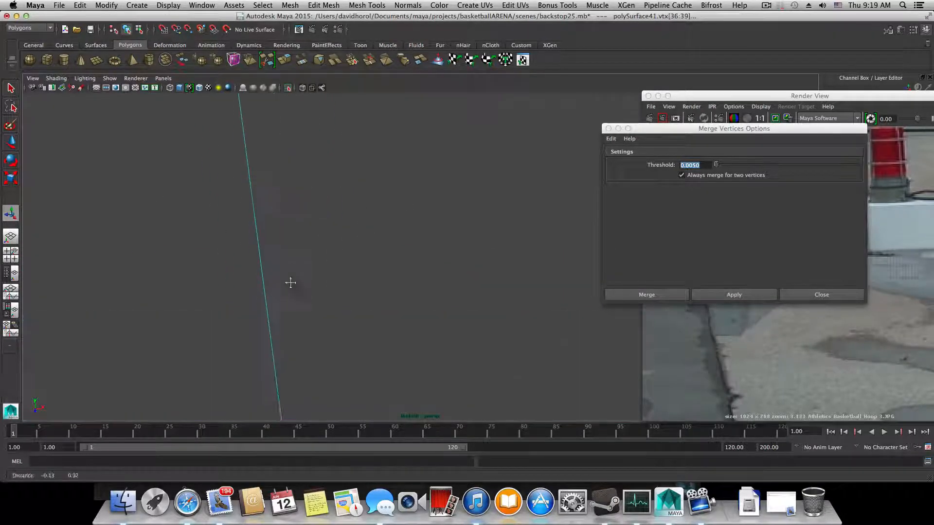
{"action": "scroll", "coordinate": [282, 161], "scroll_direction": "down", "scroll_amount": 2}
{"action": "middle_click_drag", "start_coordinate": [300, 152], "coordinate": [279, 248], "text": "alt"}
{"action": "middle_click_drag", "start_coordinate": [262, 164], "coordinate": [281, 210], "text": "alt"}
{"action": "right_click_drag", "start_coordinate": [268, 221], "coordinate": [429, 259], "text": "alt"}
{"action": "middle_click_drag", "start_coordinate": [168, 188], "coordinate": [314, 225], "text": "alt"}
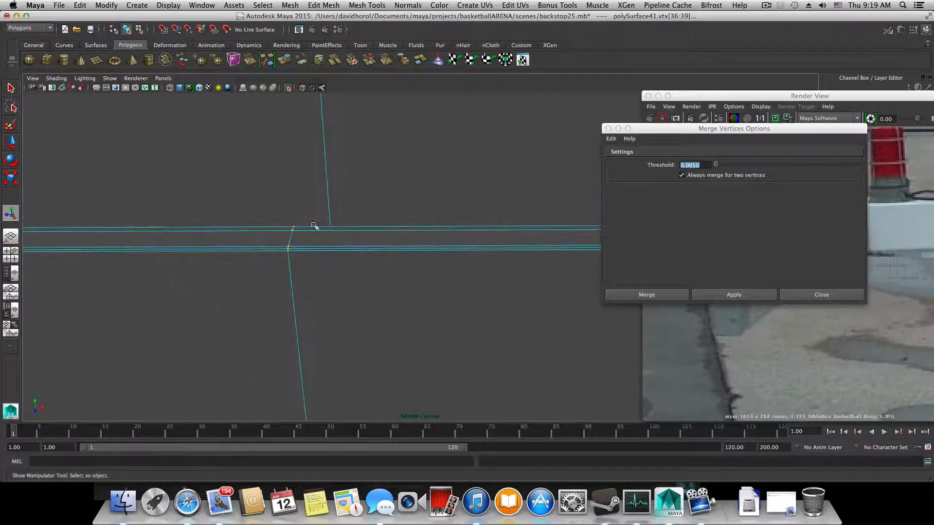
{"action": "left_click_drag", "start_coordinate": [212, 217], "coordinate": [293, 217], "text": "alt"}
{"action": "right_click_drag", "start_coordinate": [294, 217], "coordinate": [232, 194], "text": "alt"}
{"action": "left_click_drag", "start_coordinate": [232, 193], "coordinate": [407, 230], "text": "alt"}
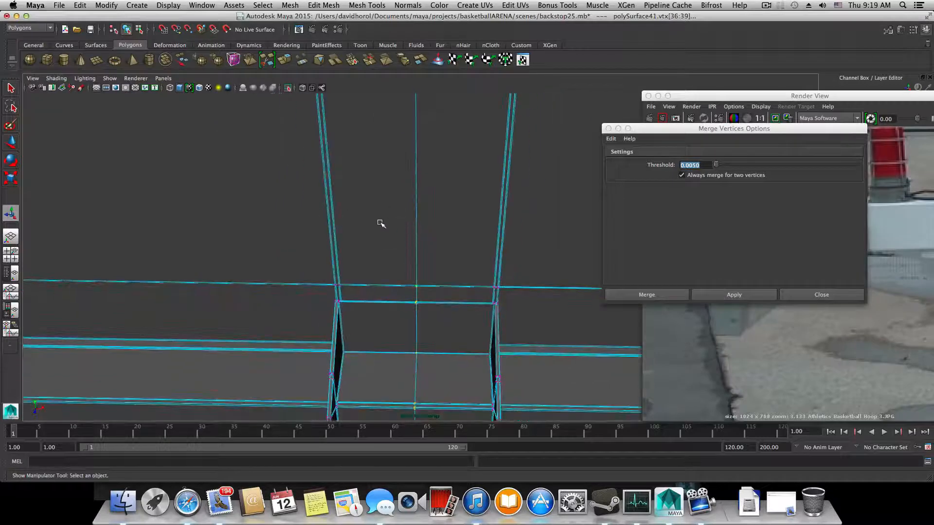
Return to object selection, close the merge options, and check the bracket with the frame deselected and reselected.
{"action": "key", "text": "F8"}
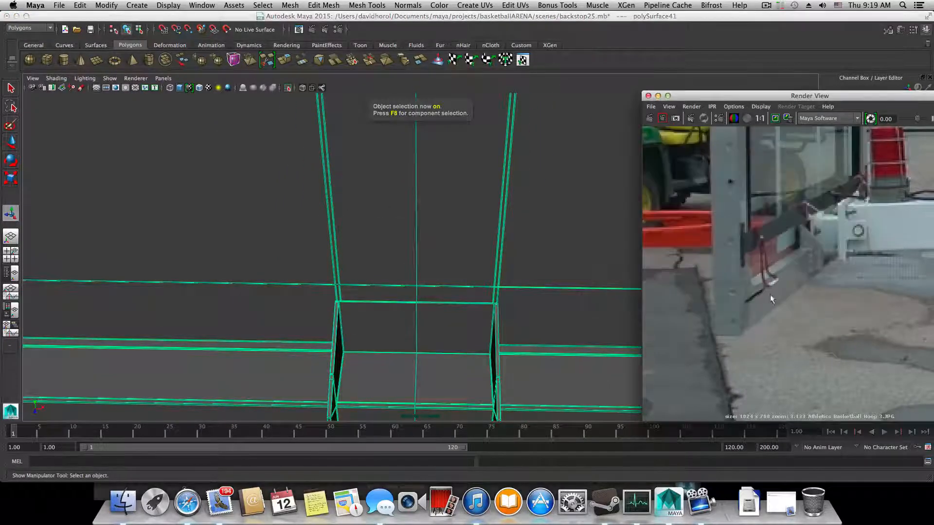
{"action": "left_click", "coordinate": [821, 295]}
{"action": "scroll", "coordinate": [563, 307], "scroll_direction": "down", "scroll_amount": 5}
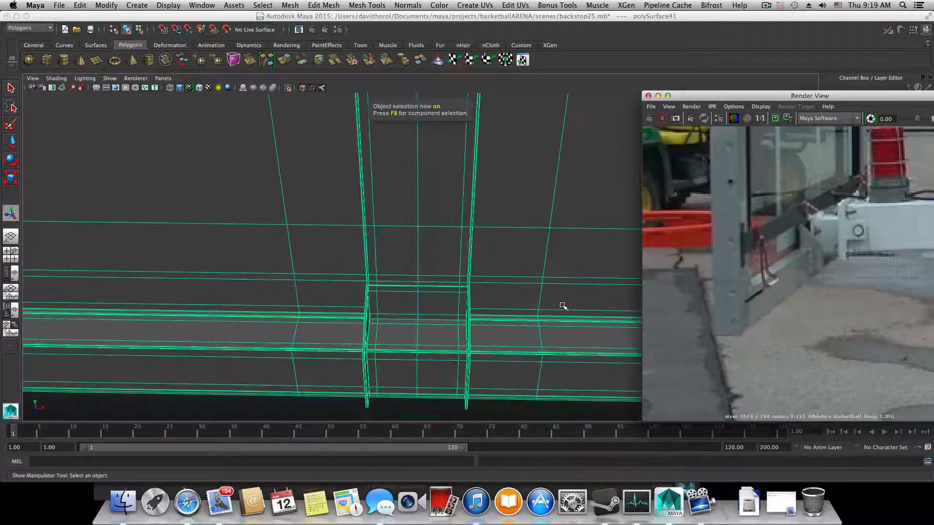
{"action": "left_click", "coordinate": [532, 405]}
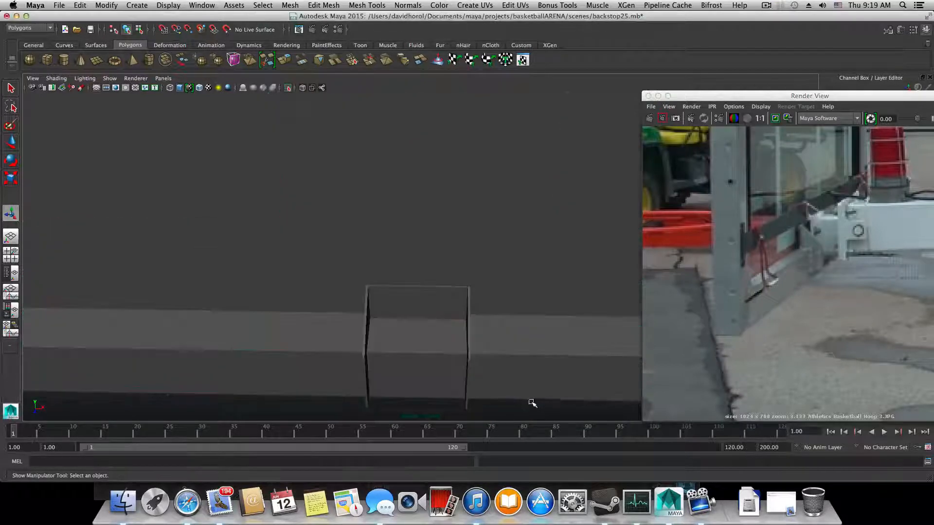
{"action": "left_click_drag", "start_coordinate": [529, 403], "coordinate": [465, 359], "text": "alt"}
{"action": "left_click", "coordinate": [409, 344]}
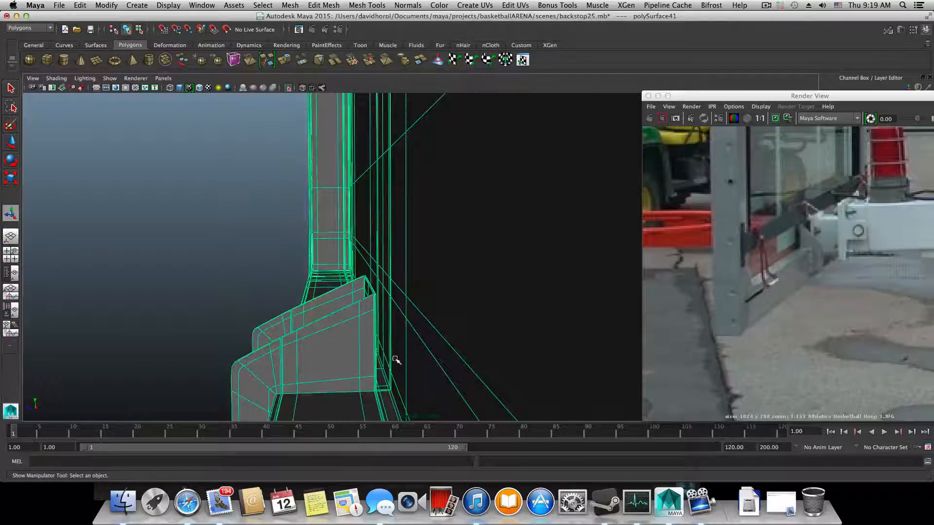
Examine the bracket flanges and the lower frame edge around the centre seam up close.
{"action": "left_click_drag", "start_coordinate": [396, 361], "coordinate": [492, 261], "text": "alt"}
{"action": "scroll", "coordinate": [219, 277], "scroll_direction": "down", "scroll_amount": 15}
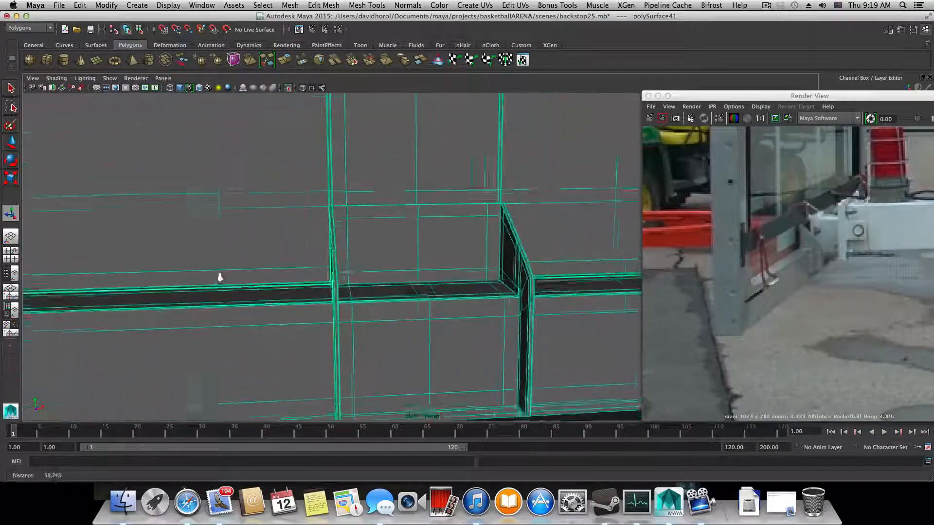
{"action": "scroll", "coordinate": [223, 256], "scroll_direction": "down", "scroll_amount": 5}
{"action": "left_click_drag", "start_coordinate": [223, 257], "coordinate": [225, 235], "text": "alt"}
{"action": "middle_click_drag", "start_coordinate": [365, 227], "coordinate": [319, 331], "text": "alt"}
{"action": "scroll", "coordinate": [440, 273], "scroll_direction": "up", "scroll_amount": 10}
{"action": "right_click_drag", "start_coordinate": [332, 256], "coordinate": [362, 185], "text": "alt"}
{"action": "middle_click_drag", "start_coordinate": [362, 185], "coordinate": [238, 180], "text": "alt"}
{"action": "right_click_drag", "start_coordinate": [238, 180], "coordinate": [257, 176], "text": "alt"}
{"action": "middle_click_drag", "start_coordinate": [257, 176], "coordinate": [432, 235], "text": "alt"}
Turn off smooth preview and inspect the crossings of the vertical edges with the paired horizontal edge loops.
{"action": "key", "text": "1"}
{"action": "right_click_drag", "start_coordinate": [345, 193], "coordinate": [384, 218], "text": "alt"}
{"action": "middle_click_drag", "start_coordinate": [384, 218], "coordinate": [415, 277], "text": "alt"}
{"action": "right_click_drag", "start_coordinate": [415, 277], "coordinate": [488, 294], "text": "alt"}
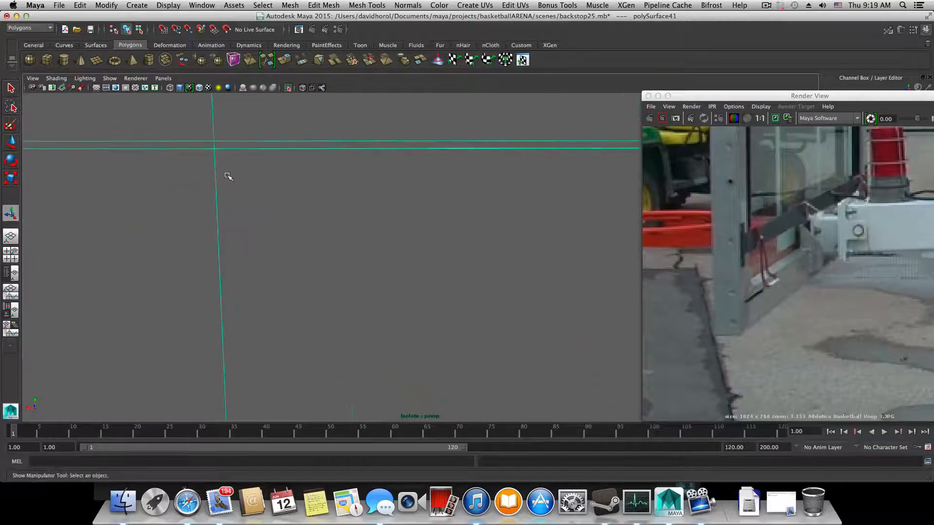
{"action": "middle_click_drag", "start_coordinate": [225, 174], "coordinate": [302, 231], "text": "alt"}
{"action": "right_click_drag", "start_coordinate": [247, 190], "coordinate": [280, 204], "text": "alt"}
{"action": "middle_click_drag", "start_coordinate": [131, 180], "coordinate": [378, 205], "text": "alt"}
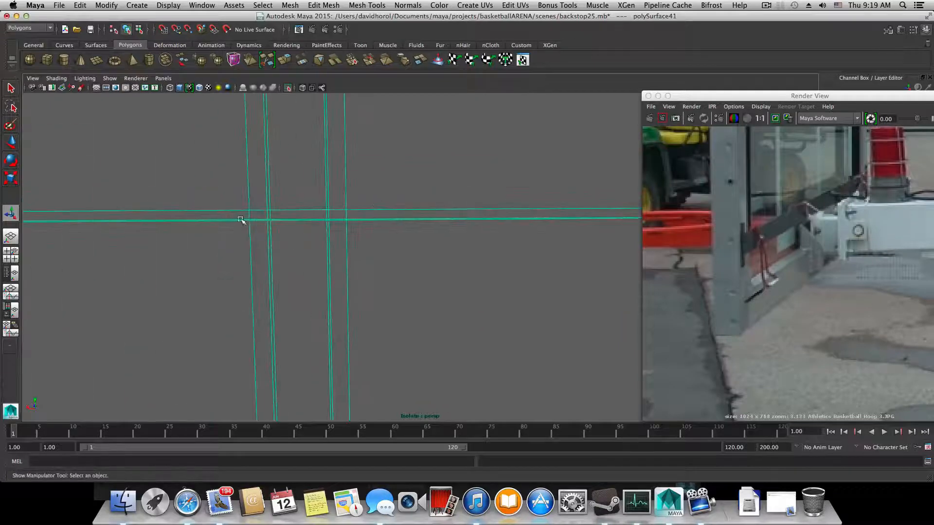
{"action": "scroll", "coordinate": [233, 220], "scroll_direction": "up", "scroll_amount": 3}
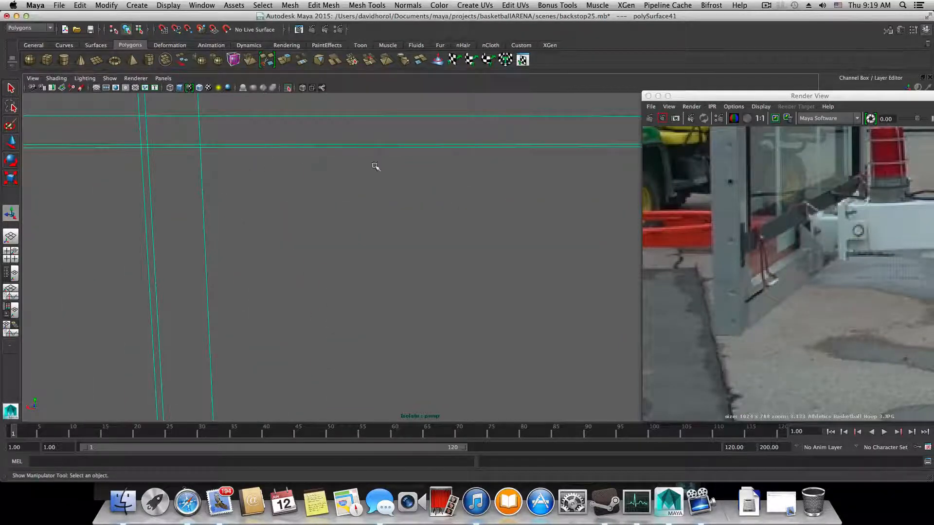
{"action": "mouse_move", "coordinate": [425, 177]}
{"action": "middle_mouse_down", "text": "alt"}
{"action": "mouse_move", "coordinate": [242, 179]}
{"action": "mouse_move", "coordinate": [384, 188]}
{"action": "mouse_move", "coordinate": [252, 191]}
{"action": "mouse_move", "coordinate": [288, 192]}
{"action": "middle_mouse_up", "text": "alt"}
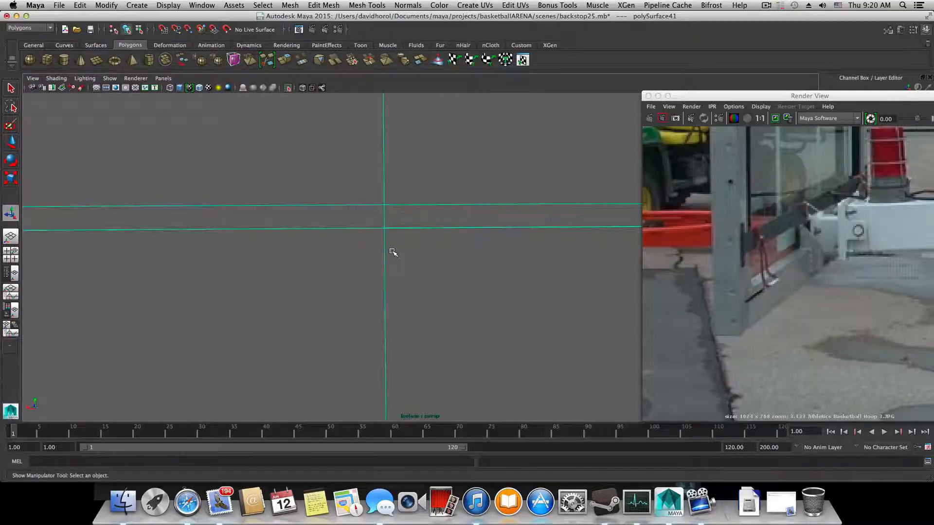
Undo the recent selection changes and the last merge of the centre-seam vertices.
{"action": "key", "text": "z"}
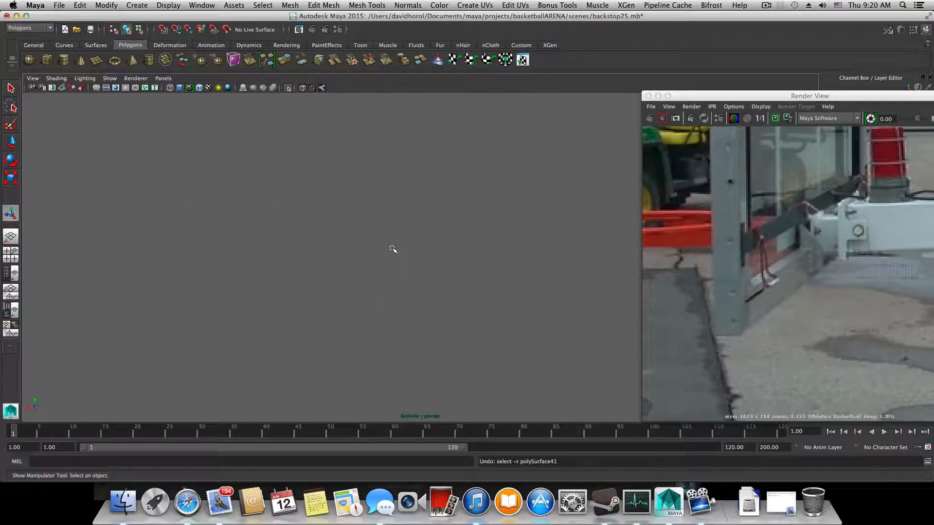
{"action": "key", "text": "z"}
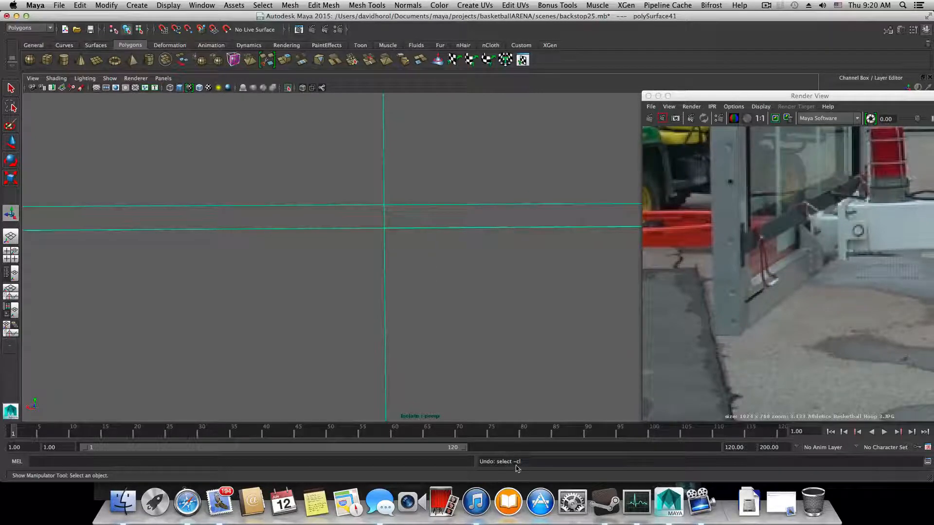
{"action": "key", "text": "z"}
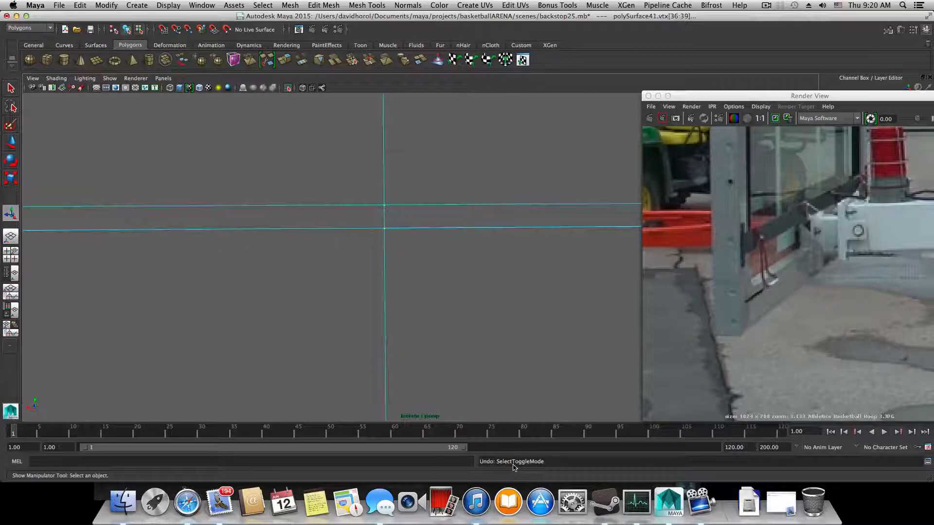
{"action": "key", "text": "z"}
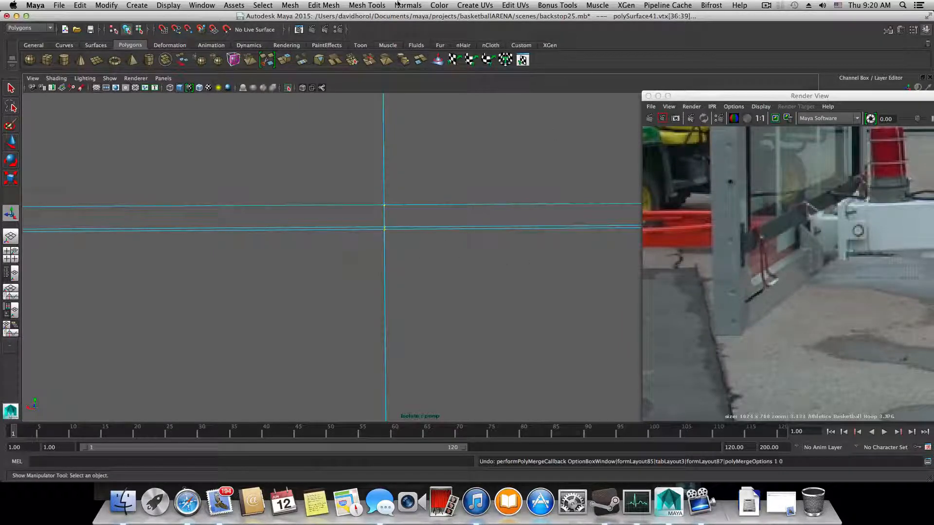
Merge the selected centre-seam vertices with a threshold of 0.0030 and close the merge options.
{"action": "left_click", "coordinate": [333, 4]}
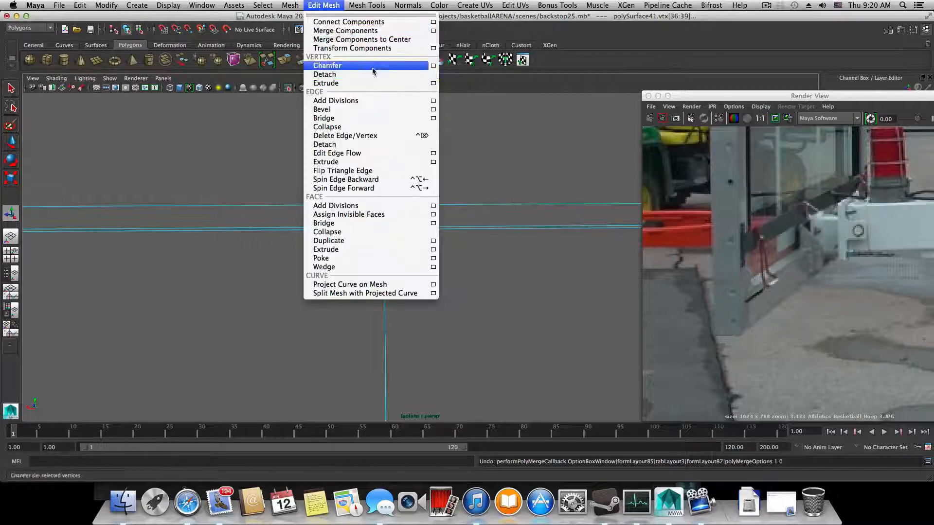
{"action": "left_click", "coordinate": [436, 34]}
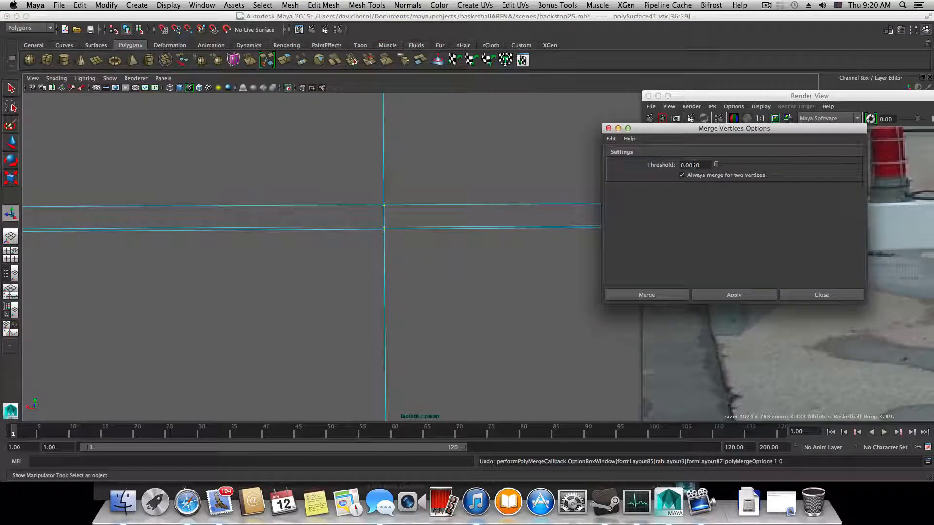
{"action": "left_click", "coordinate": [694, 165]}
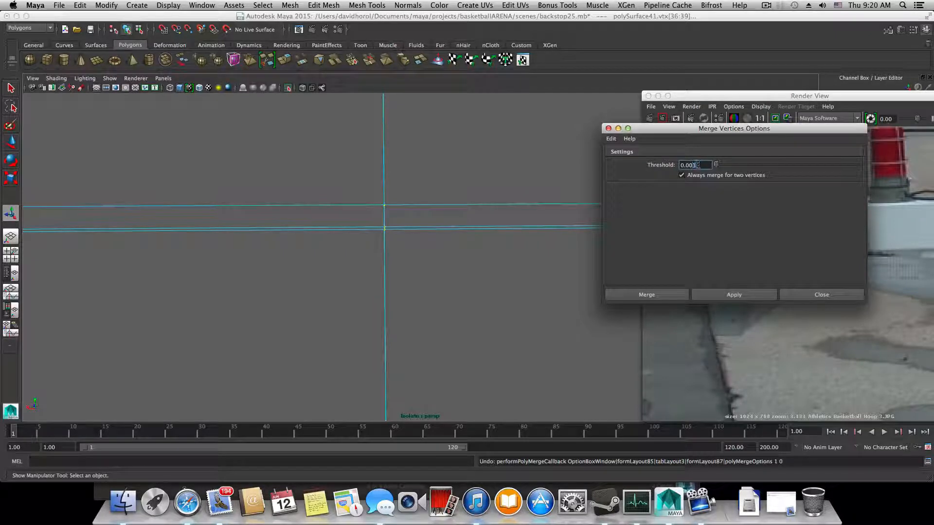
{"action": "type", "text": "0"}
{"action": "left_click", "coordinate": [741, 294]}
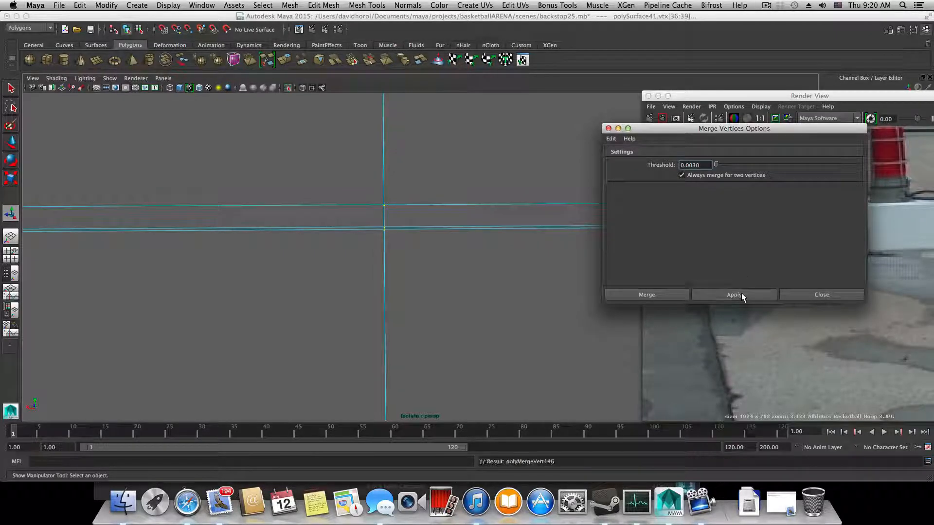
{"action": "left_click", "coordinate": [822, 295]}
Return to object selection and toggle smooth preview on and off to check the seam on the frame.
{"action": "scroll", "coordinate": [602, 307], "scroll_direction": "up", "scroll_amount": 5}
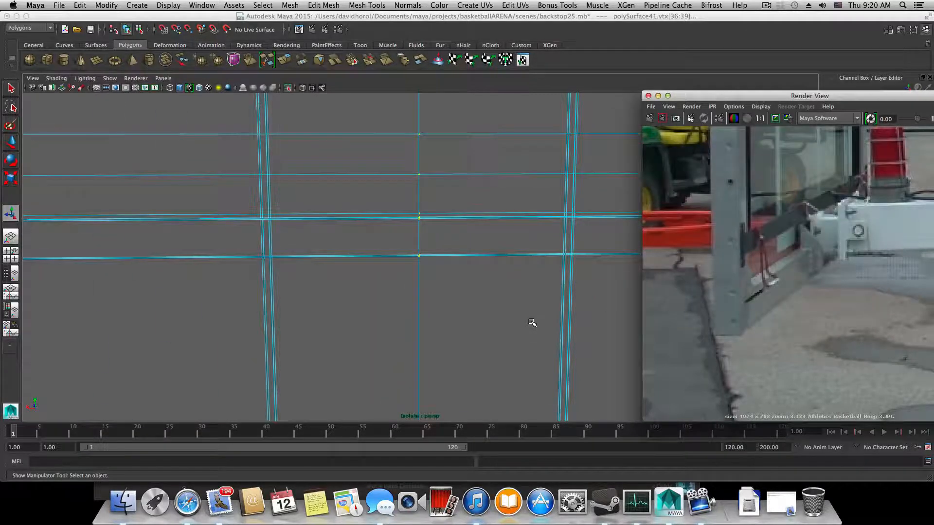
{"action": "key", "text": "F8"}
{"action": "scroll", "coordinate": [531, 323], "scroll_direction": "down", "scroll_amount": 3}
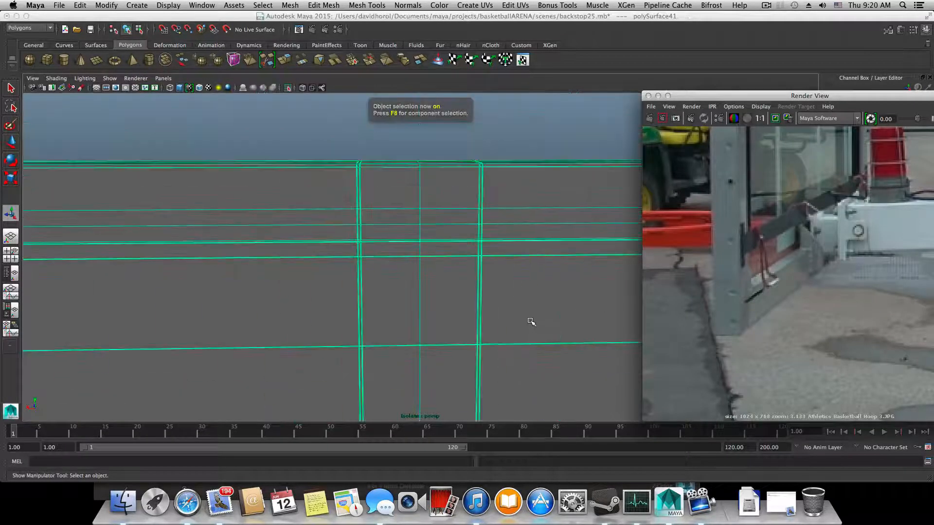
{"action": "key", "text": "3"}
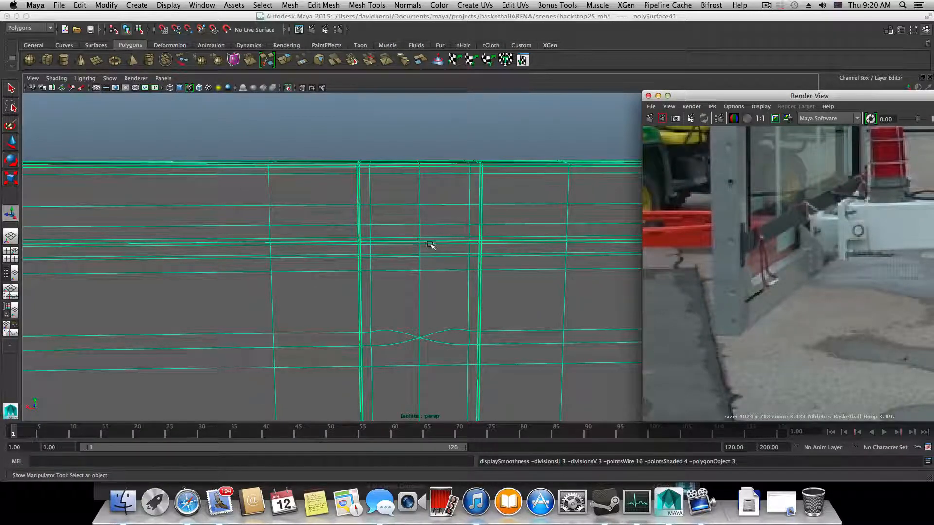
{"action": "key", "text": "1"}
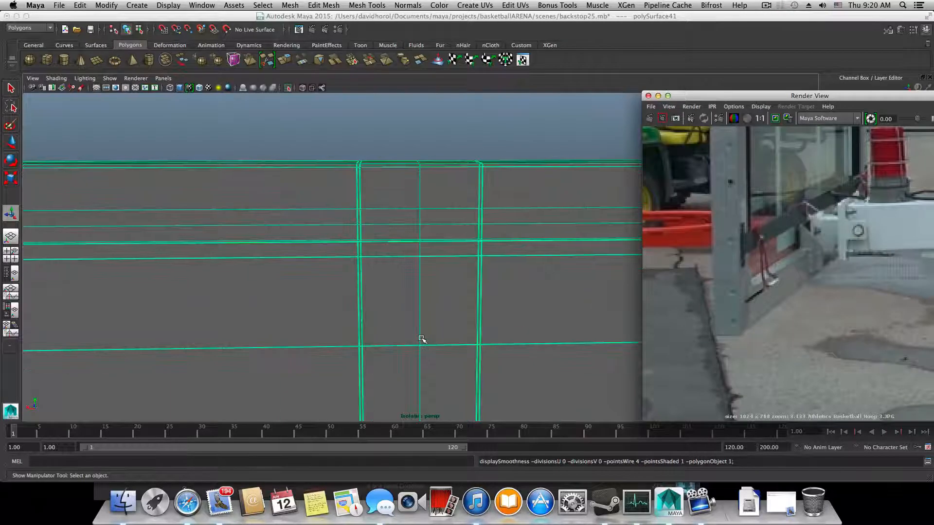
Compare the lower centre-line crossing up close in smooth preview and unsmoothed display.
{"action": "left_click", "coordinate": [424, 327]}
{"action": "scroll", "coordinate": [419, 292], "scroll_direction": "up", "scroll_amount": 5}
{"action": "scroll", "coordinate": [440, 279], "scroll_direction": "up", "scroll_amount": 8}
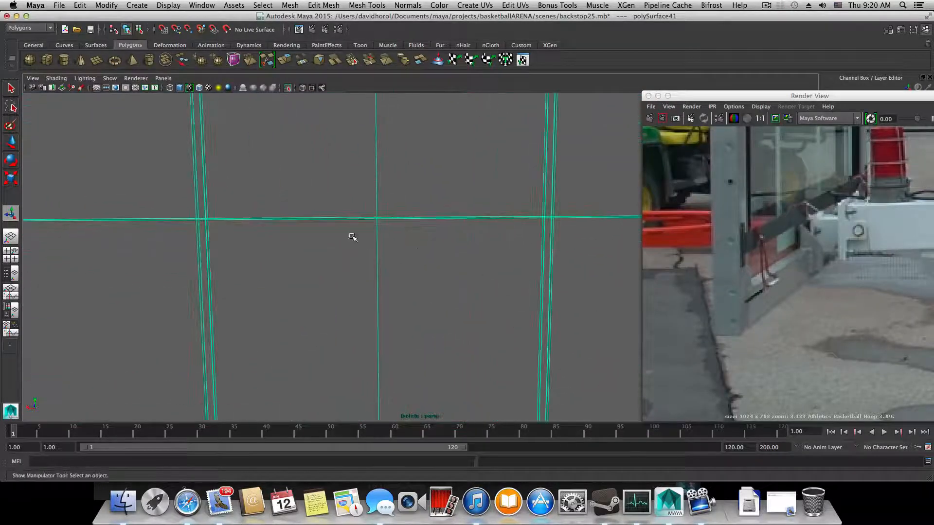
{"action": "right_click_drag", "start_coordinate": [335, 251], "coordinate": [384, 266], "text": "alt"}
{"action": "middle_click_drag", "start_coordinate": [385, 268], "coordinate": [402, 286], "text": "alt"}
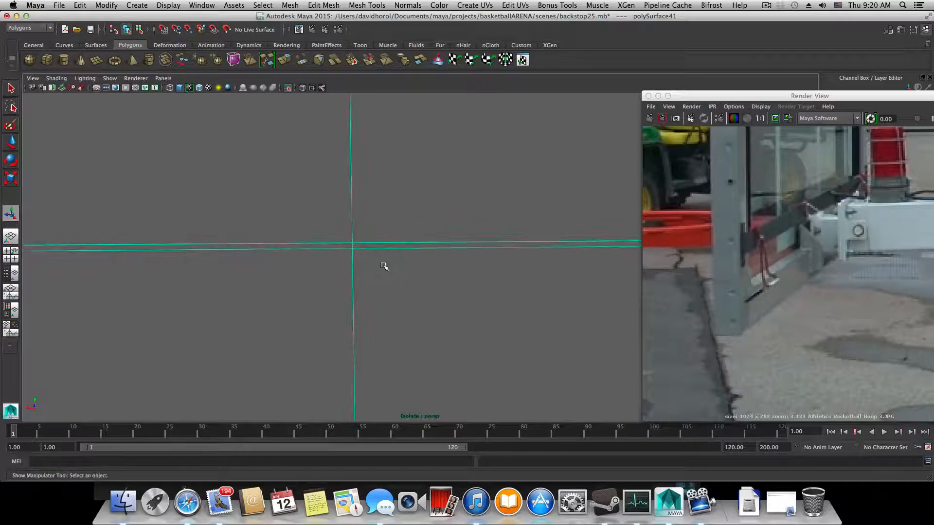
{"action": "key", "text": "3"}
{"action": "key", "text": "1"}
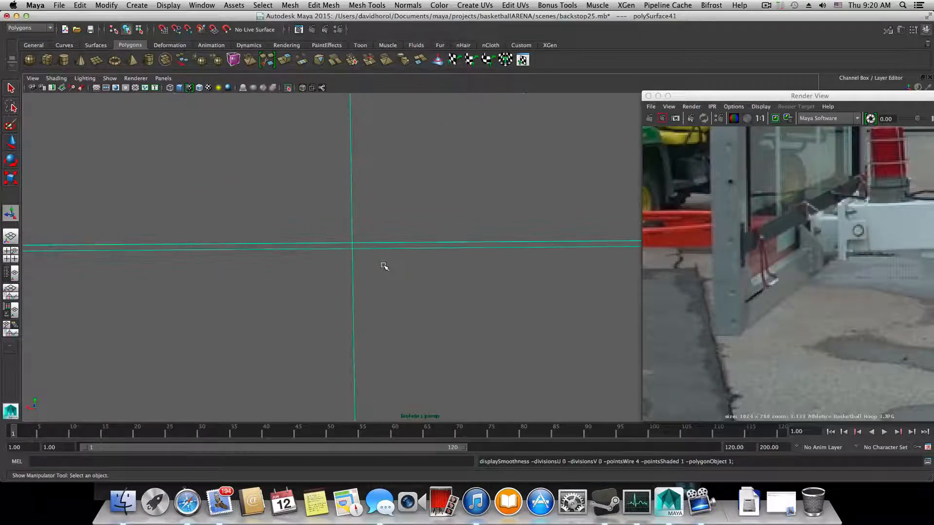
Follow the horizontal edge loops across the centre line to check whether close vertices were merged together.
{"action": "right_click_drag", "start_coordinate": [433, 265], "coordinate": [163, 259], "text": "alt"}
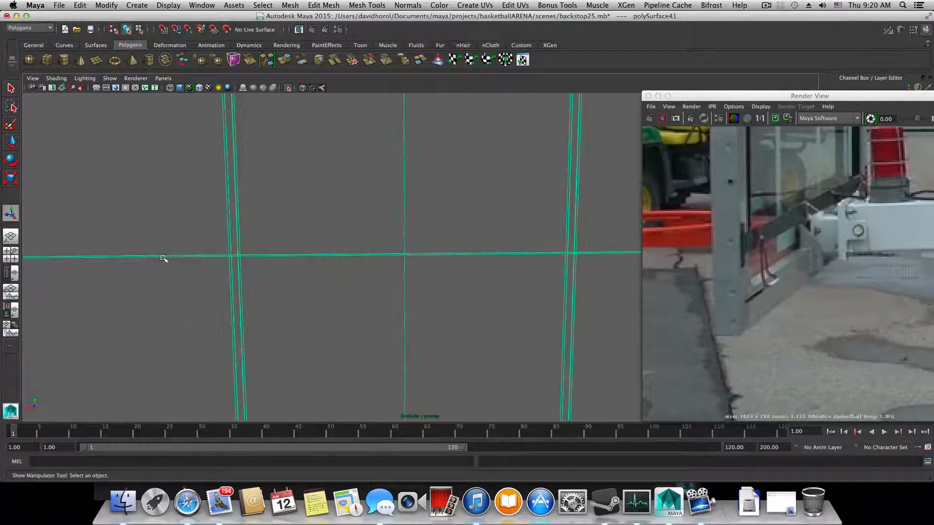
{"action": "middle_click_drag", "start_coordinate": [164, 259], "coordinate": [276, 254], "text": "alt"}
{"action": "right_click_drag", "start_coordinate": [292, 257], "coordinate": [552, 316], "text": "alt"}
{"action": "right_click_drag", "start_coordinate": [209, 265], "coordinate": [302, 275], "text": "alt"}
{"action": "middle_click_drag", "start_coordinate": [170, 251], "coordinate": [257, 273], "text": "alt"}
{"action": "mouse_move", "coordinate": [256, 272]}
{"action": "left_mouse_down", "text": "alt"}
{"action": "mouse_move", "coordinate": [367, 281]}
{"action": "mouse_move", "coordinate": [261, 280]}
{"action": "left_mouse_up", "text": "alt"}
{"action": "middle_click_drag", "start_coordinate": [260, 280], "coordinate": [159, 277], "text": "alt"}
{"action": "right_click_drag", "start_coordinate": [159, 277], "coordinate": [251, 286], "text": "alt"}
{"action": "left_click_drag", "start_coordinate": [254, 281], "coordinate": [260, 288], "text": "alt"}
{"action": "right_click_drag", "start_coordinate": [260, 288], "coordinate": [271, 289], "text": "alt"}
{"action": "middle_click_drag", "start_coordinate": [271, 290], "coordinate": [273, 287], "text": "alt"}
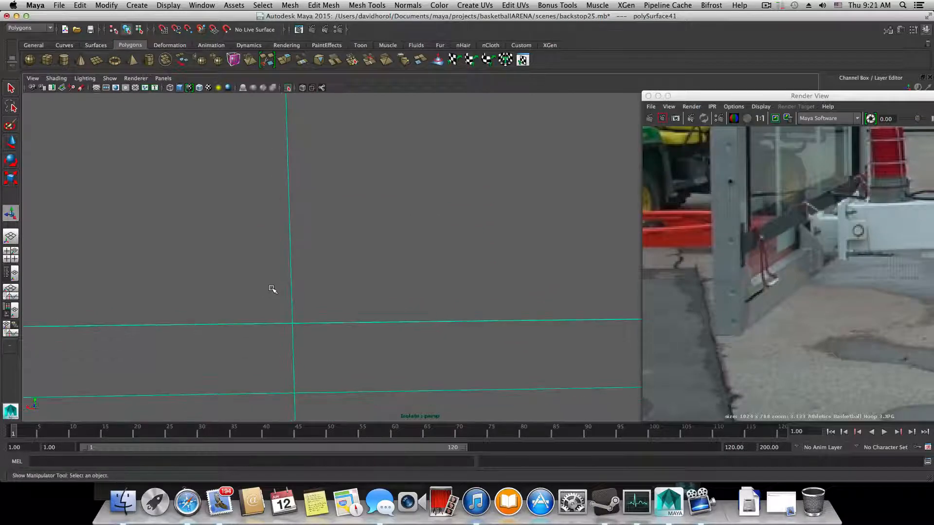
Undo the return to object selection and the 0.0030 merge of the seam vertices.
{"action": "key", "text": "z"}
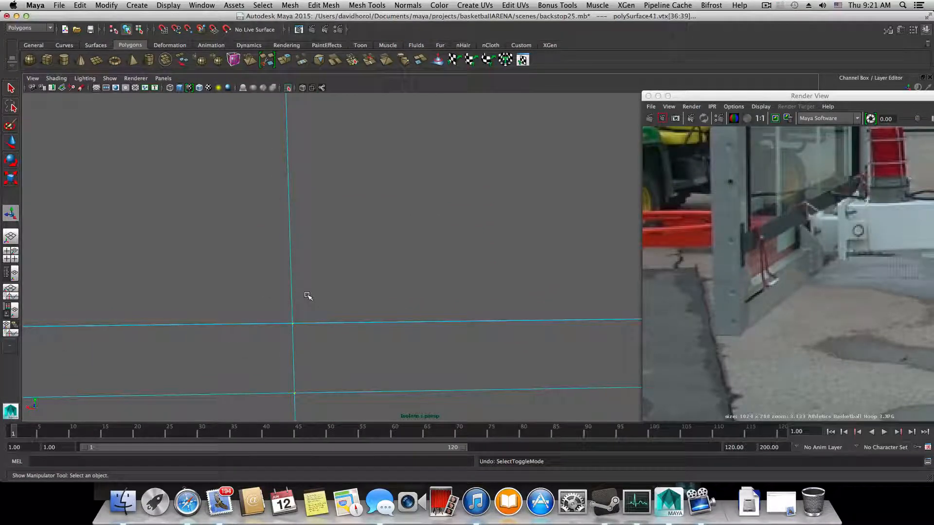
{"action": "key", "text": "z"}
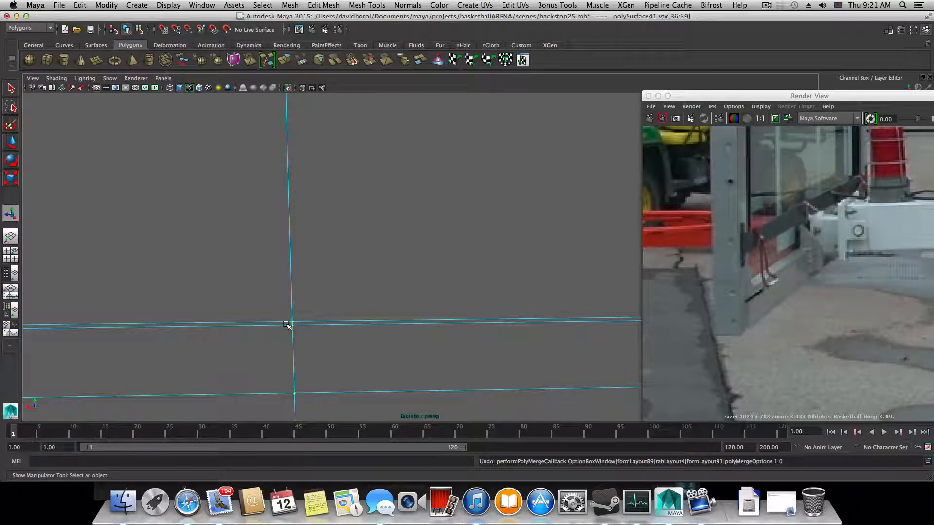
{"action": "mouse_move", "coordinate": [332, 319]}
{"action": "right_mouse_down", "text": "alt"}
{"action": "mouse_move", "coordinate": [314, 317]}
{"action": "mouse_move", "coordinate": [327, 321]}
{"action": "right_mouse_up", "text": "alt"}
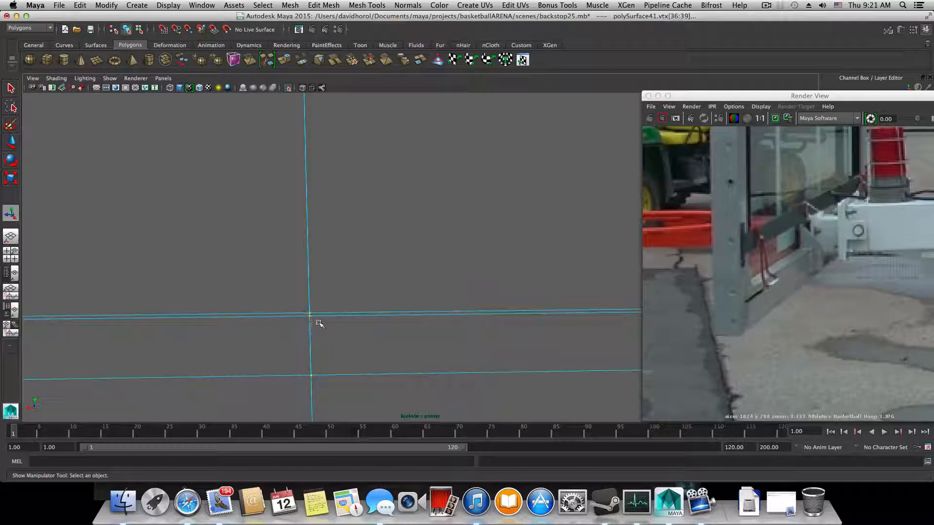
Merge the selected centre-seam vertices with a threshold of 0.0020 and close the merge options.
{"action": "key", "text": "q"}
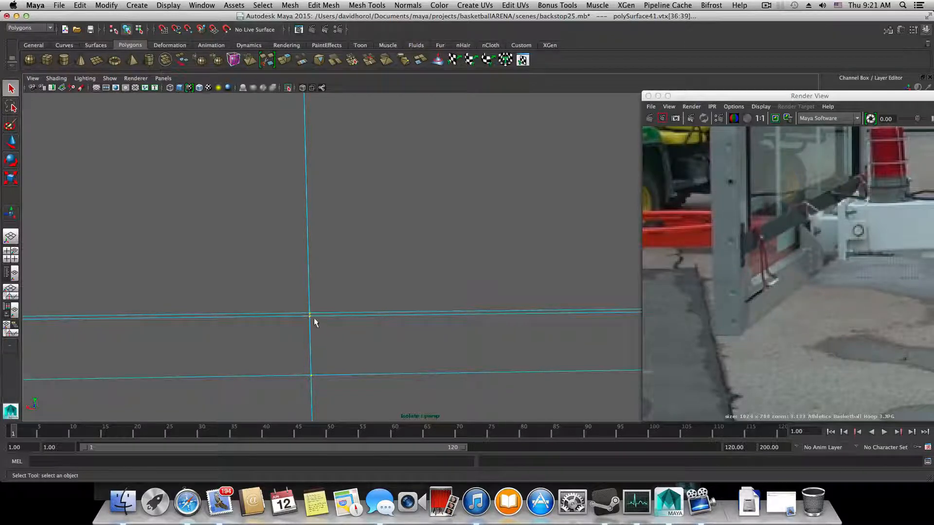
{"action": "left_click", "coordinate": [321, 5]}
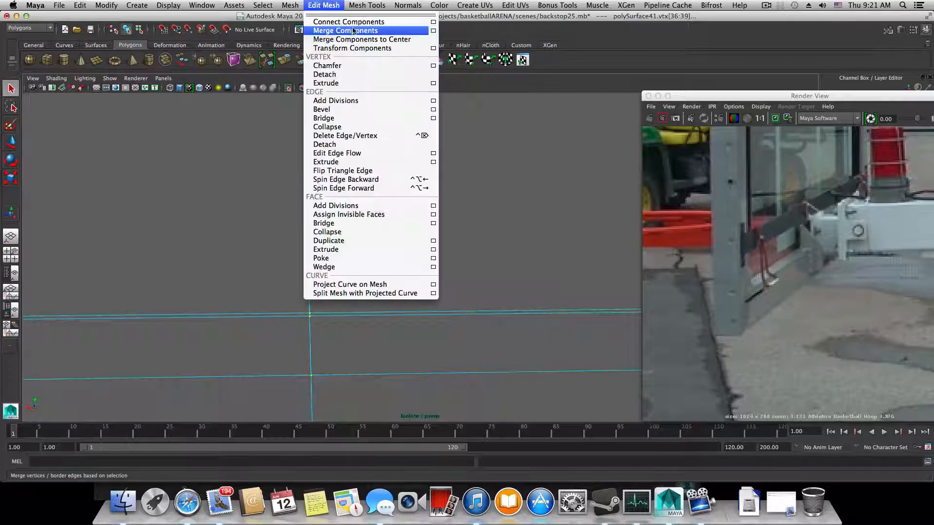
{"action": "left_click", "coordinate": [433, 31]}
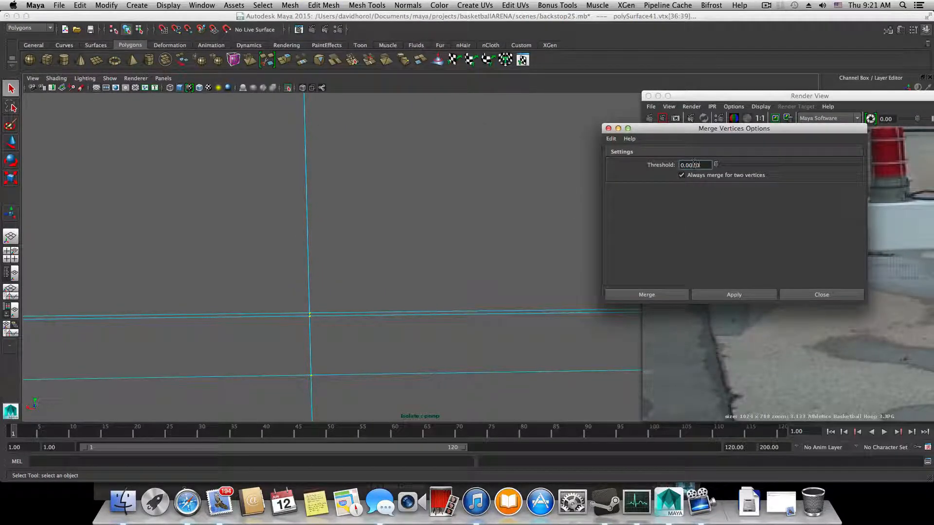
{"action": "left_click", "coordinate": [743, 291]}
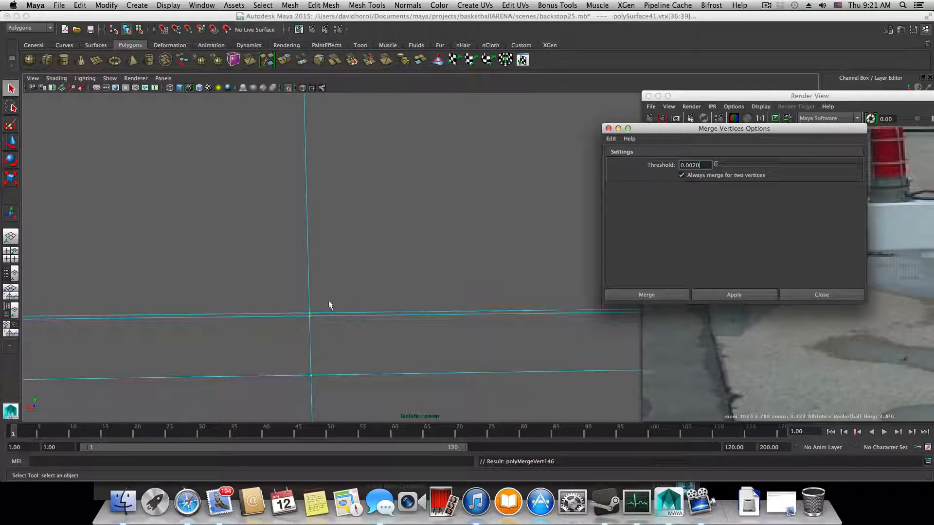
{"action": "left_click", "coordinate": [820, 295]}
{"action": "left_click", "coordinate": [810, 294]}
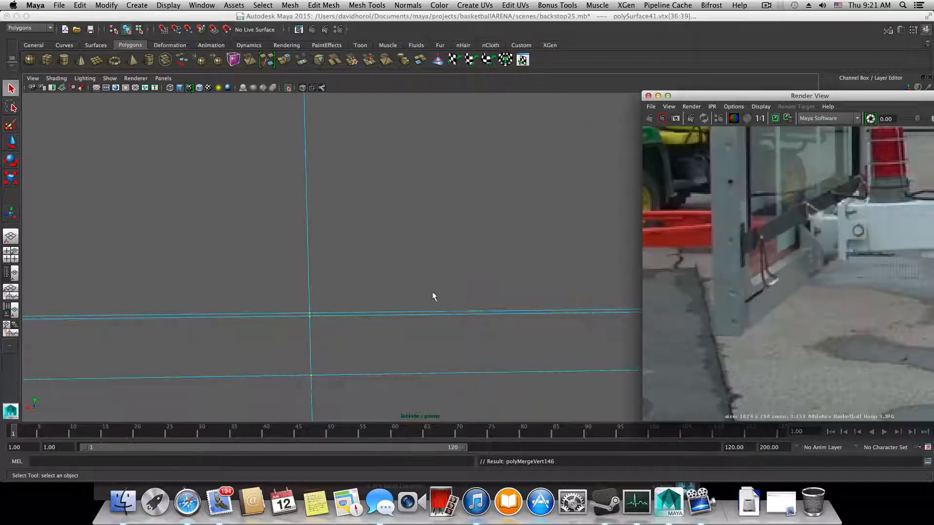
Return to object selection and turn on smooth preview for the frame.
{"action": "scroll", "coordinate": [431, 294], "scroll_direction": "up", "scroll_amount": 5}
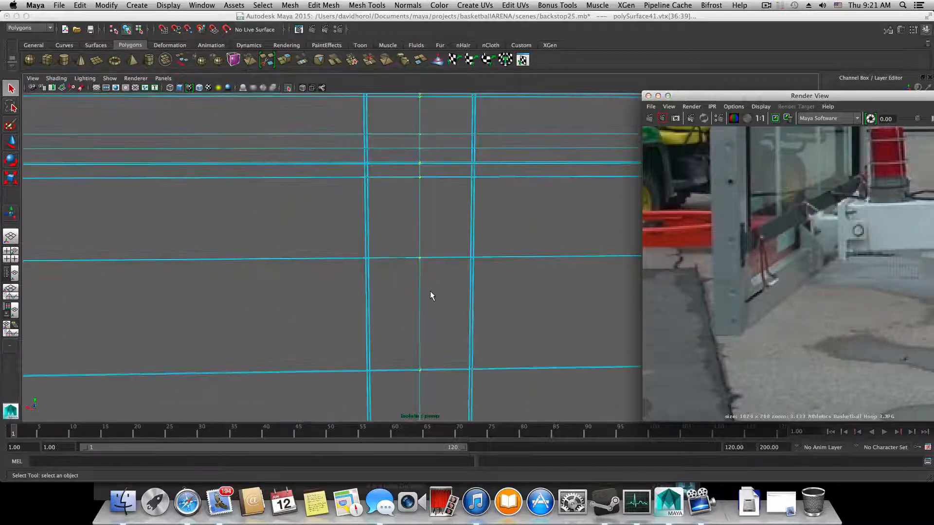
{"action": "key", "text": "F8"}
{"action": "key", "text": "3"}
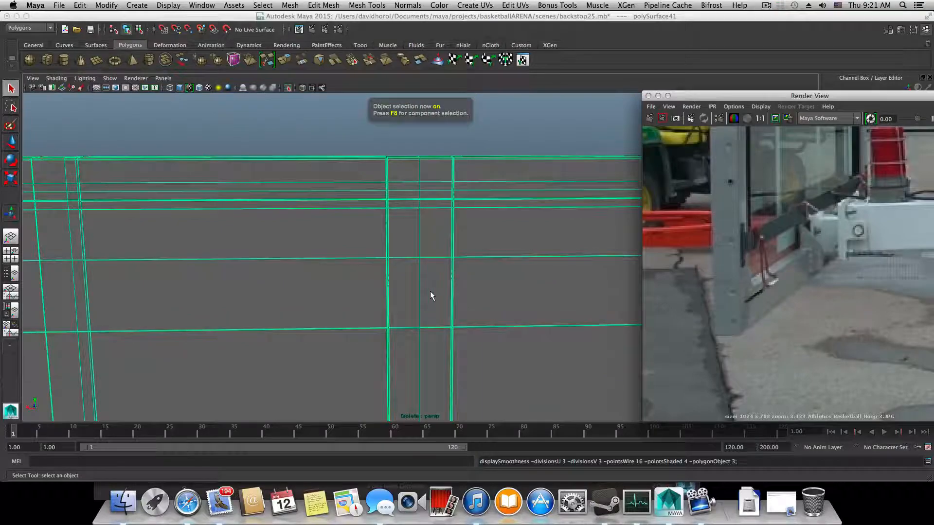
Examine the smoothed frame along its bottom edge and as a whole, then switch to component selection.
{"action": "left_click_drag", "start_coordinate": [430, 291], "coordinate": [214, 256], "text": "alt"}
{"action": "middle_click_drag", "start_coordinate": [382, 296], "coordinate": [358, 213], "text": "alt"}
{"action": "left_click_drag", "start_coordinate": [359, 213], "coordinate": [366, 201], "text": "alt"}
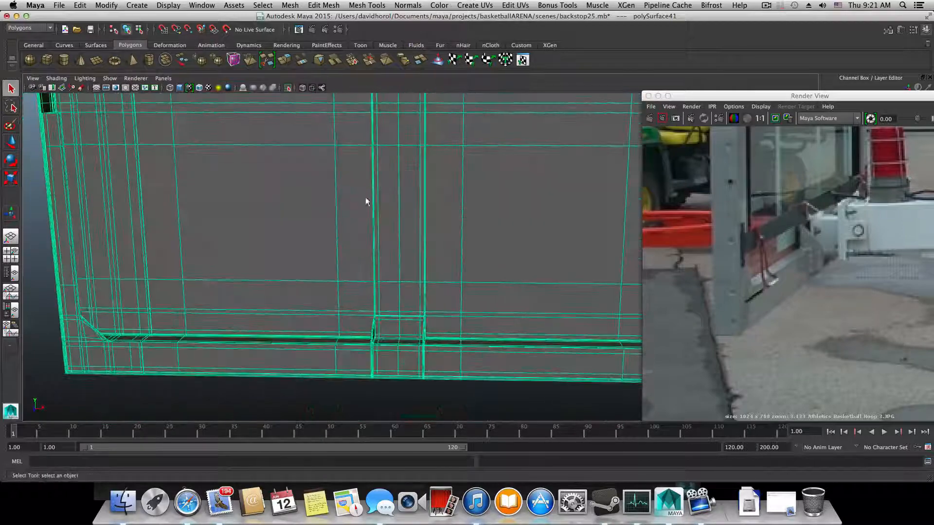
{"action": "right_click_drag", "start_coordinate": [365, 199], "coordinate": [290, 188], "text": "alt"}
{"action": "middle_click_drag", "start_coordinate": [386, 143], "coordinate": [371, 205], "text": "alt"}
{"action": "middle_click_drag", "start_coordinate": [458, 195], "coordinate": [317, 204], "text": "alt"}
{"action": "scroll", "coordinate": [318, 204], "scroll_direction": "down", "scroll_amount": 2}
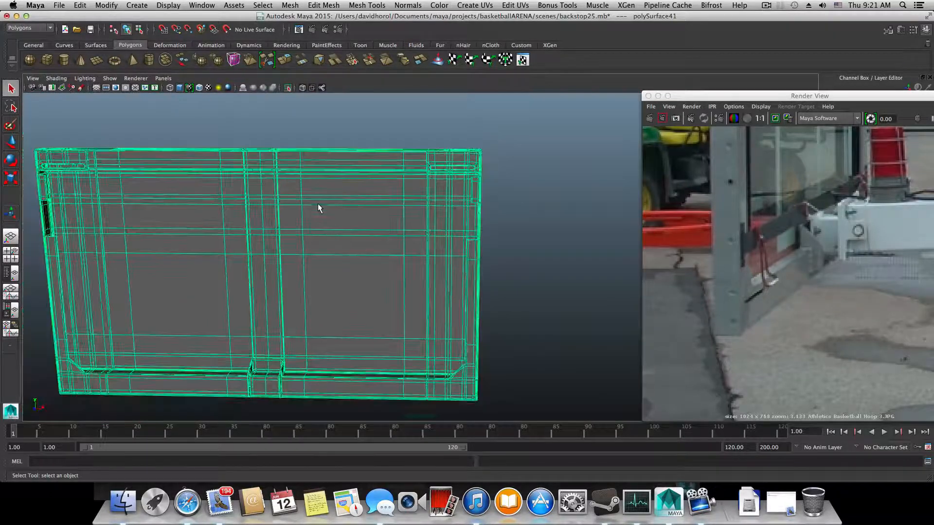
{"action": "key", "text": "F8"}
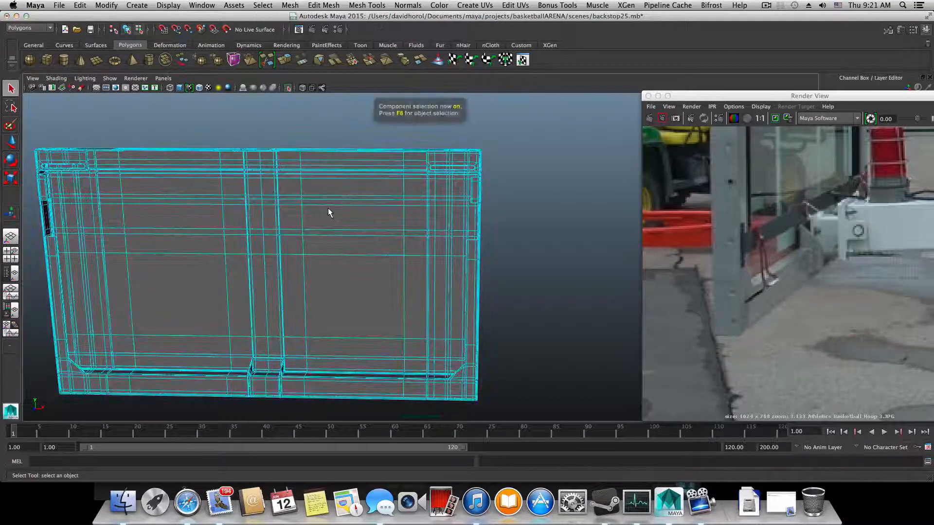
Return to object selection for the backboard frame and close the Render View window with the reference photo.
{"action": "key", "text": "F8"}
{"action": "left_click_drag", "start_coordinate": [329, 227], "coordinate": [327, 258], "text": "alt"}
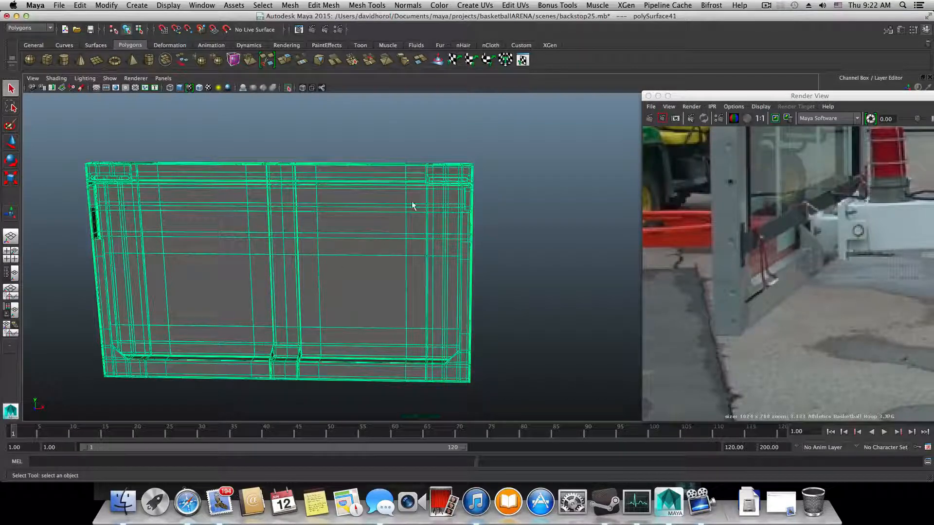
{"action": "left_click_drag", "start_coordinate": [684, 96], "coordinate": [532, 88]}
{"action": "left_click", "coordinate": [495, 89]}
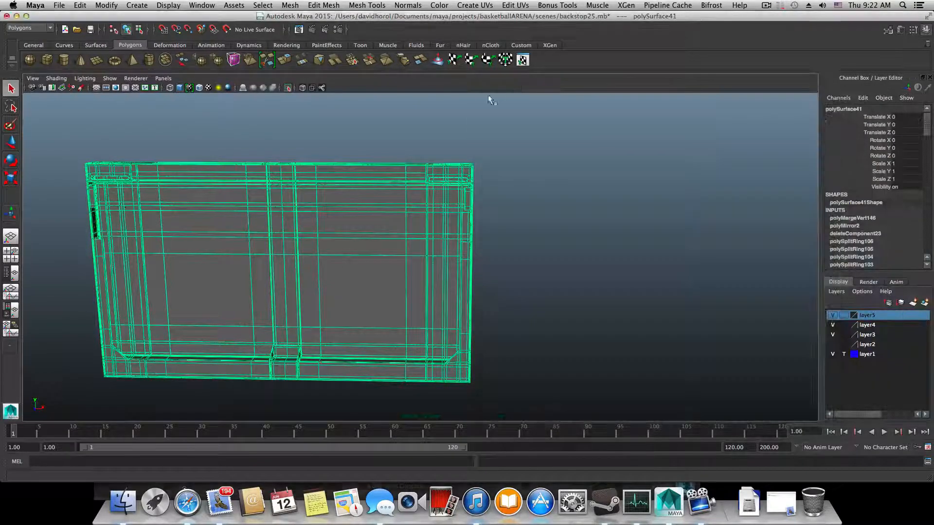
{"action": "scroll", "coordinate": [320, 261], "scroll_direction": "up", "scroll_amount": 5}
{"action": "middle_click_drag", "start_coordinate": [312, 252], "coordinate": [423, 229], "text": "alt"}
{"action": "left_click_drag", "start_coordinate": [423, 229], "coordinate": [365, 227], "text": "alt"}
{"action": "left_click_drag", "start_coordinate": [456, 267], "coordinate": [366, 283], "text": "alt"}
{"action": "scroll", "coordinate": [408, 311], "scroll_direction": "down", "scroll_amount": 5}
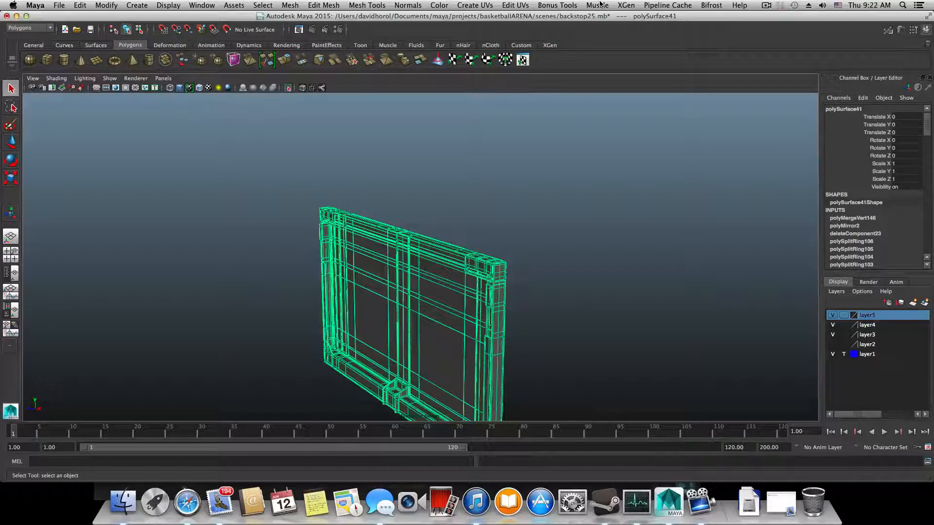
Save the scene as a new version named backstop26.mb in the project's scenes folder.
{"action": "left_click", "coordinate": [57, 5]}
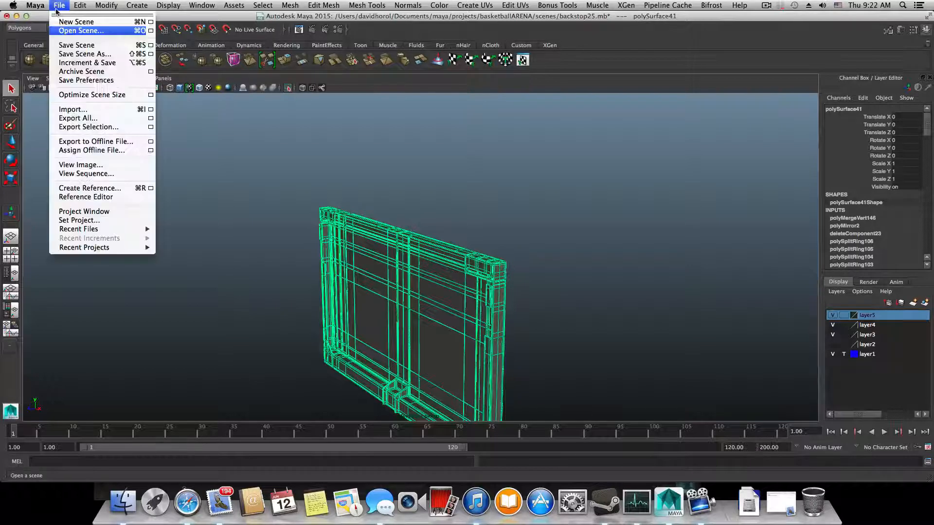
{"action": "left_click", "coordinate": [68, 50]}
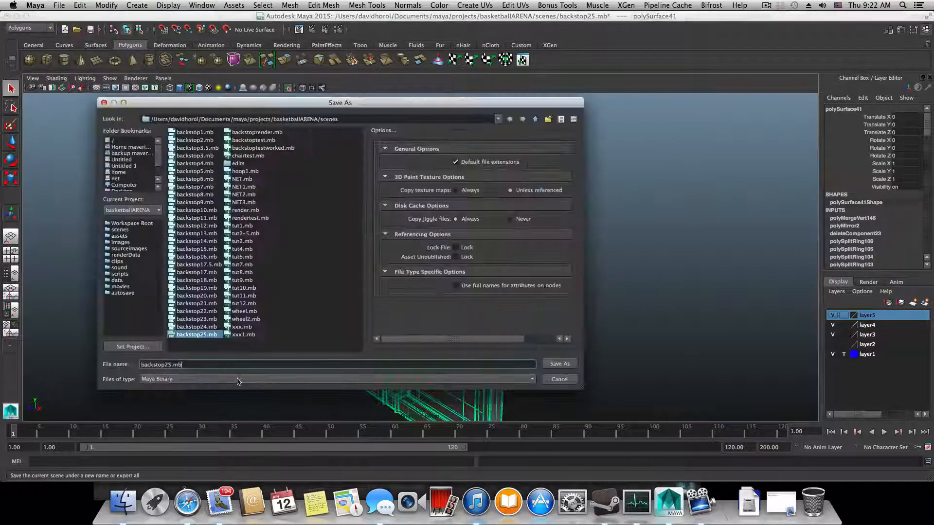
{"action": "left_click", "coordinate": [170, 364]}
{"action": "key", "text": "BackSpace"}
{"action": "type", "text": "6"}
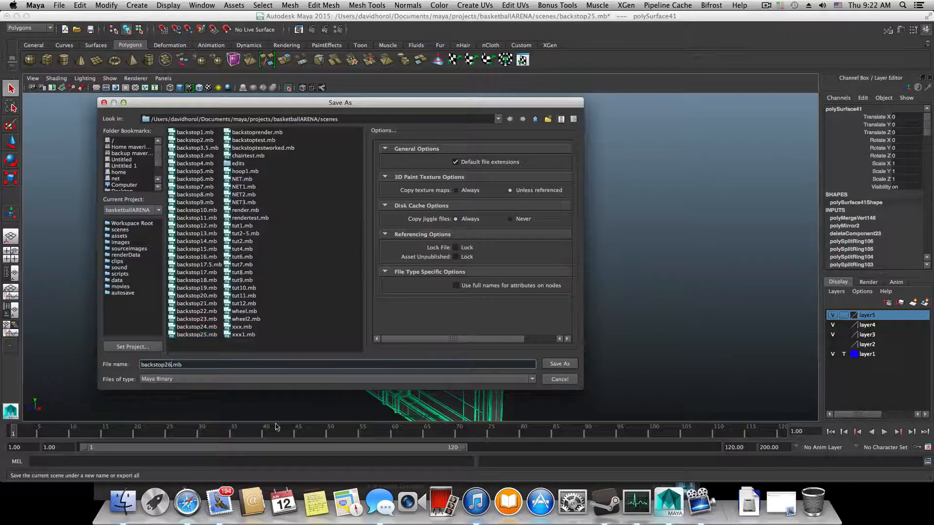
{"action": "left_click", "coordinate": [557, 364]}
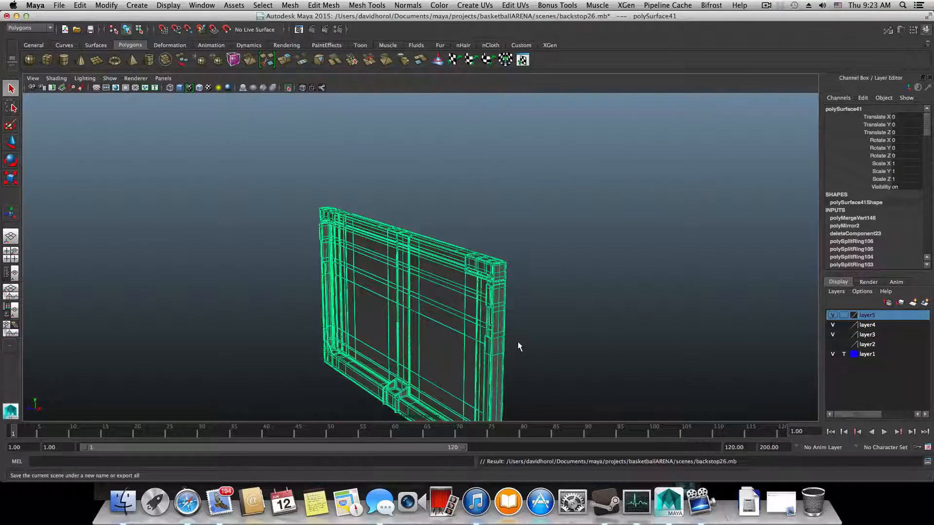